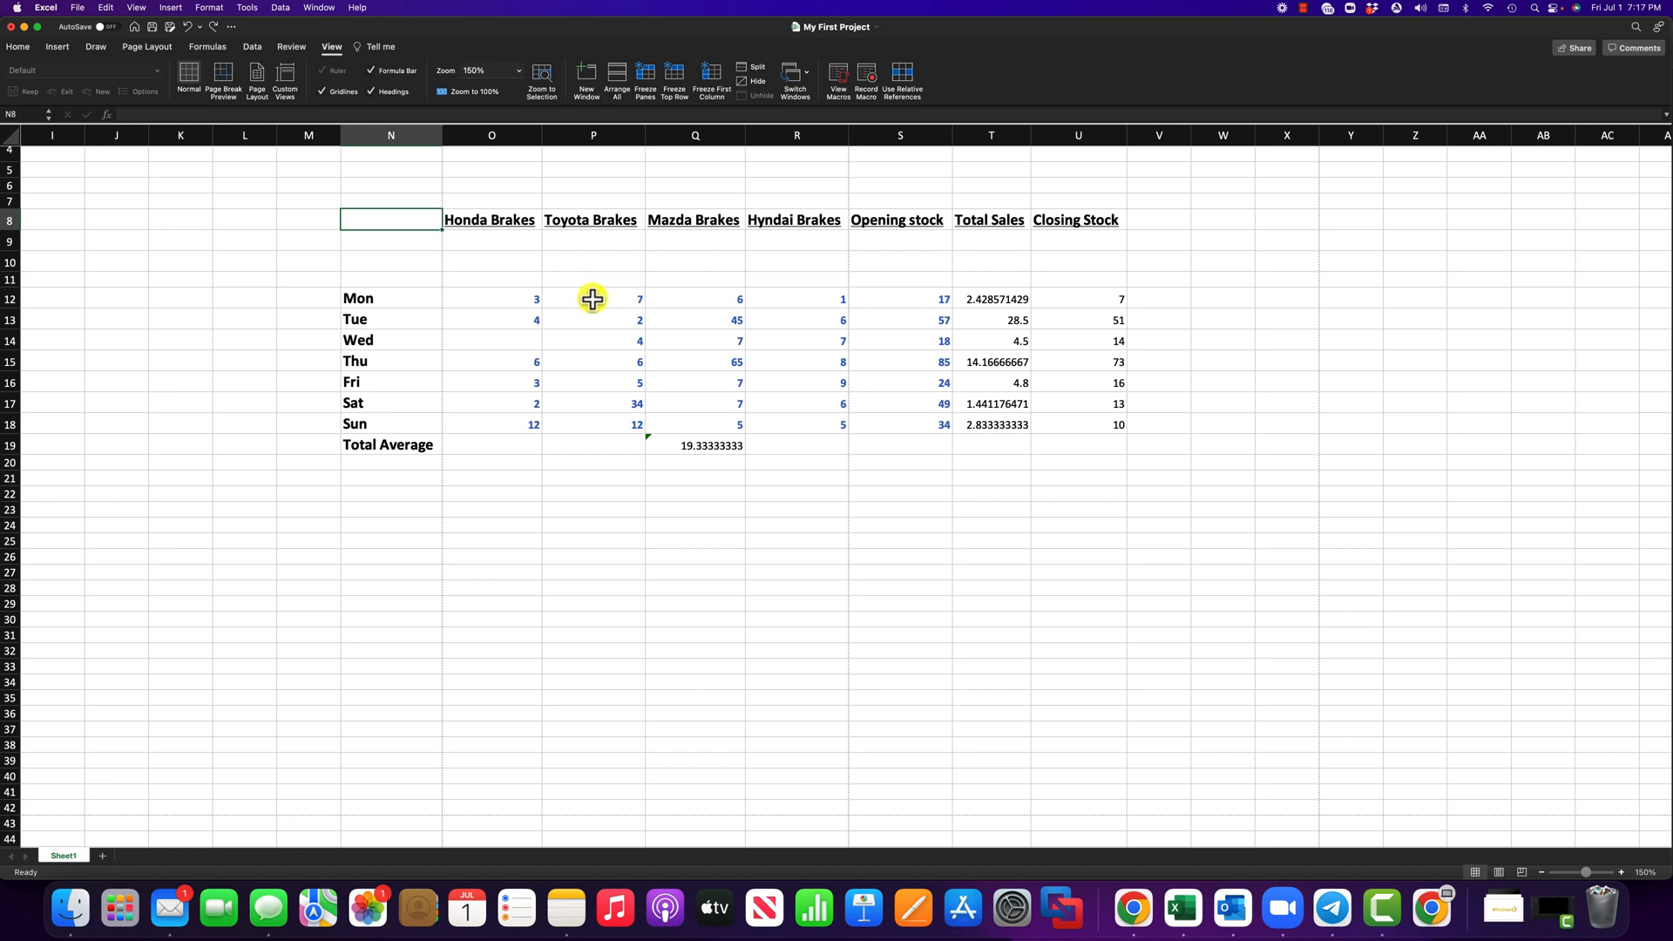
# Step: Clear Monday's Toyota Brakes value and inspect the formula in Monday's Total Sales cell
pyautogui.click(607, 298)
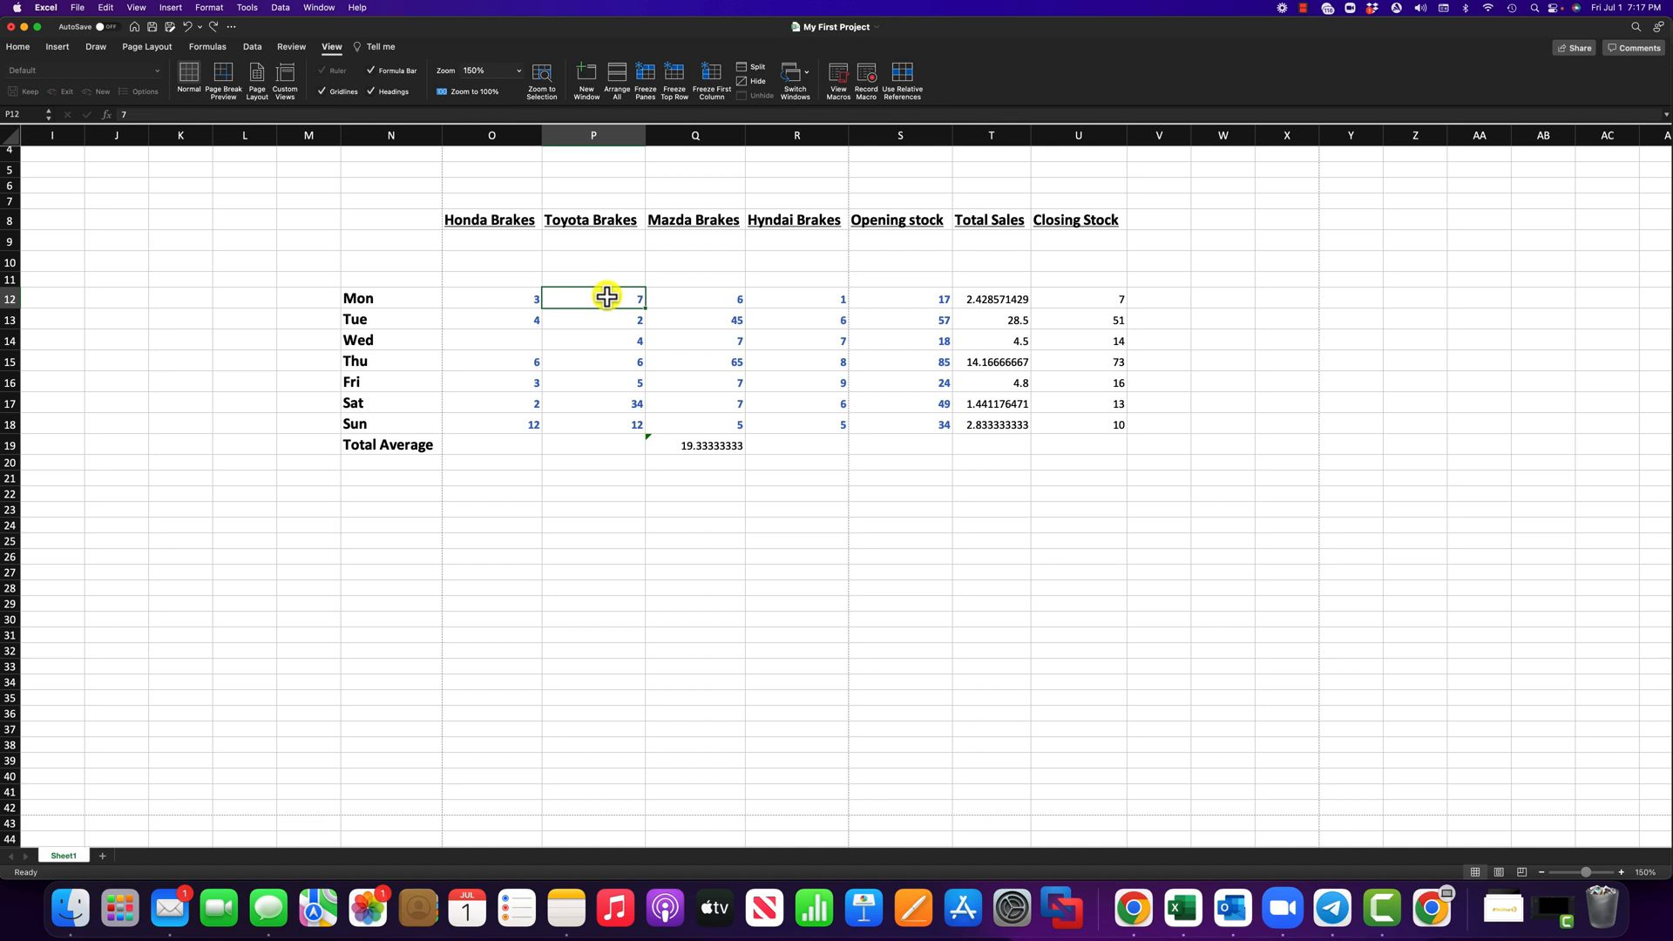
pyautogui.press('Delete')
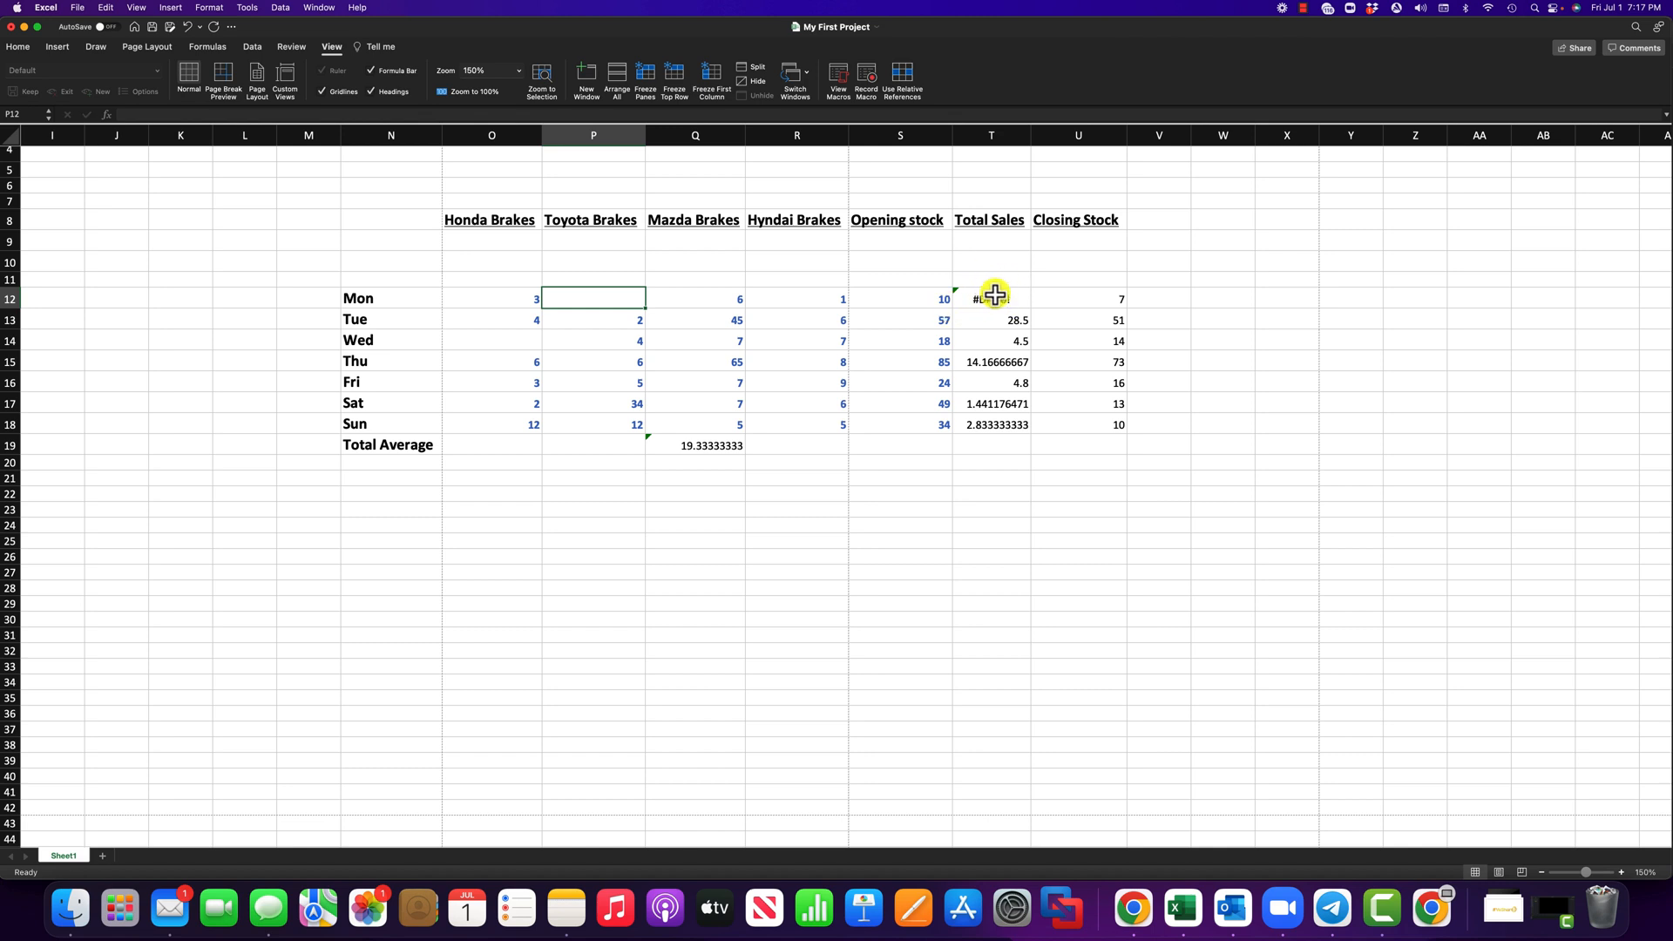
pyautogui.click(995, 296)
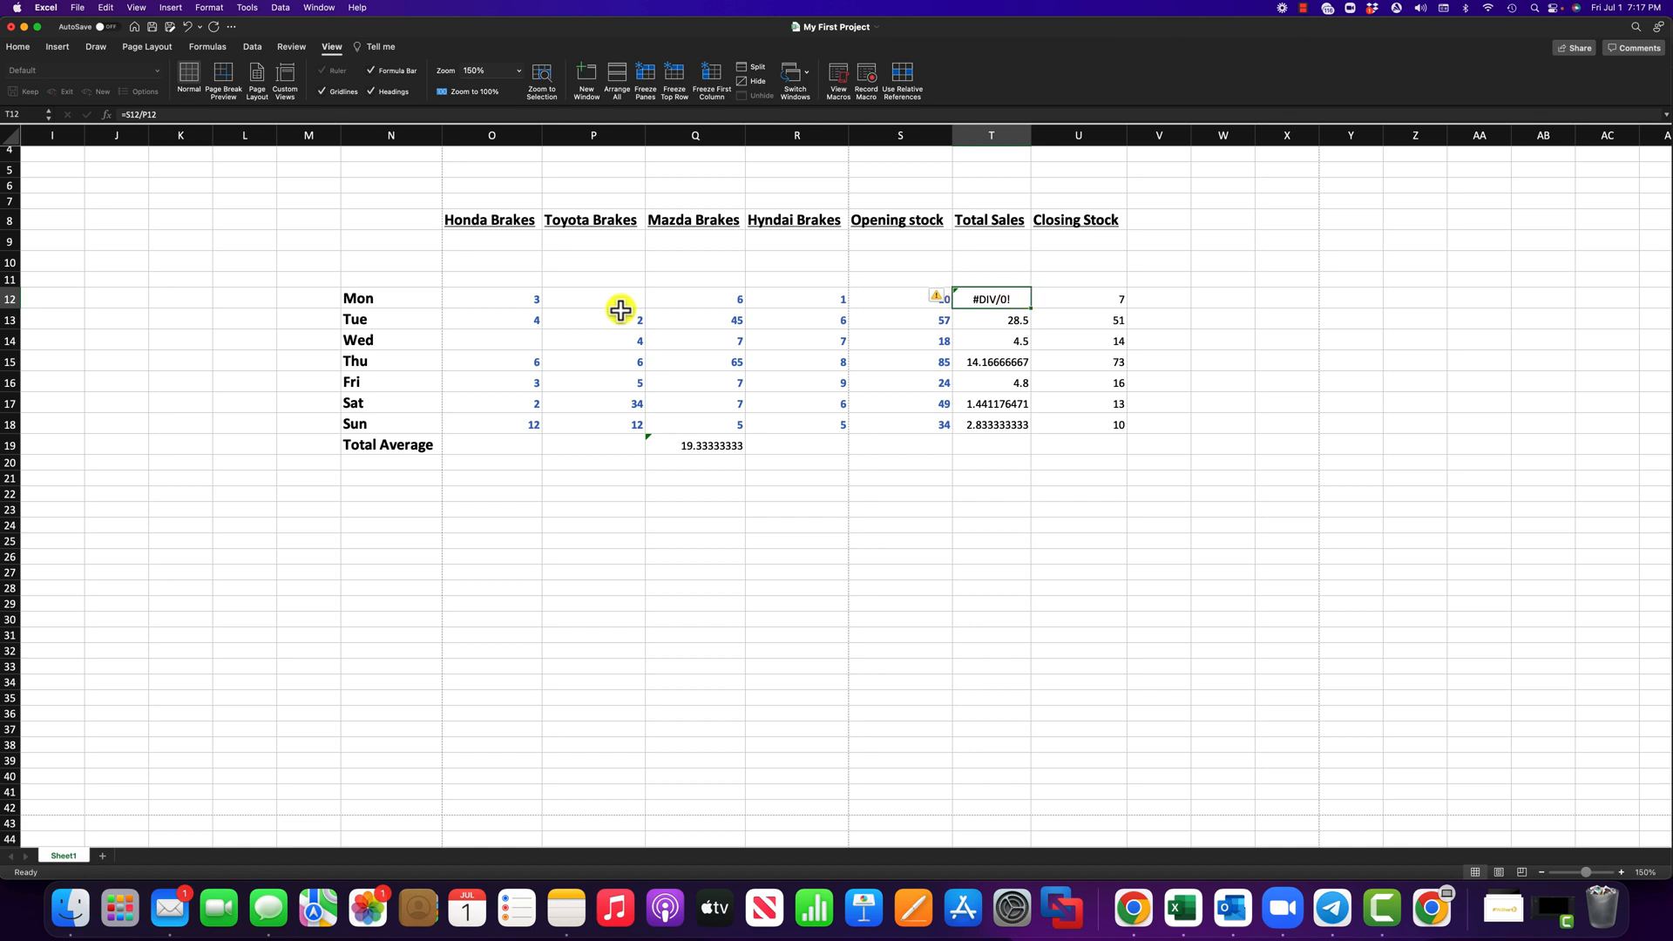
# Step: Enter 7 again as Monday's Toyota Brakes value
pyautogui.click(621, 310)
pyautogui.write('7')
pyautogui.hotkey('ctrl', 'Return')
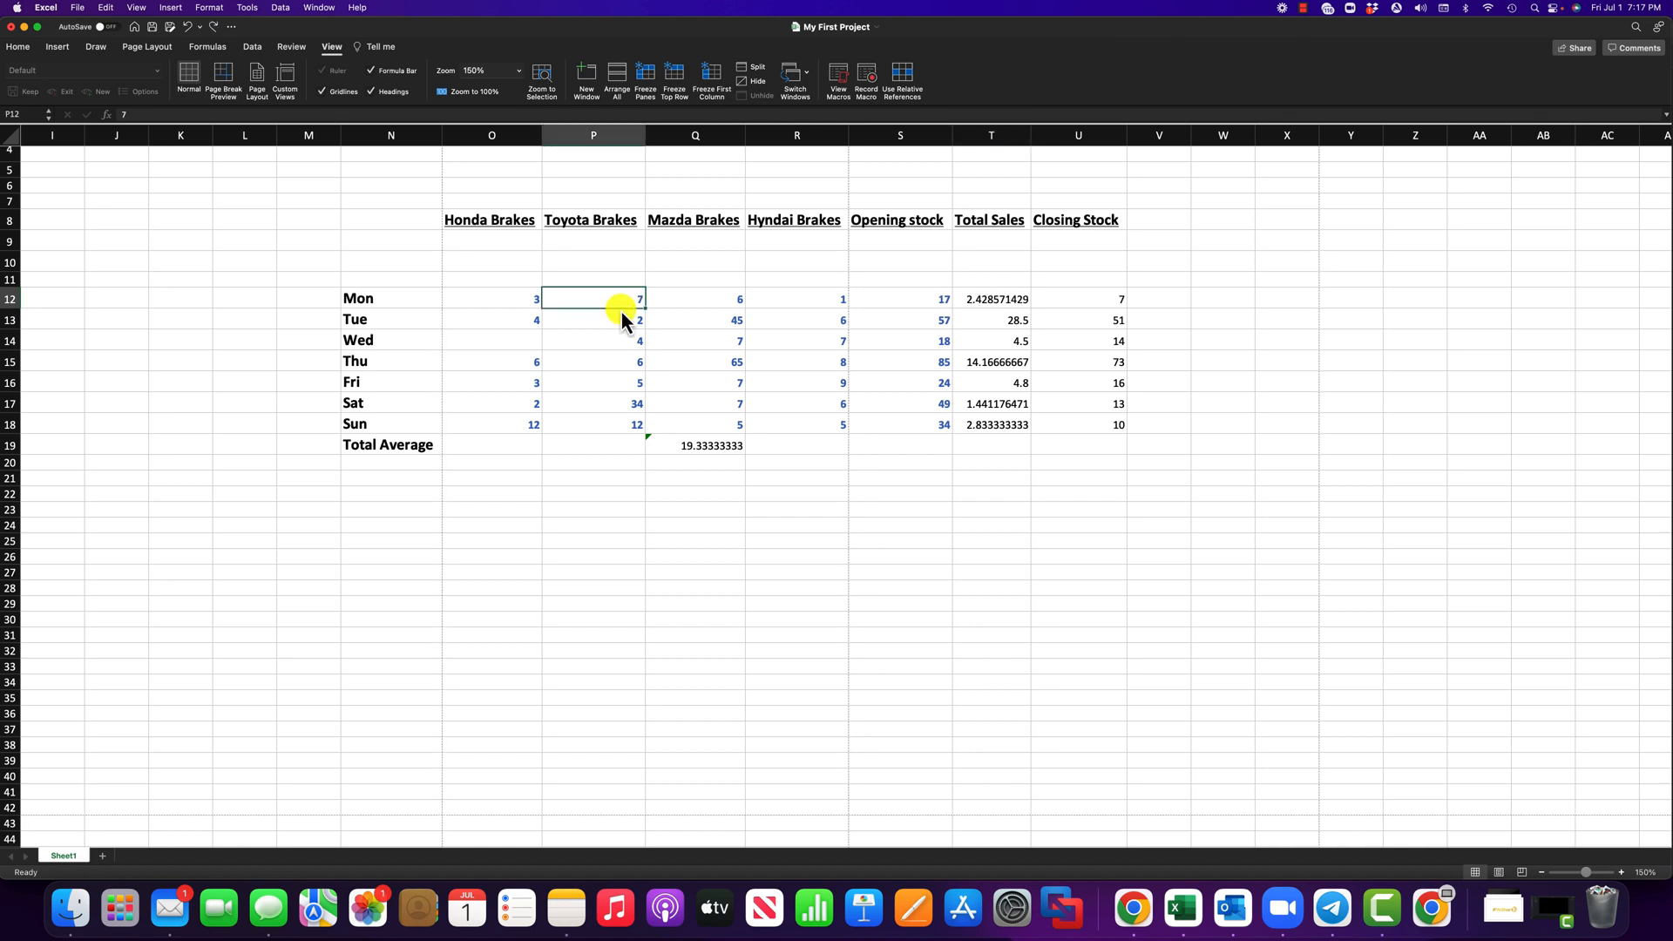
pyautogui.click(638, 275)
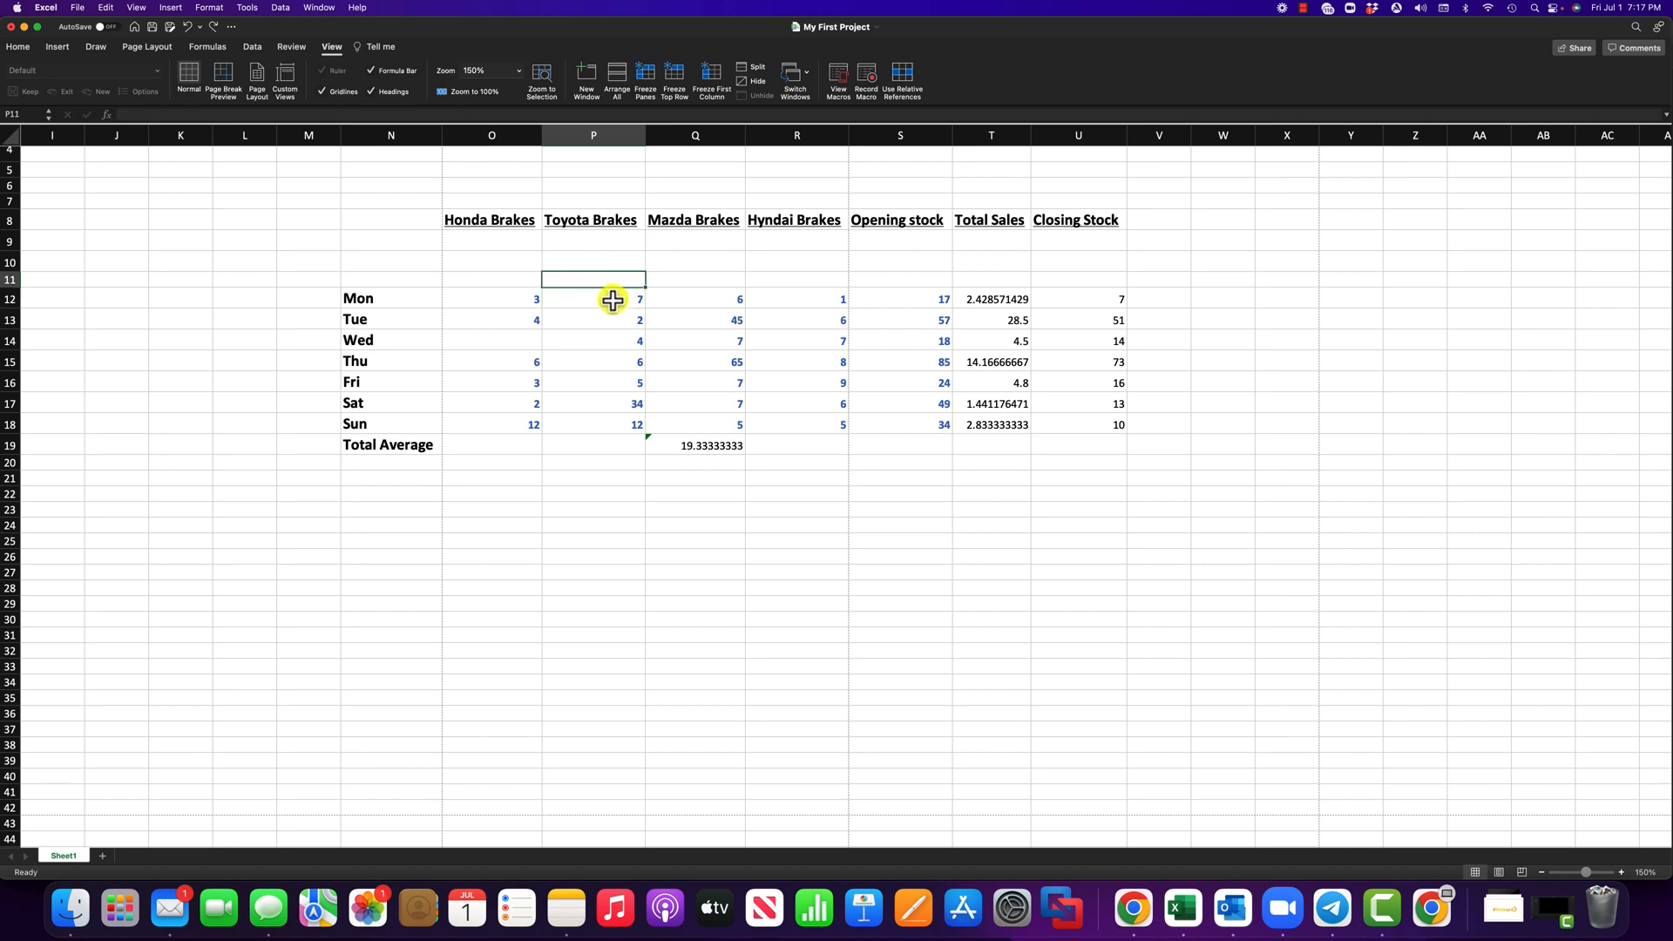
# Step: Delete the entire column containing Monday's Toyota Brakes cell, and undo the deletion
pyautogui.click(613, 299)
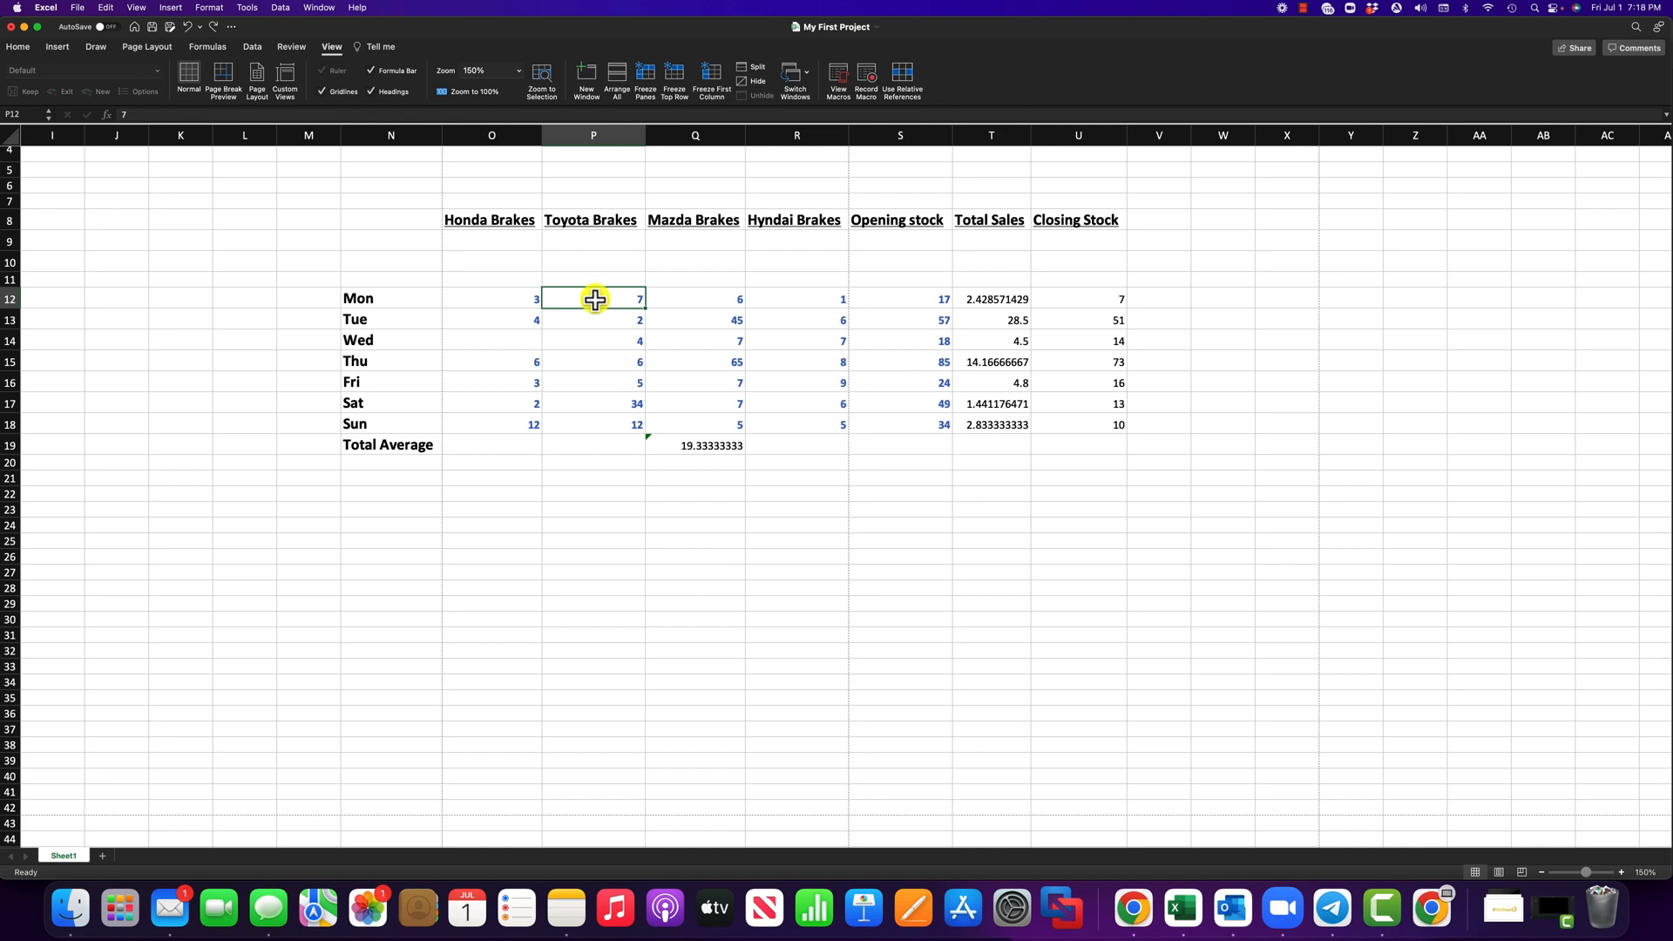
pyautogui.rightClick(596, 300)
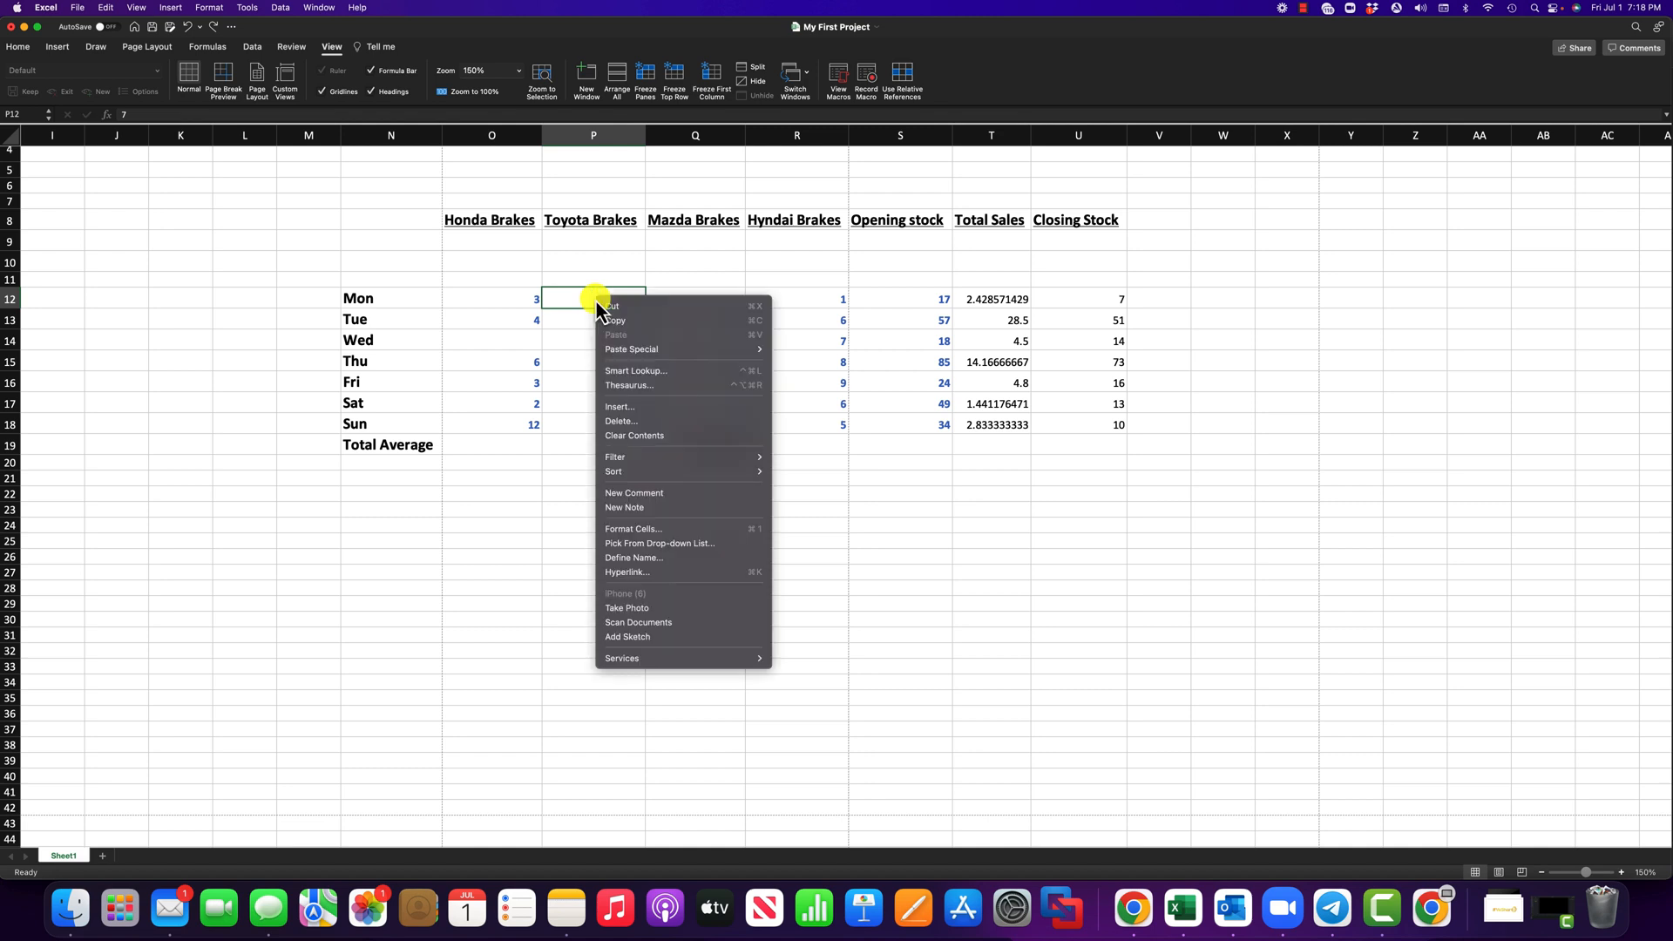
pyautogui.click(625, 423)
pyautogui.moveTo(620, 375); pyautogui.dragTo(691, 169)
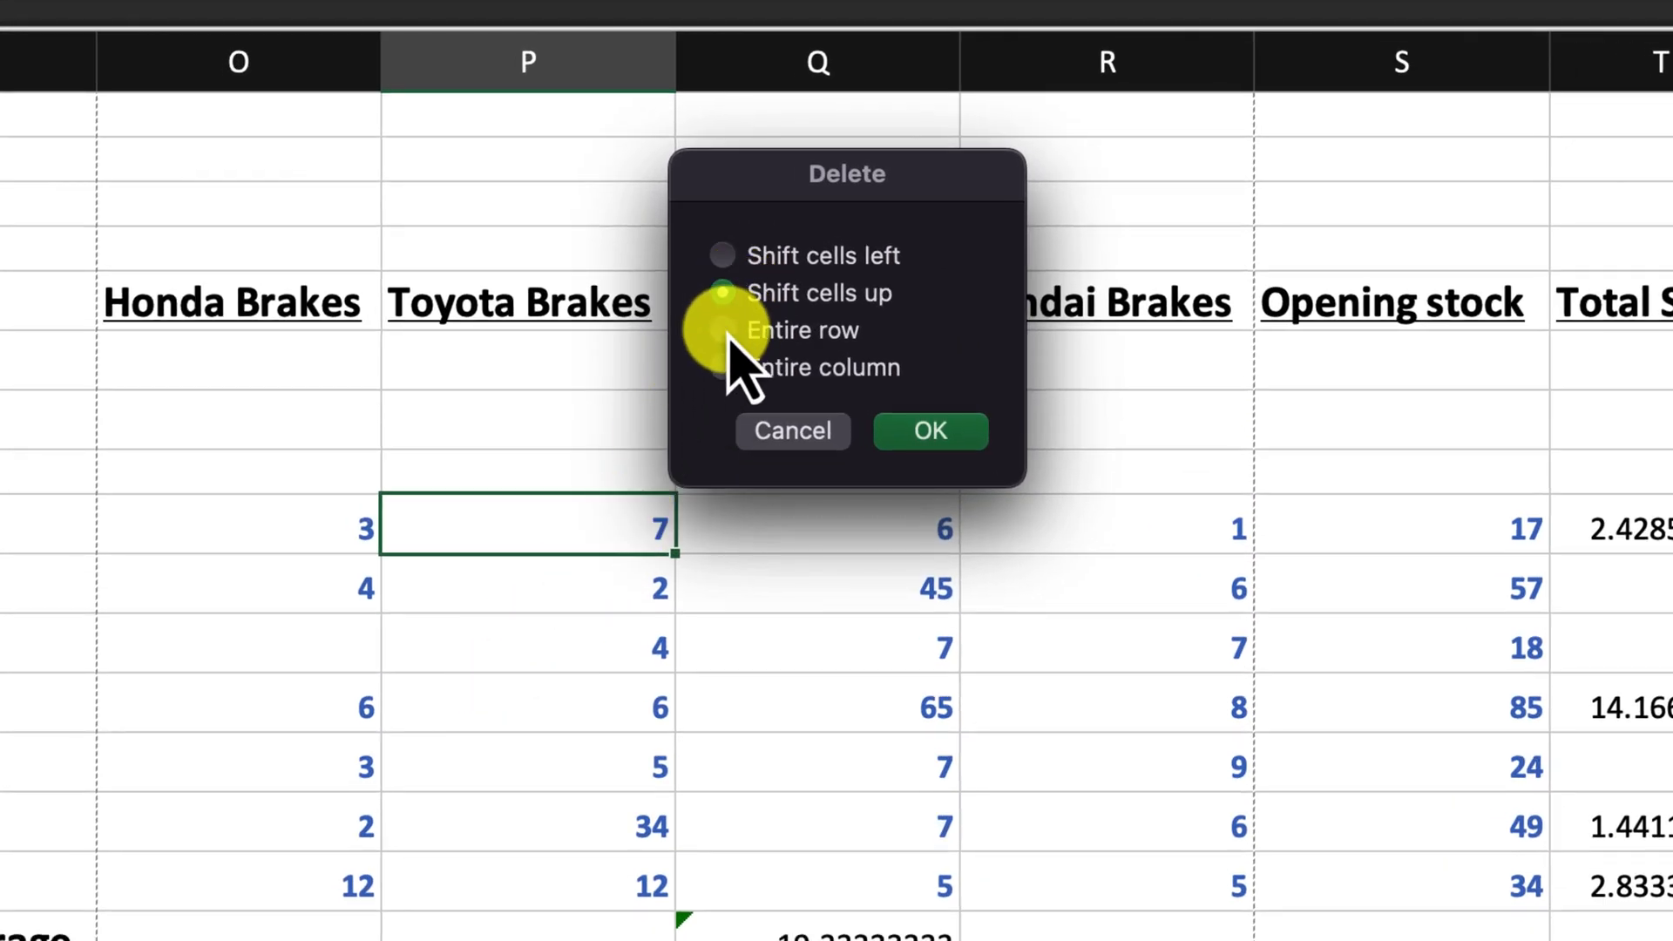
pyautogui.click(726, 332)
pyautogui.click(727, 369)
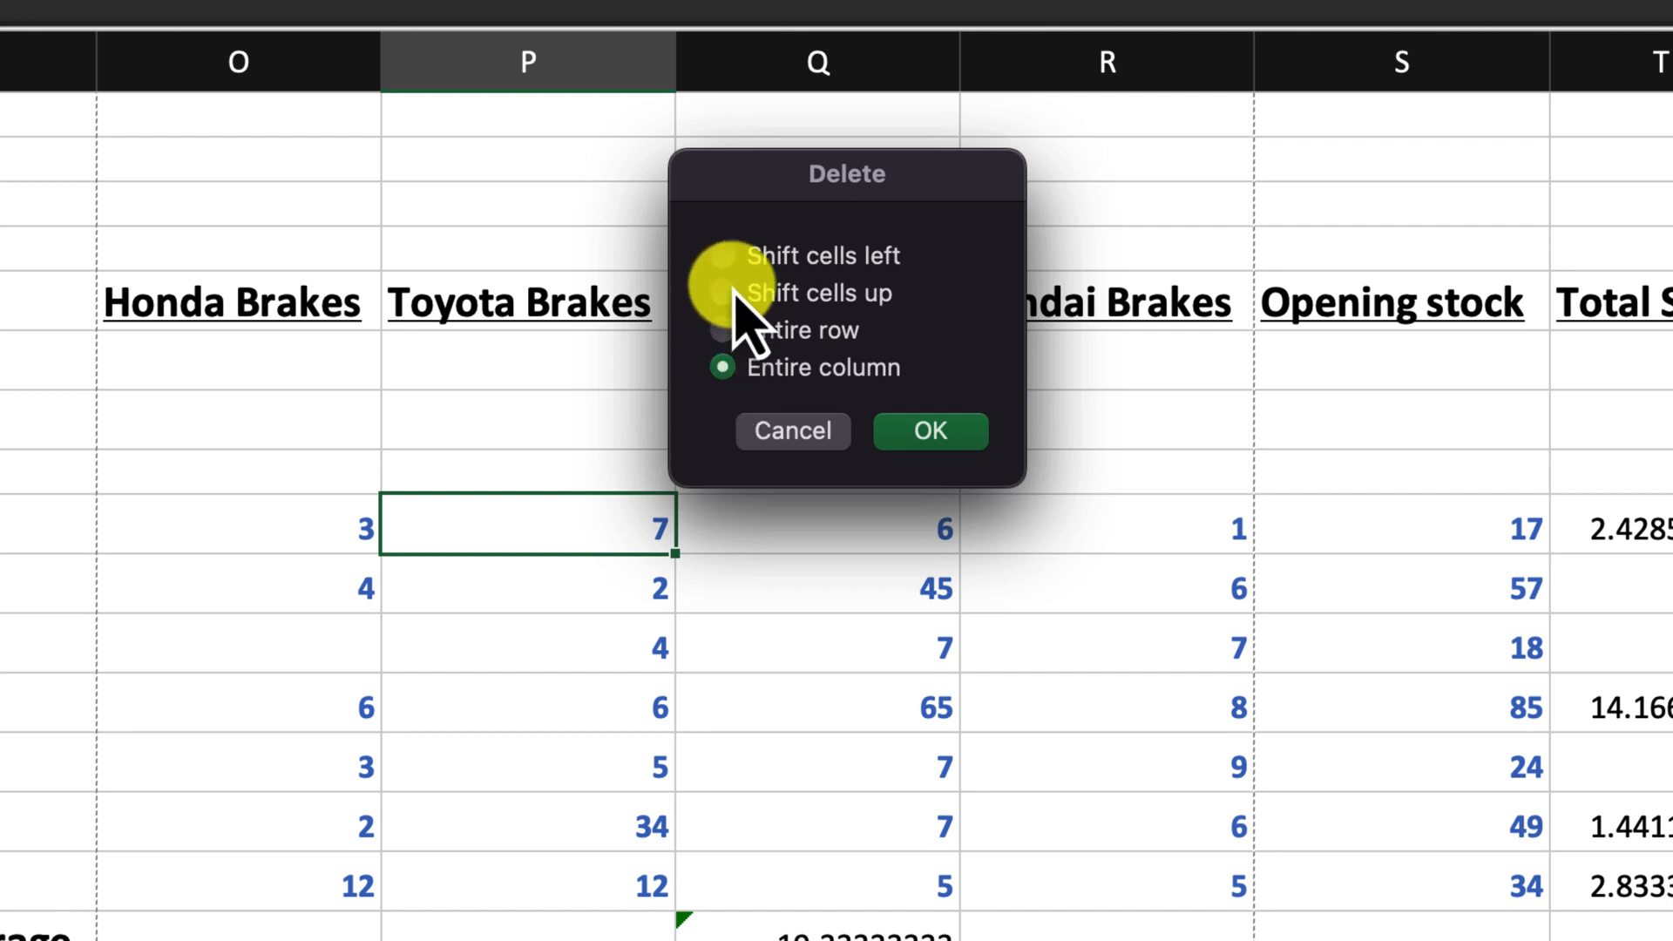
pyautogui.click(730, 263)
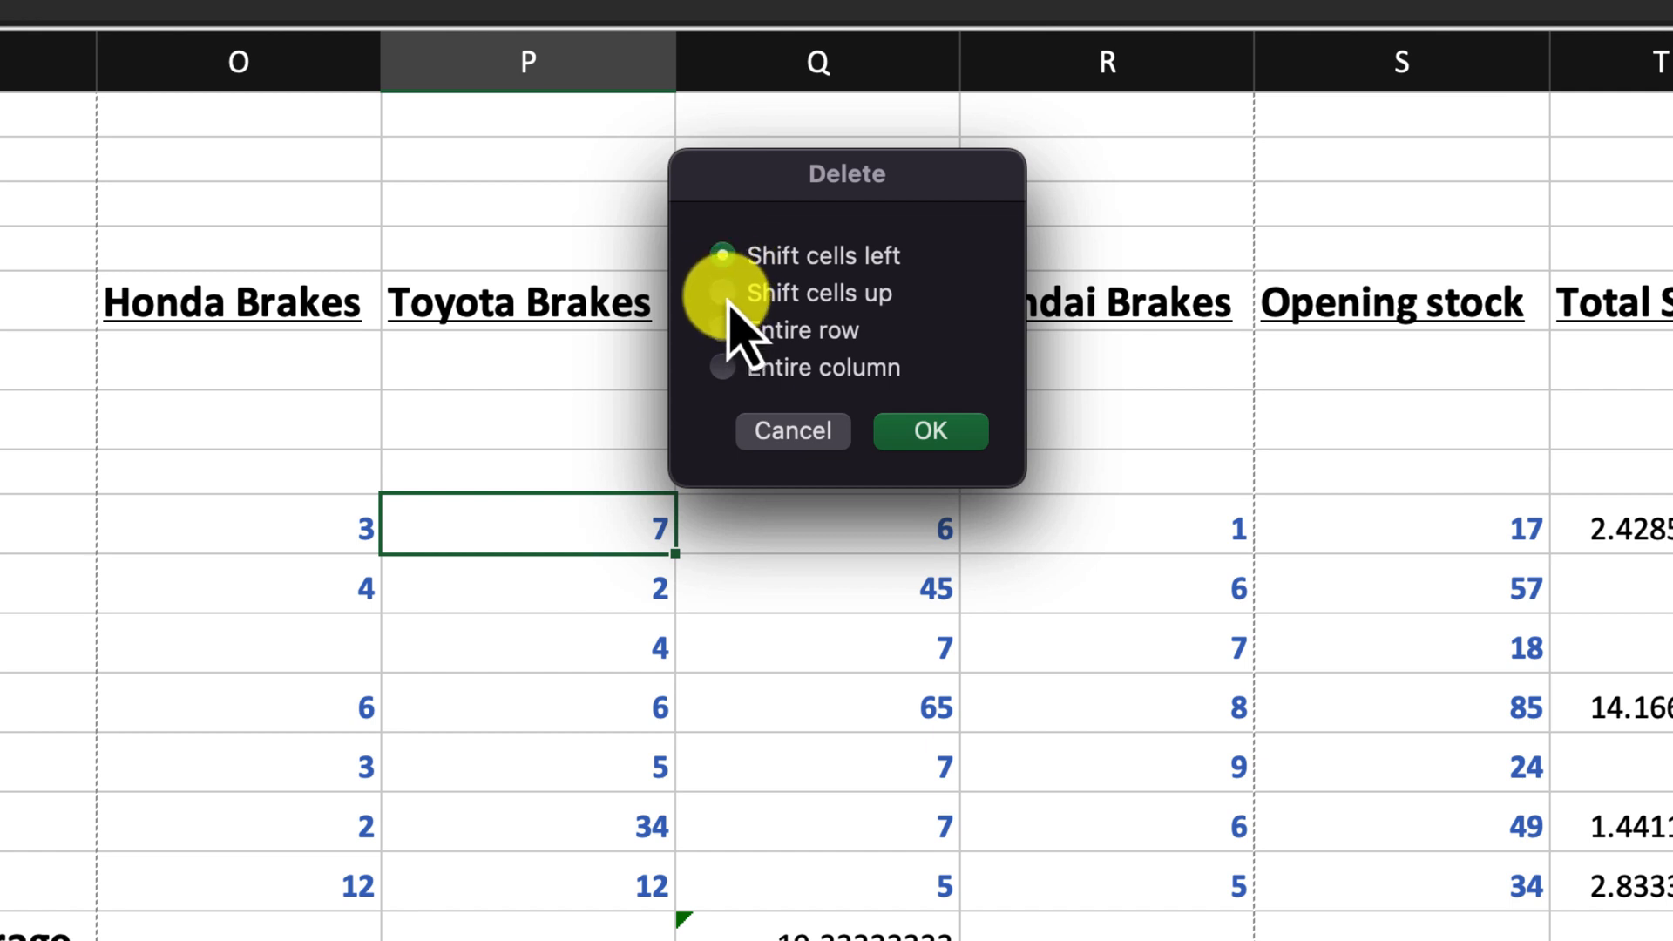
pyautogui.click(725, 297)
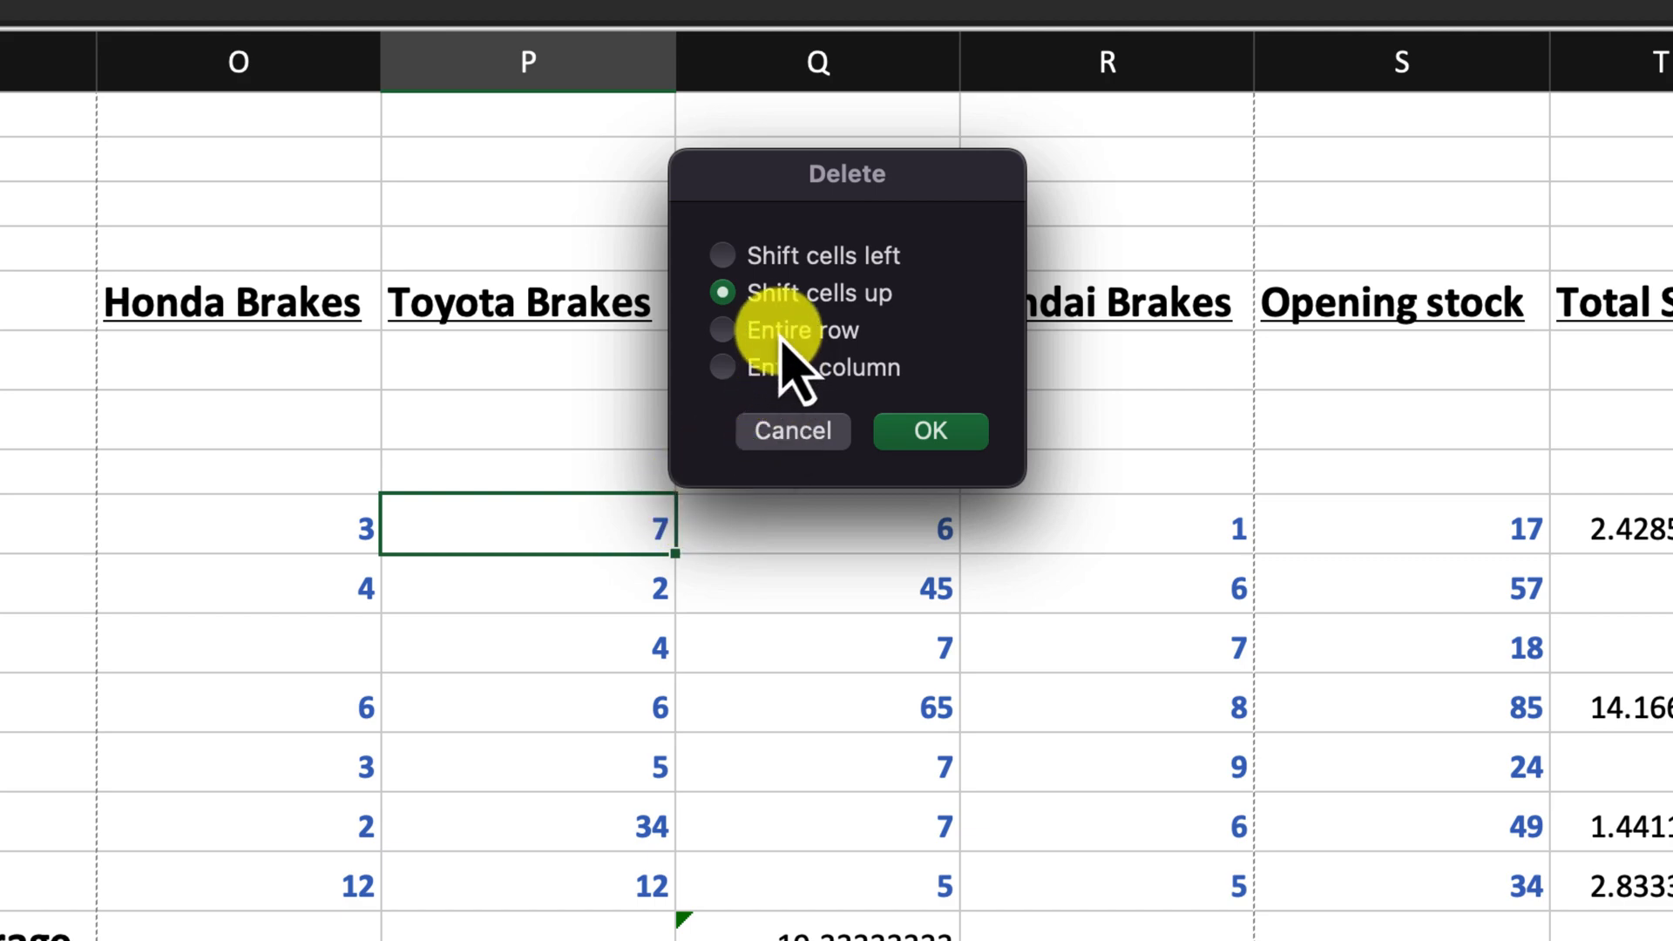
pyautogui.click(722, 366)
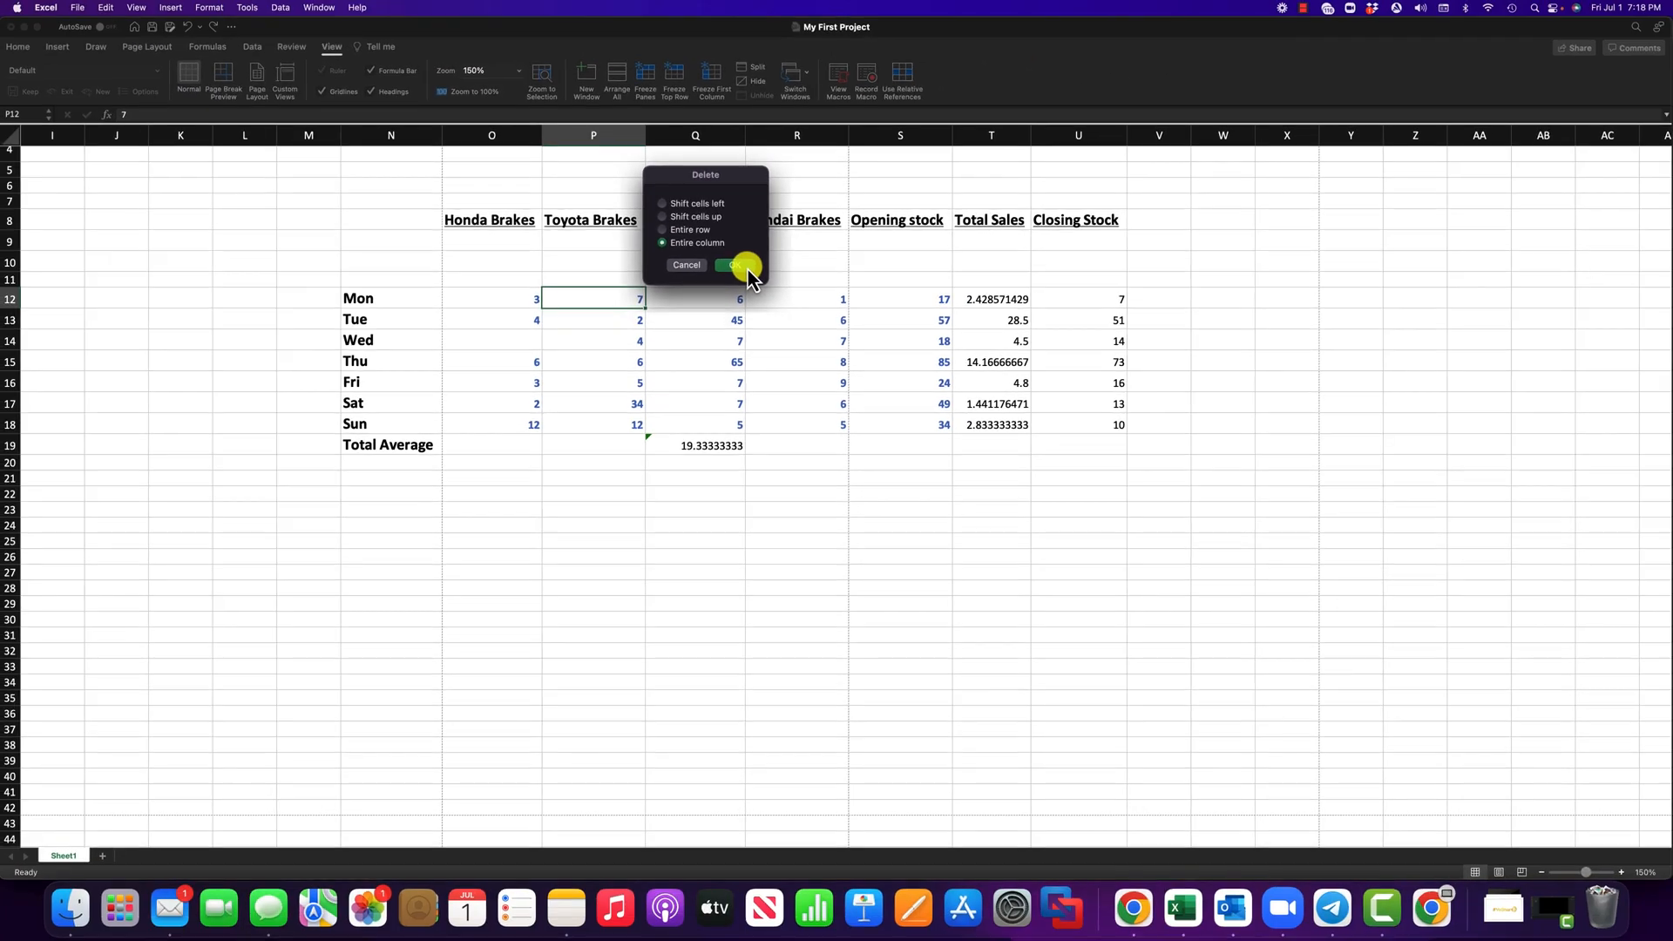
pyautogui.click(929, 429)
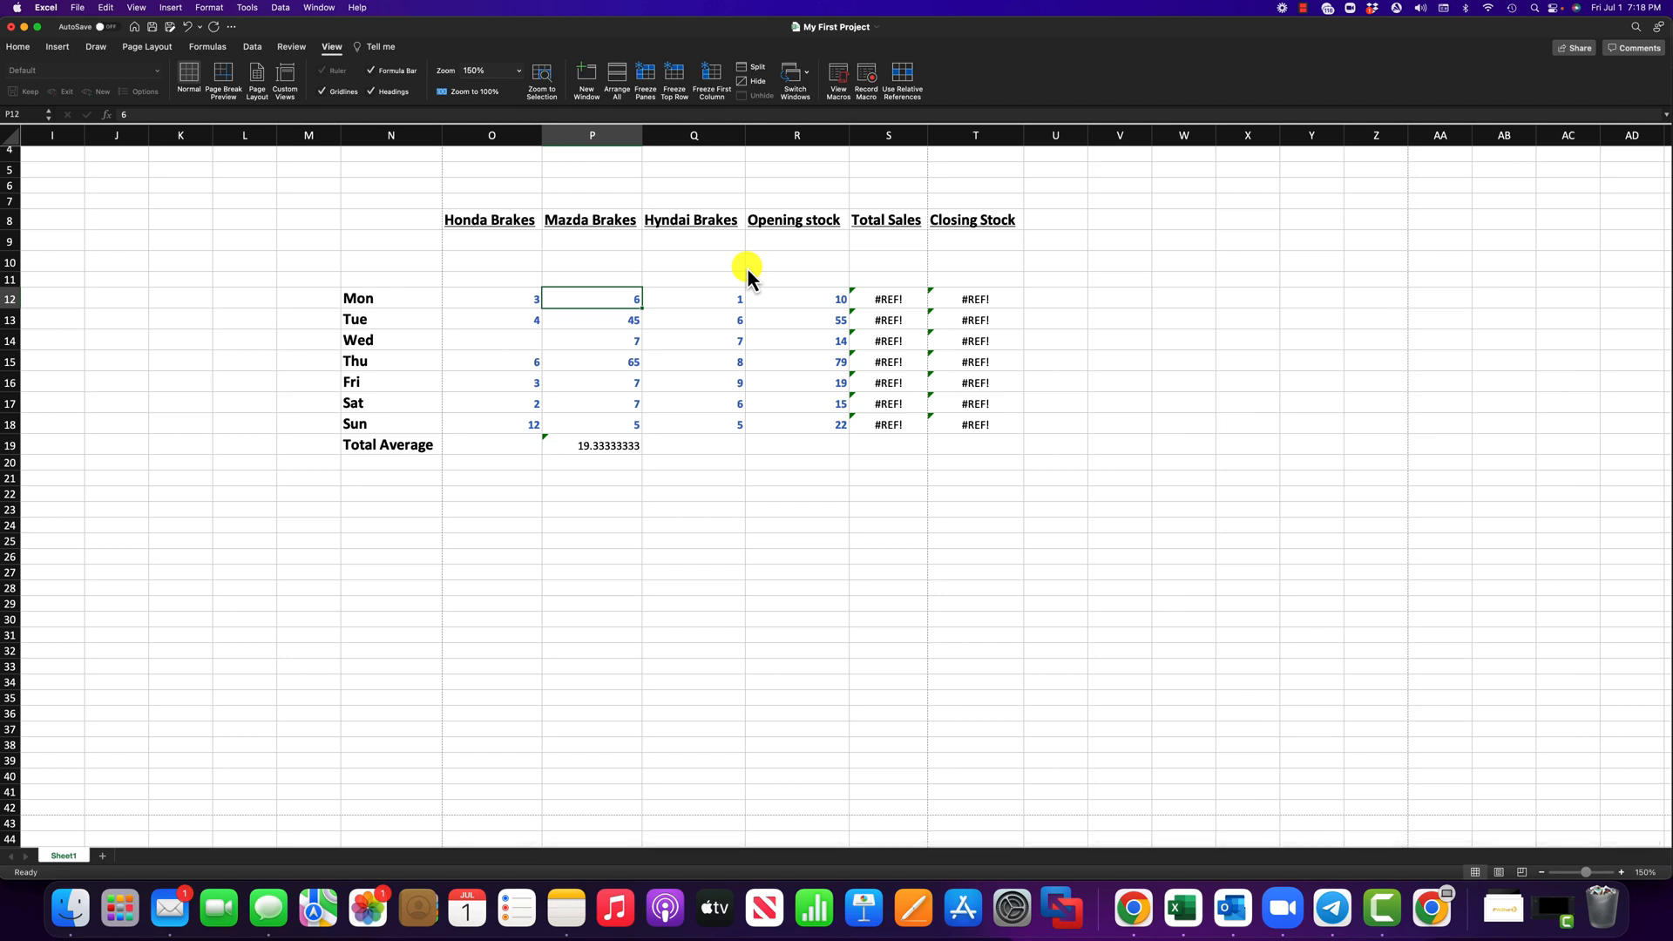
pyautogui.press('super+z')
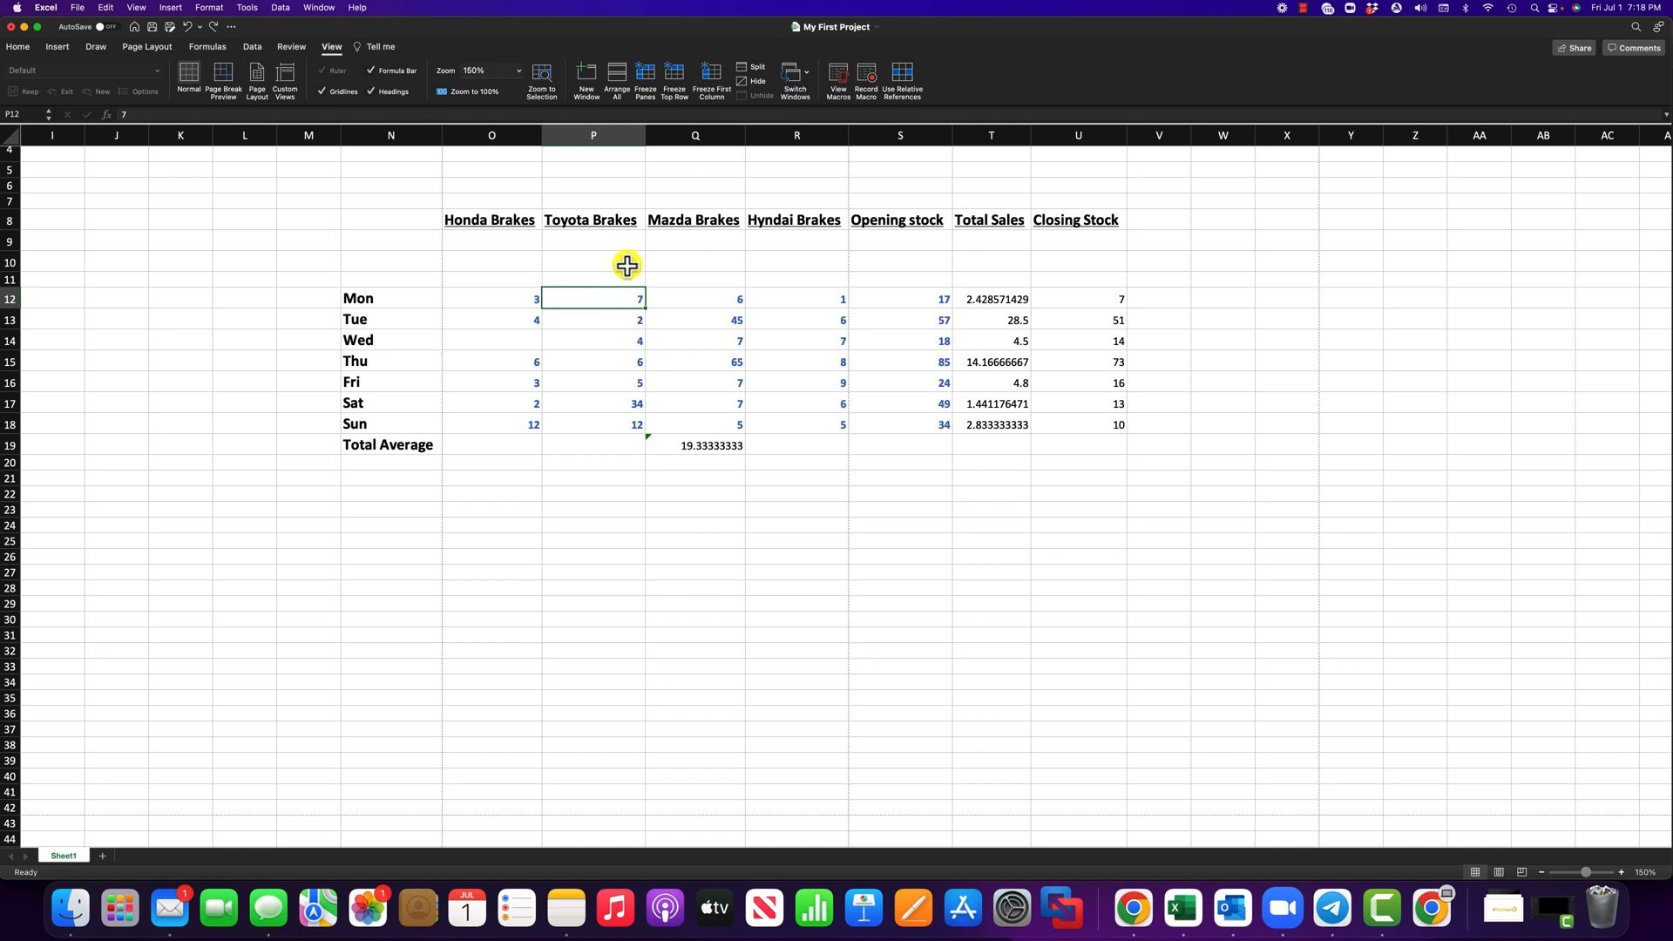
pyautogui.rightClick(619, 297)
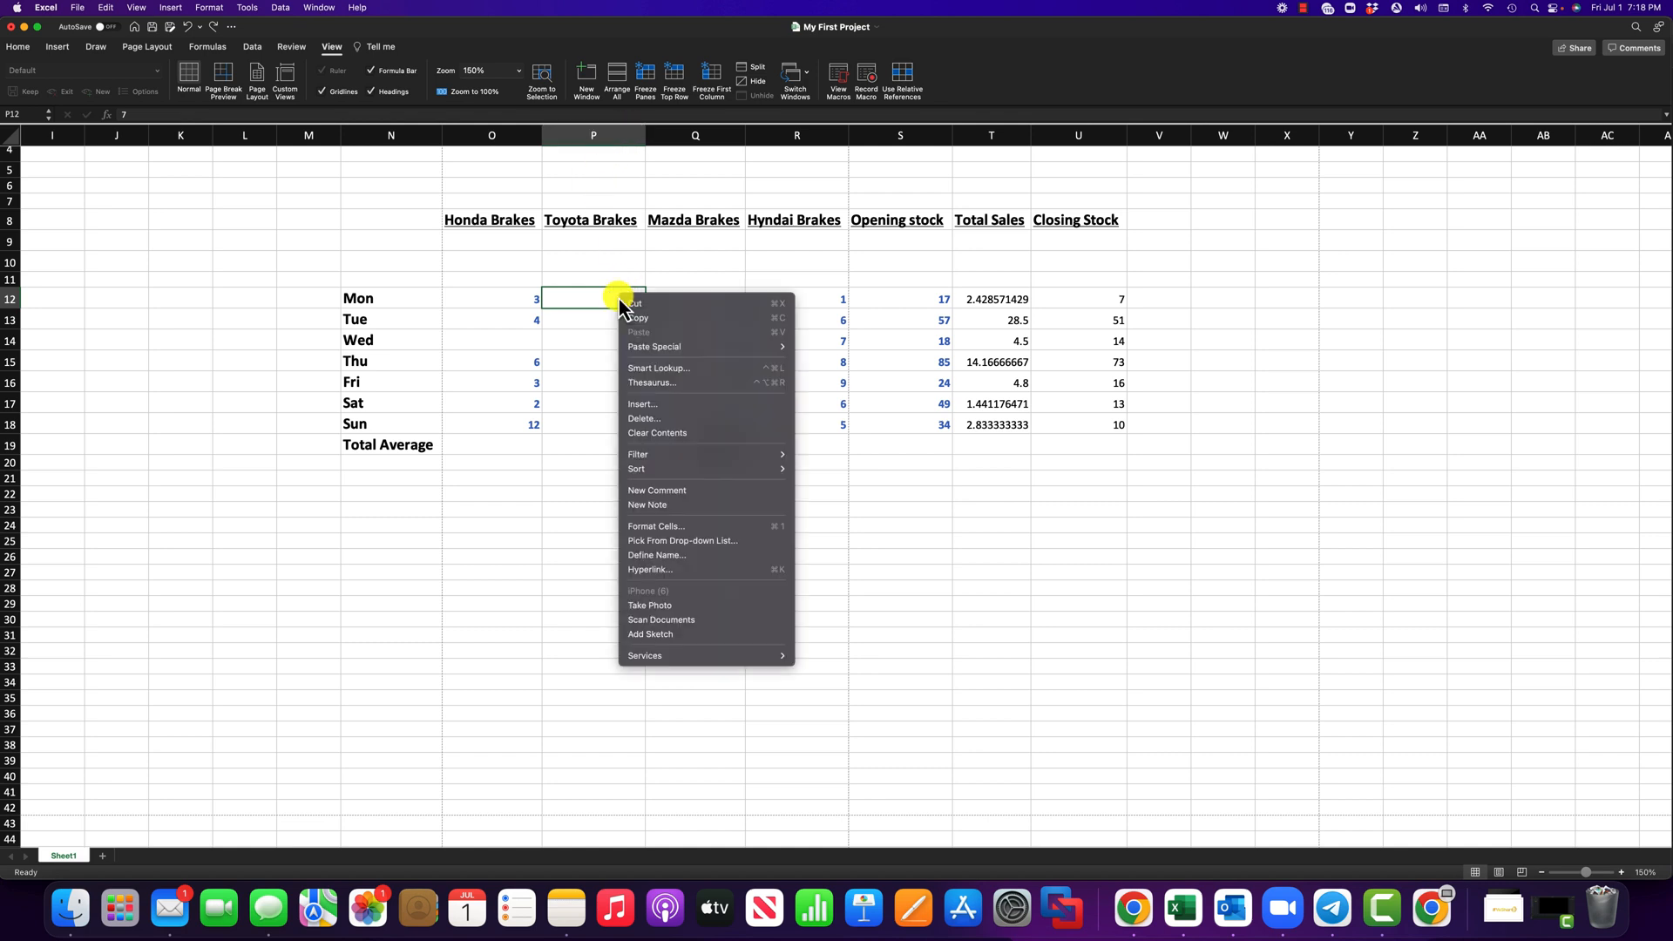
pyautogui.click(662, 420)
pyautogui.moveTo(666, 382); pyautogui.dragTo(737, 228)
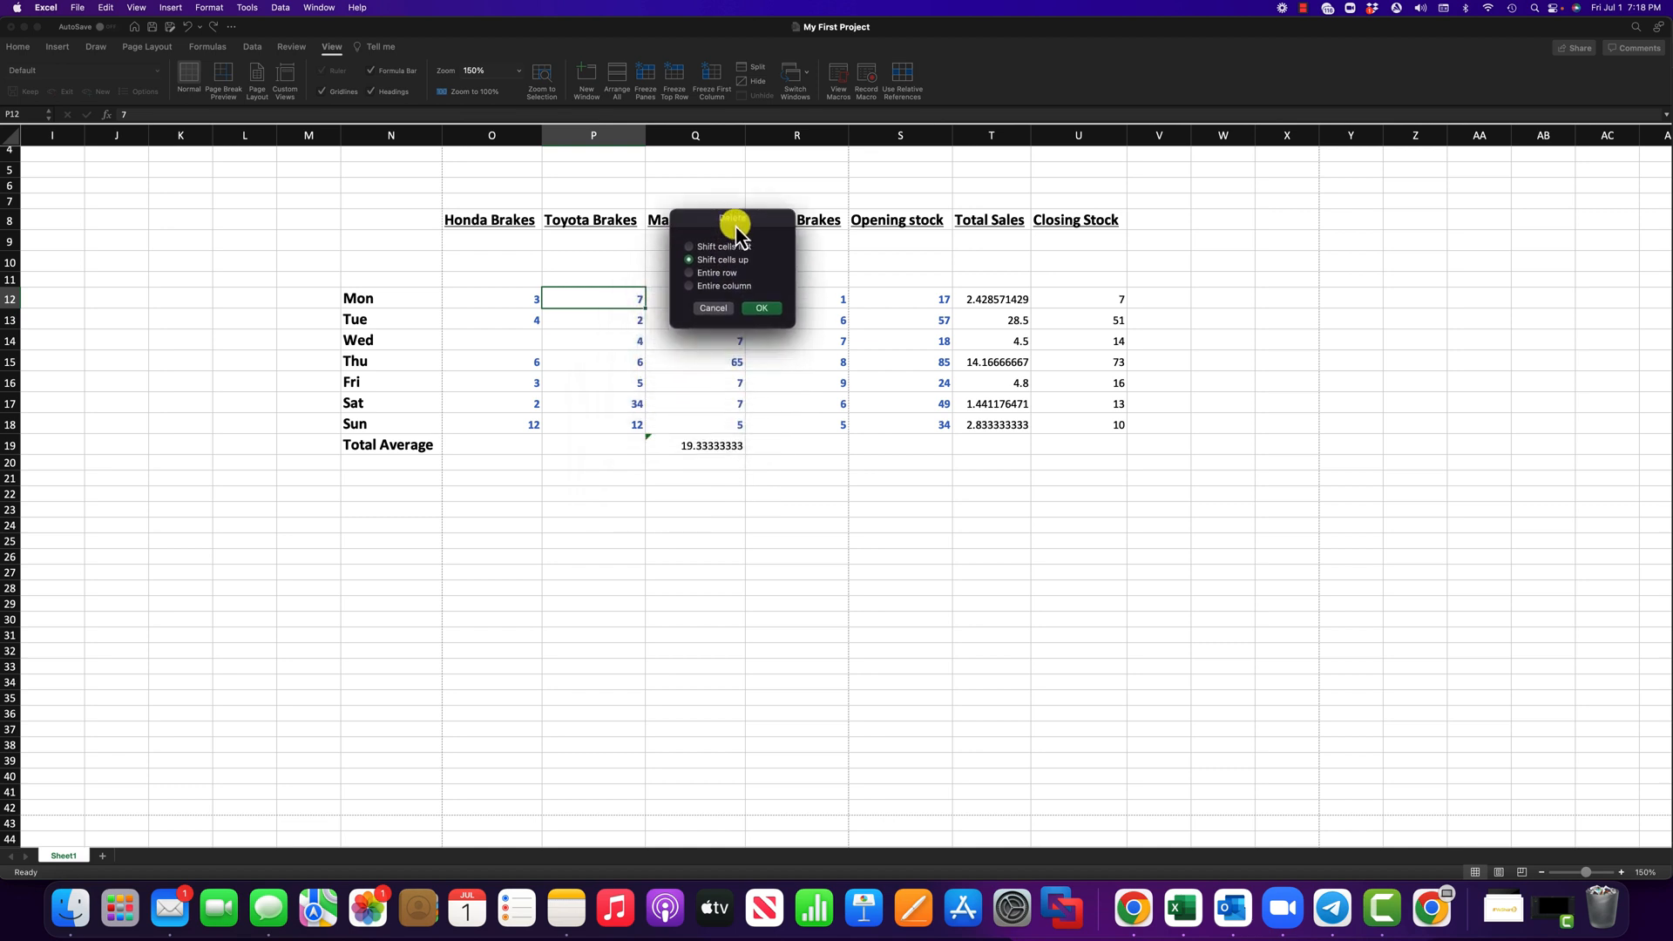
pyautogui.click(715, 309)
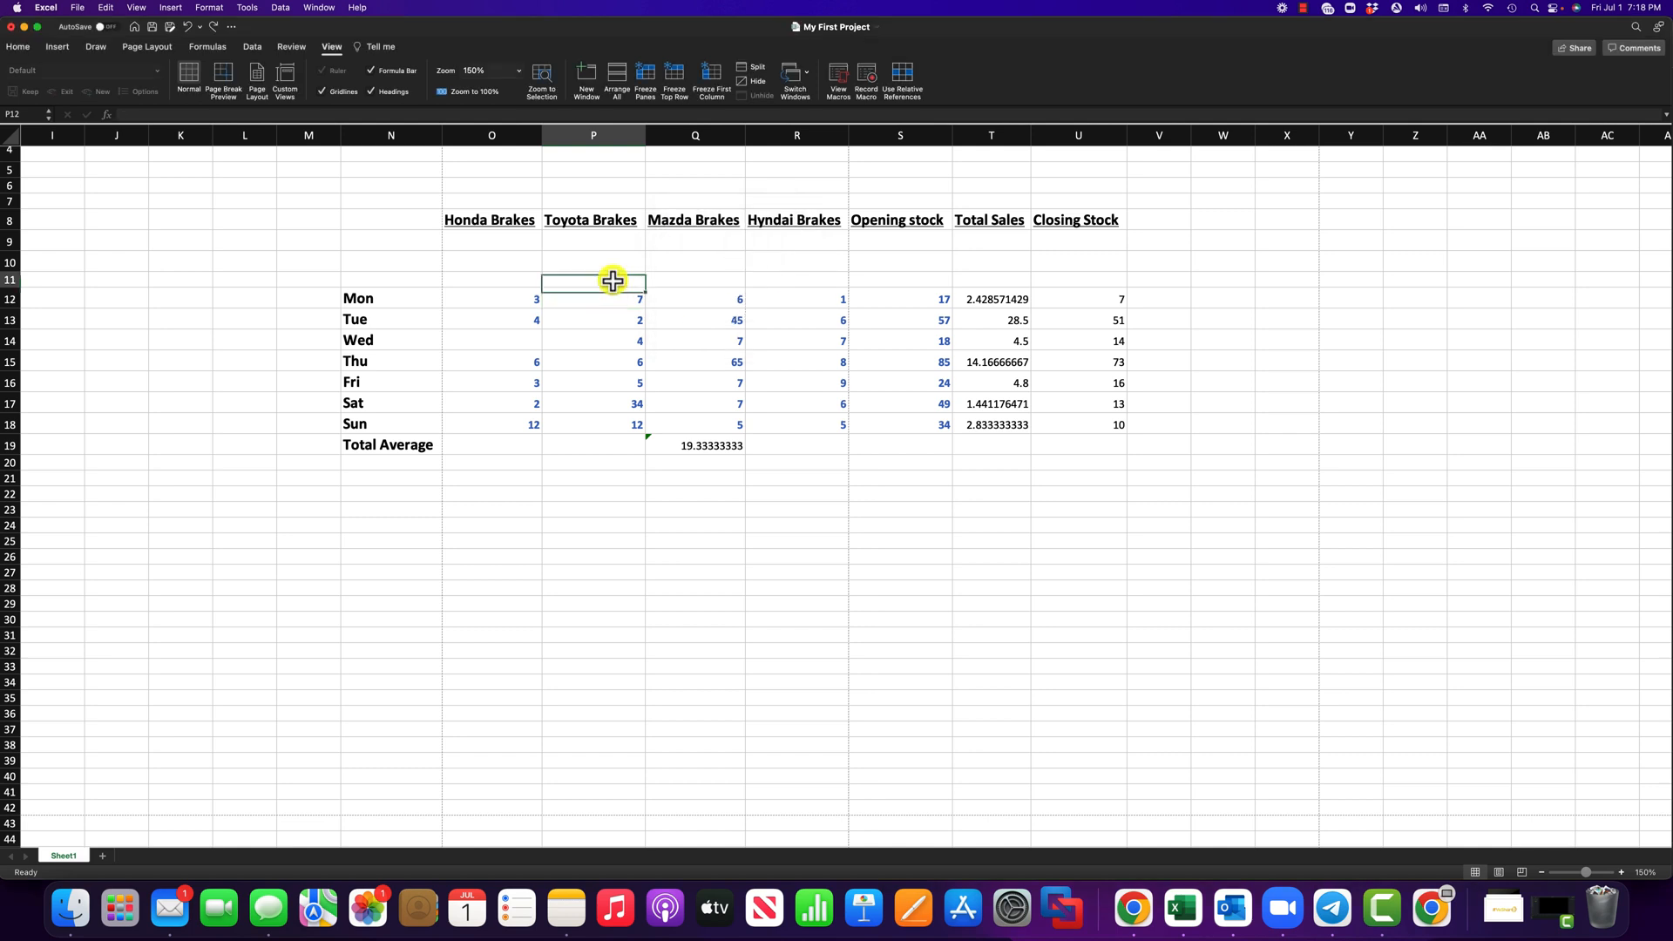
# Step: Delete the whole Toyota Brakes and Mazda Brakes columns together, and undo the deletion
pyautogui.moveTo(610, 296); pyautogui.dragTo(610, 356)
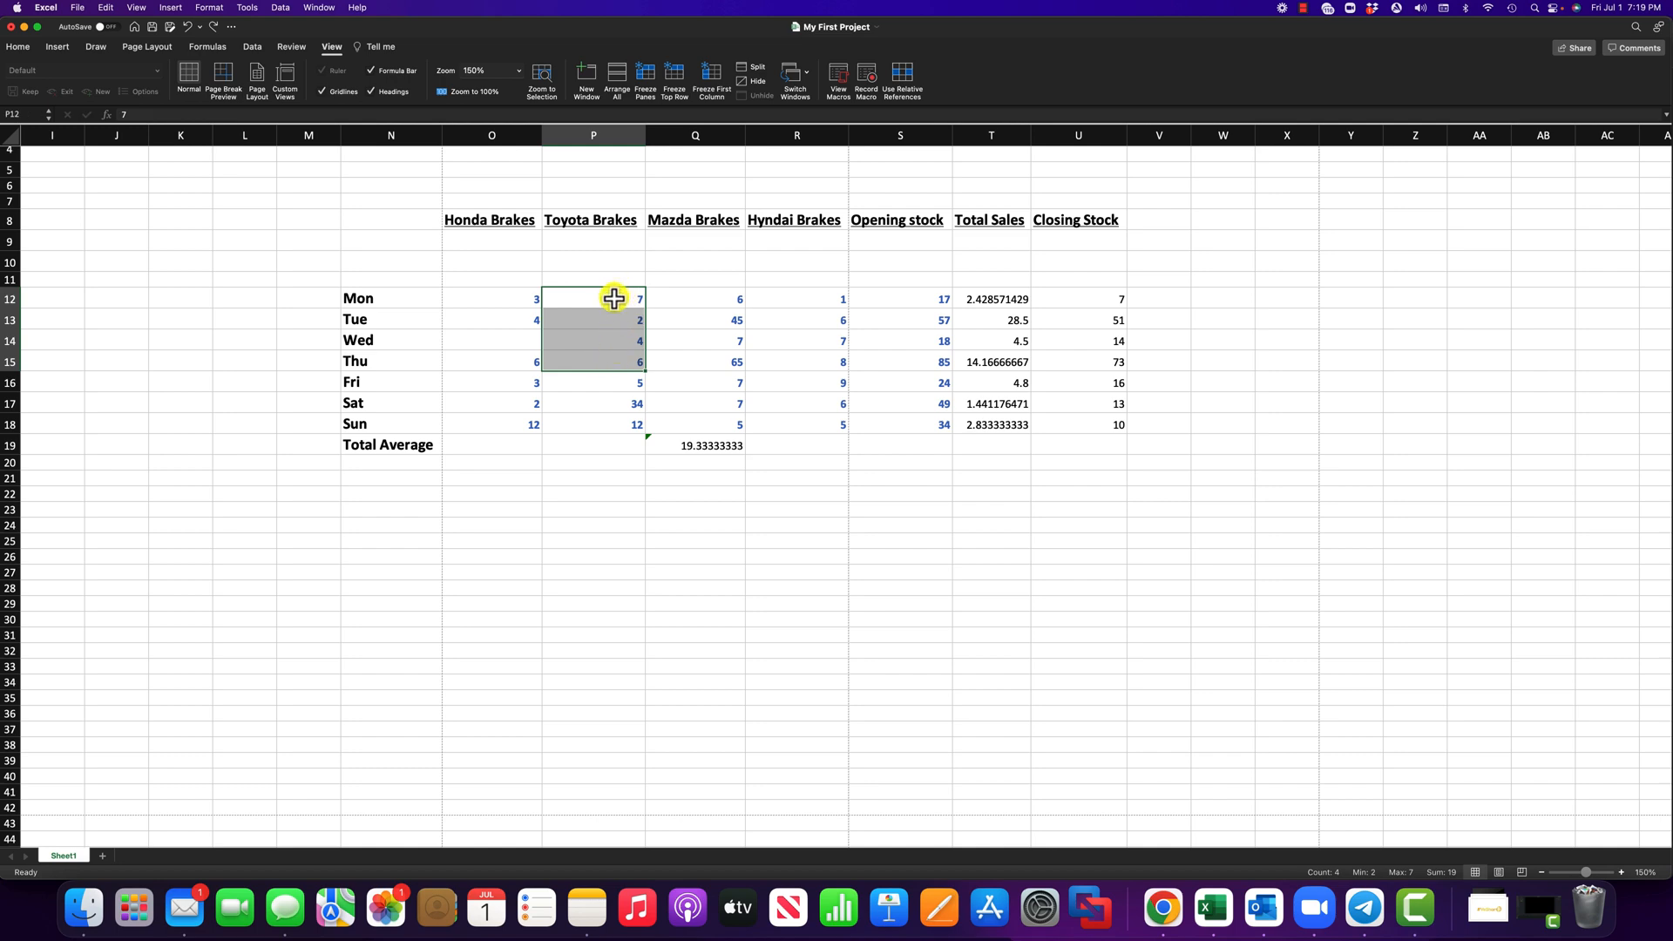
pyautogui.click(647, 165)
pyautogui.click(606, 135)
pyautogui.moveTo(606, 135); pyautogui.dragTo(694, 139)
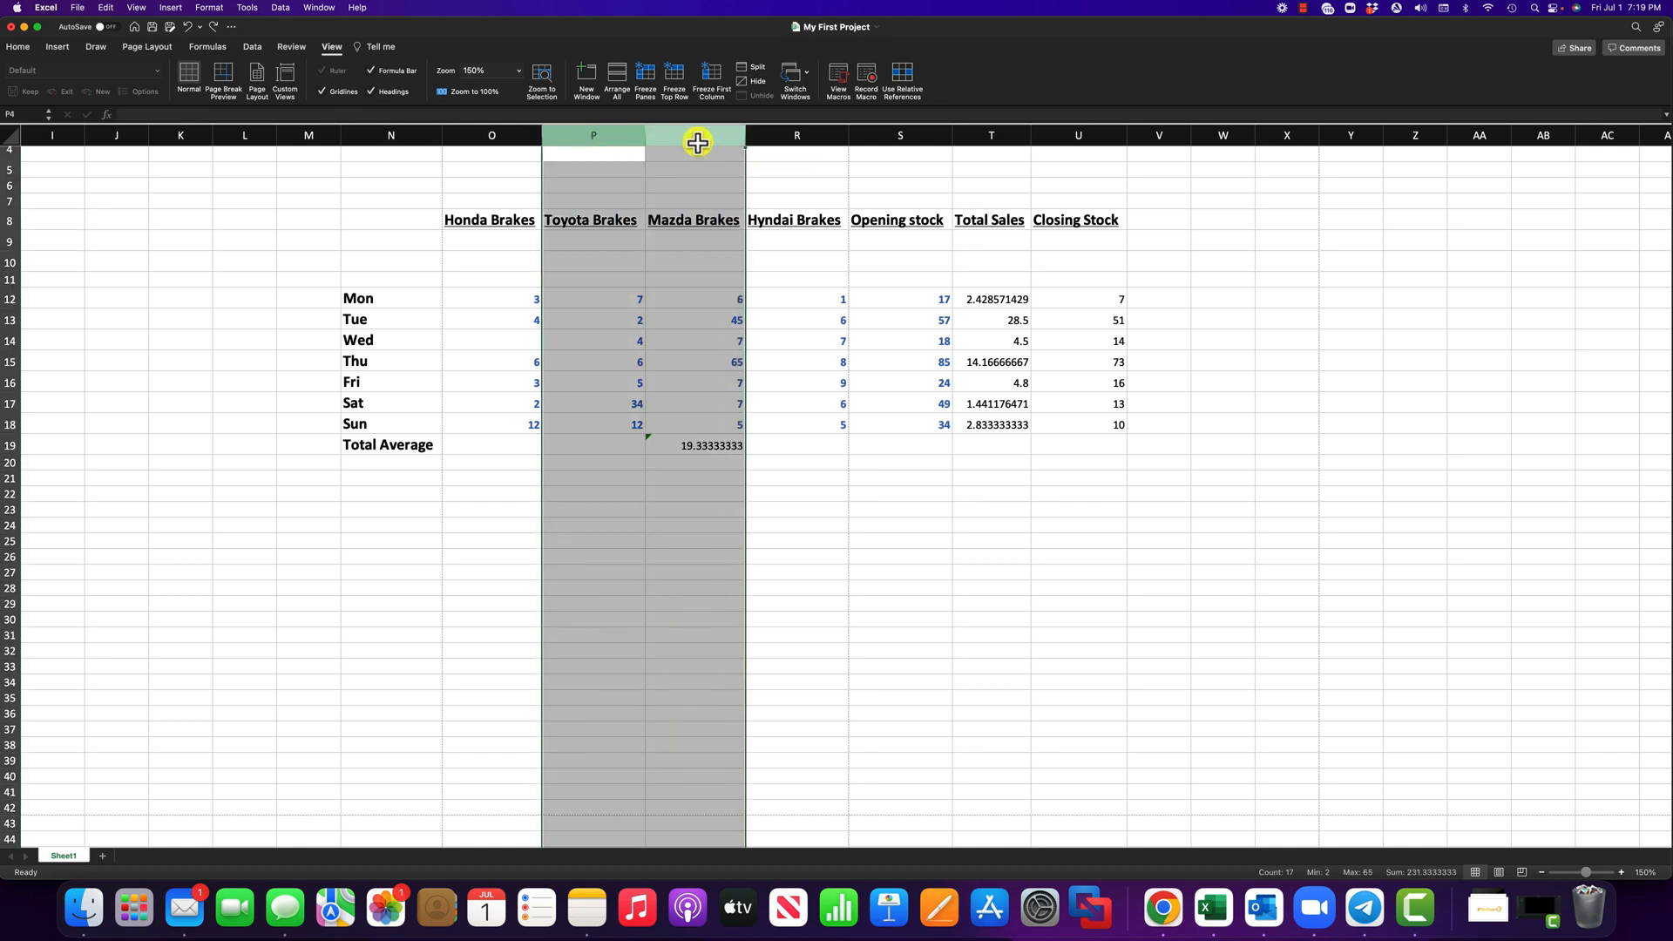
pyautogui.rightClick(703, 185)
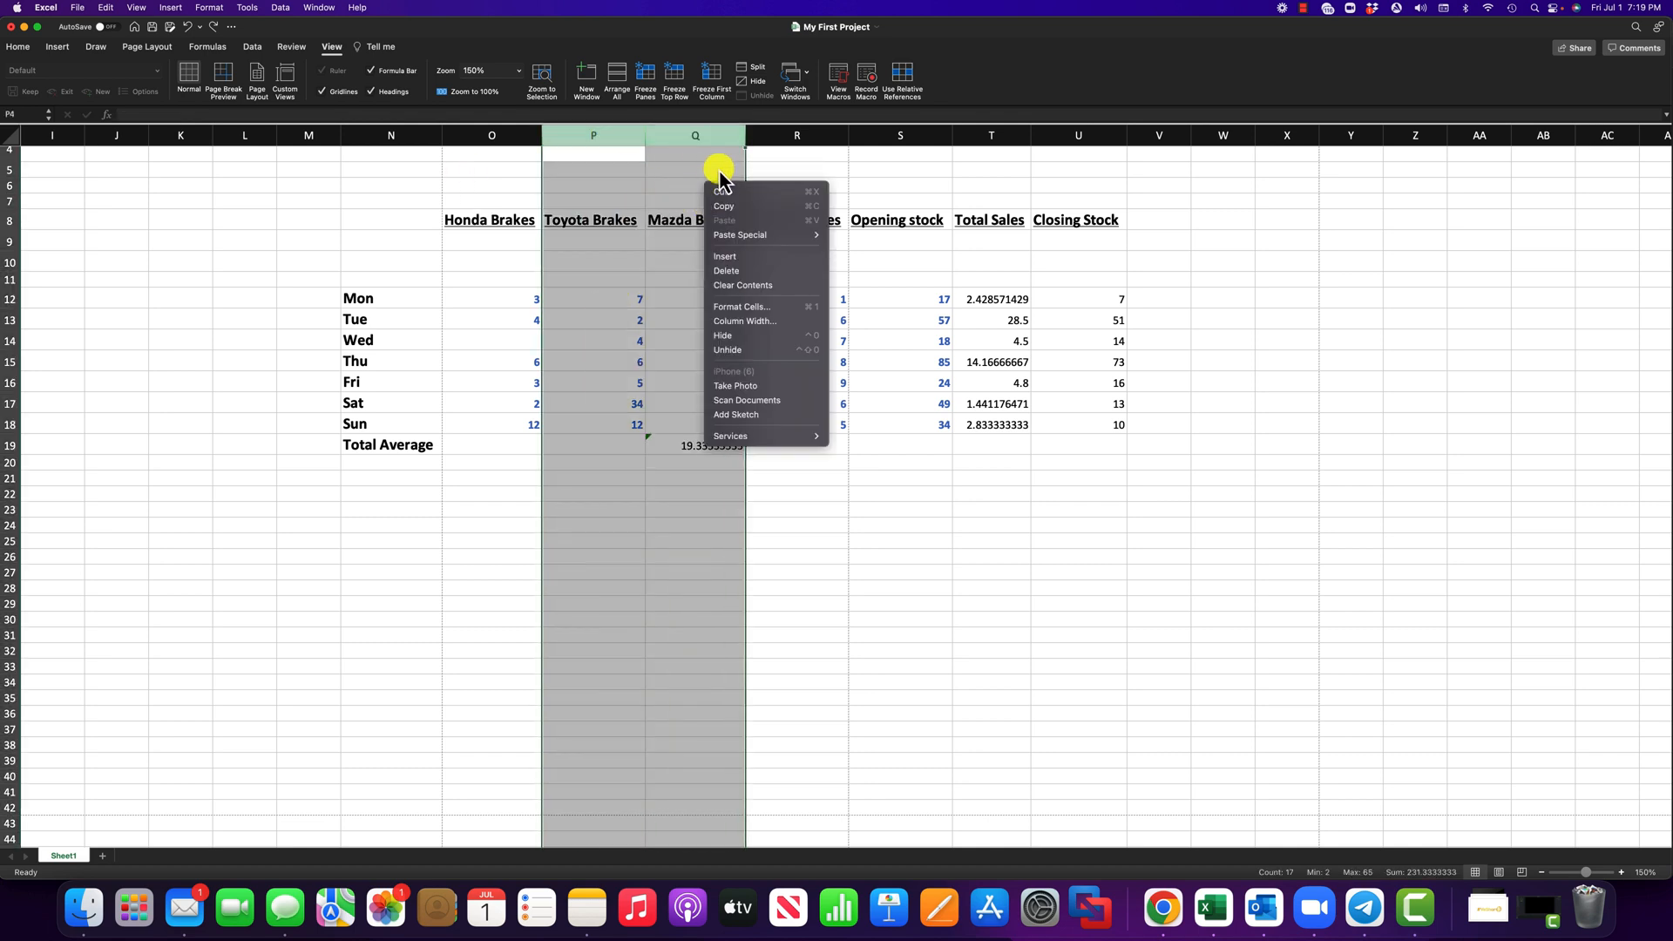
pyautogui.click(727, 268)
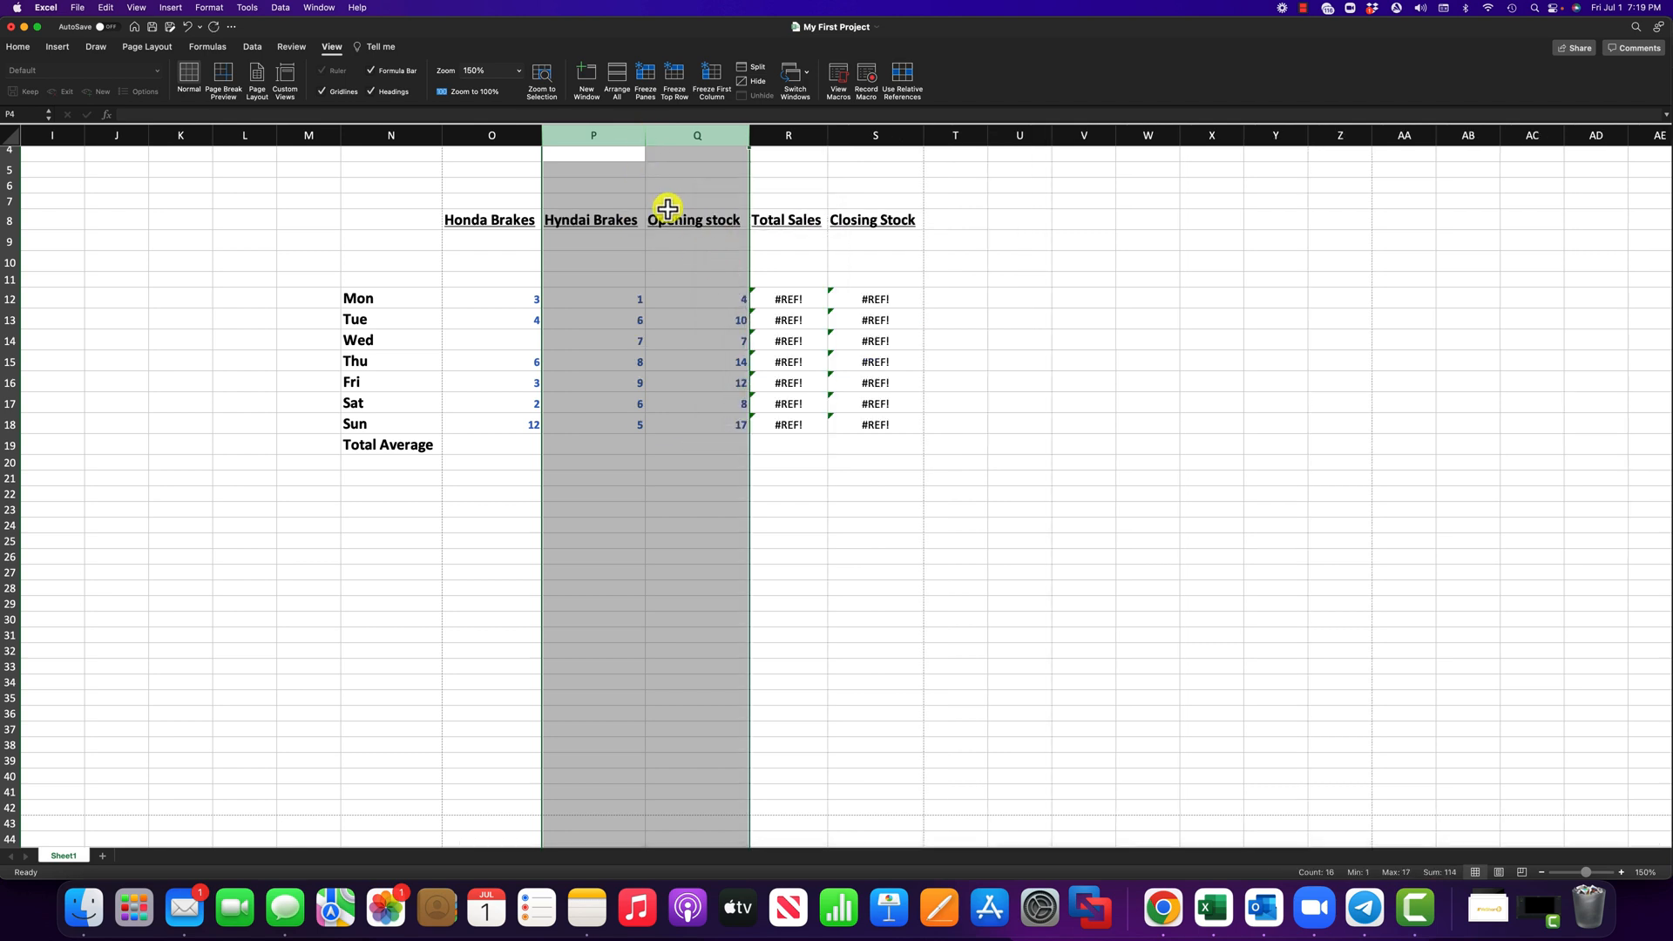
pyautogui.press('super+z')
# Step: Delete the Toyota Brakes cells for Monday to Thursday with the remaining cells shifted left, and undo the deletion
pyautogui.click(613, 299)
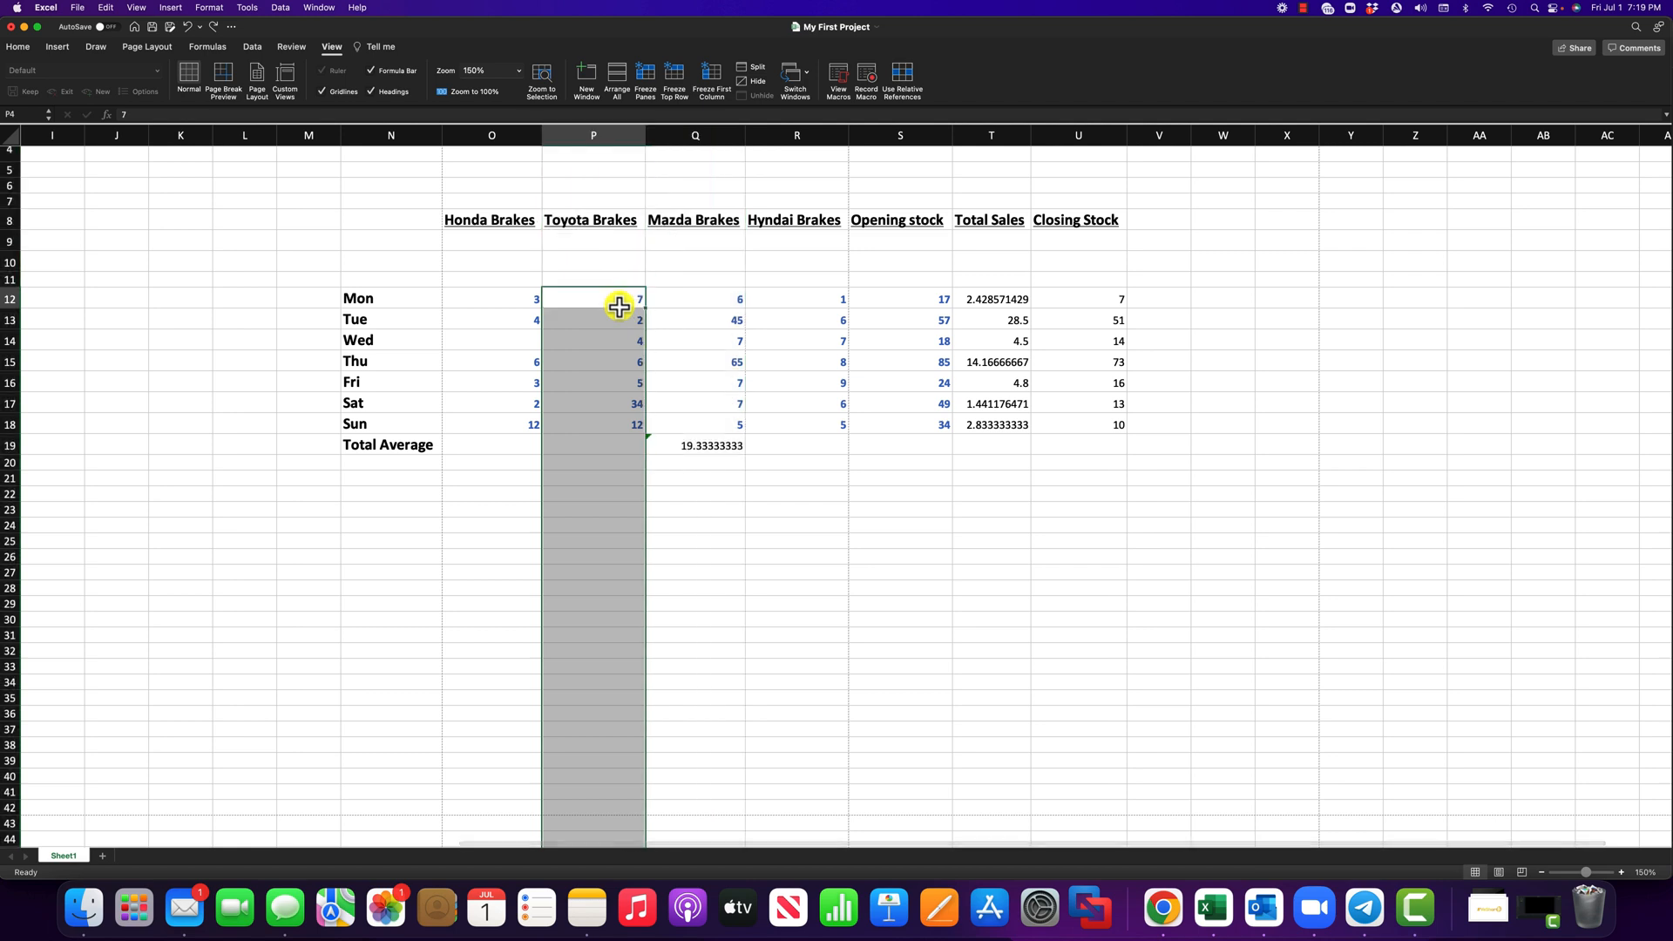
pyautogui.moveTo(613, 298); pyautogui.dragTo(611, 353)
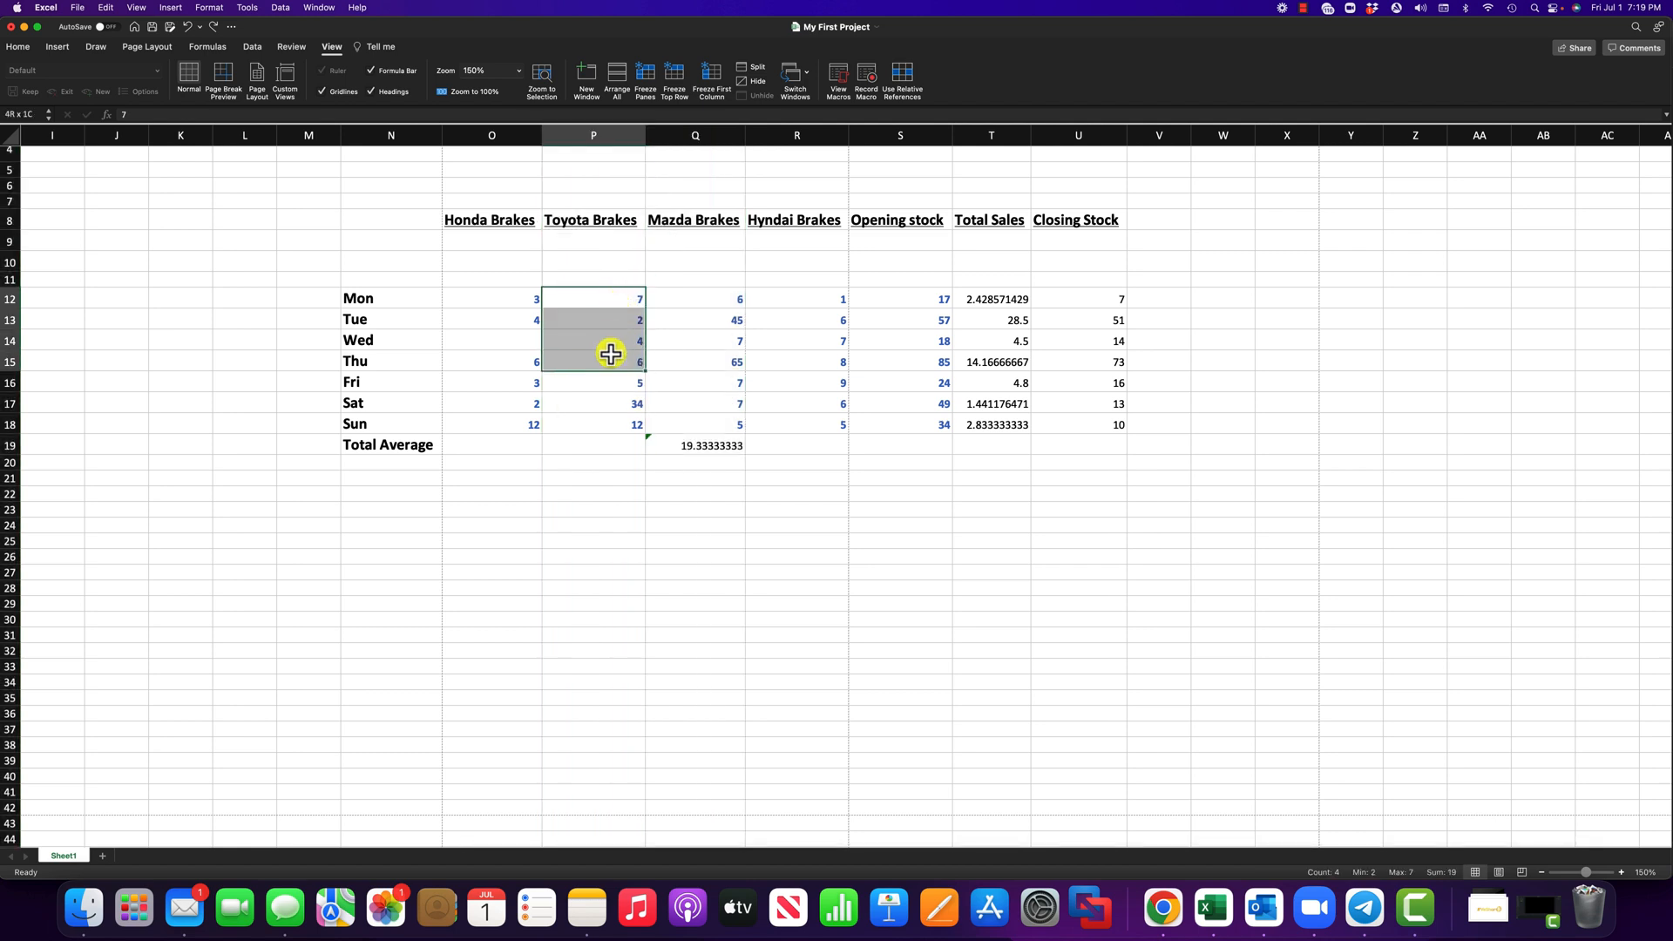
pyautogui.rightClick(614, 322)
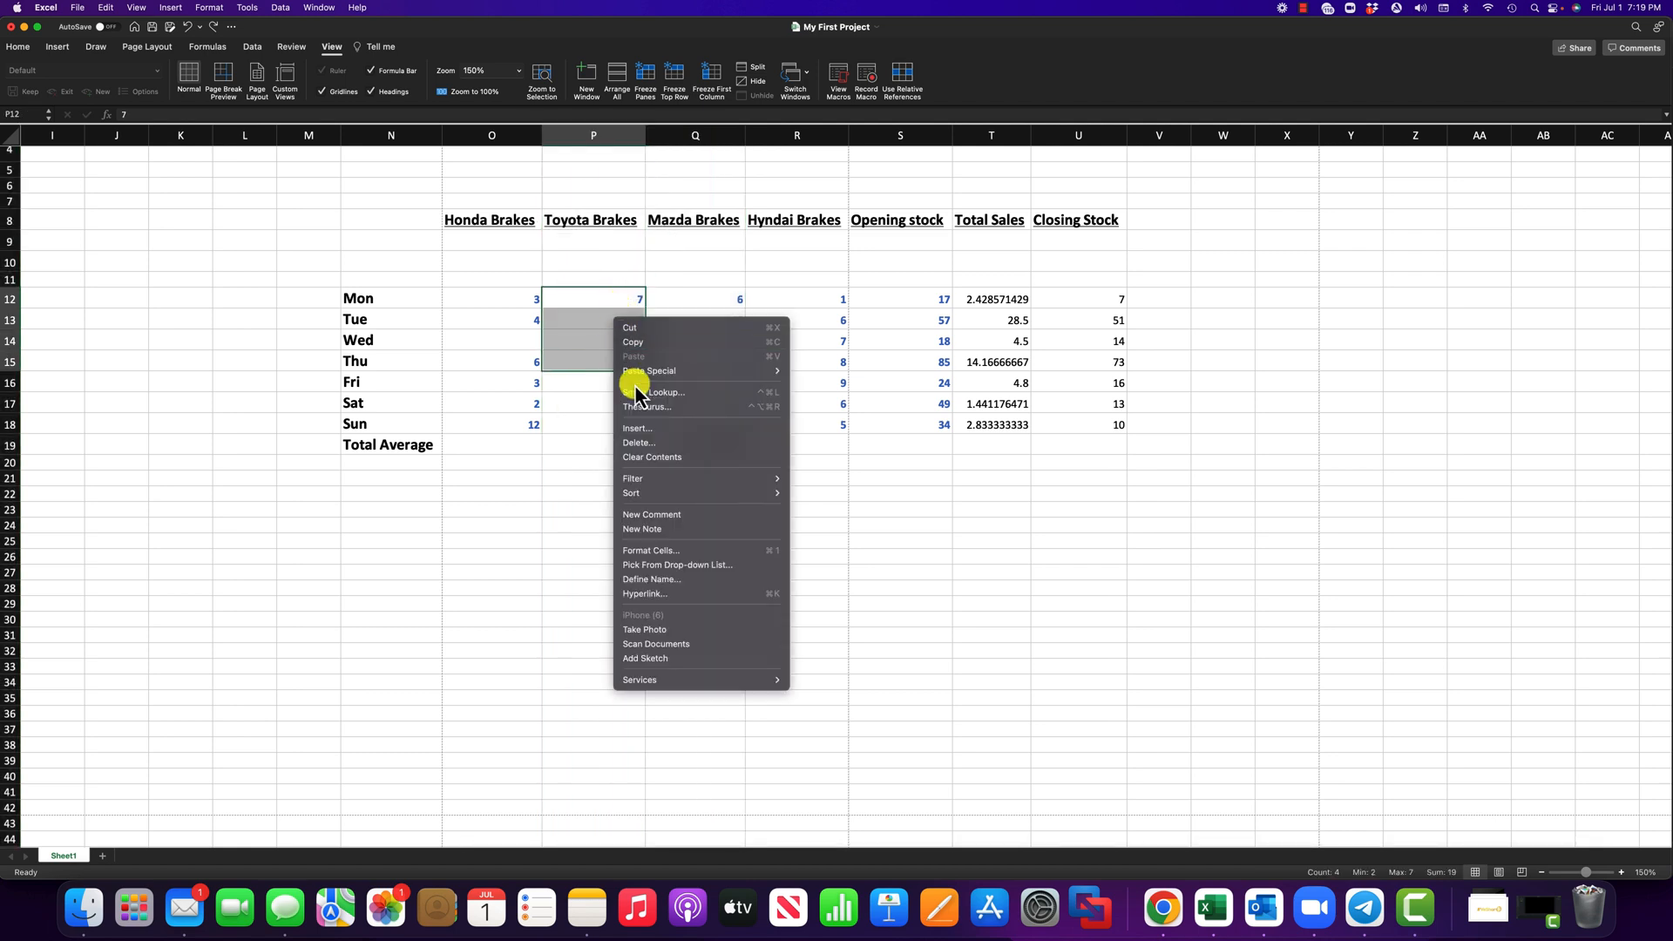
pyautogui.click(645, 444)
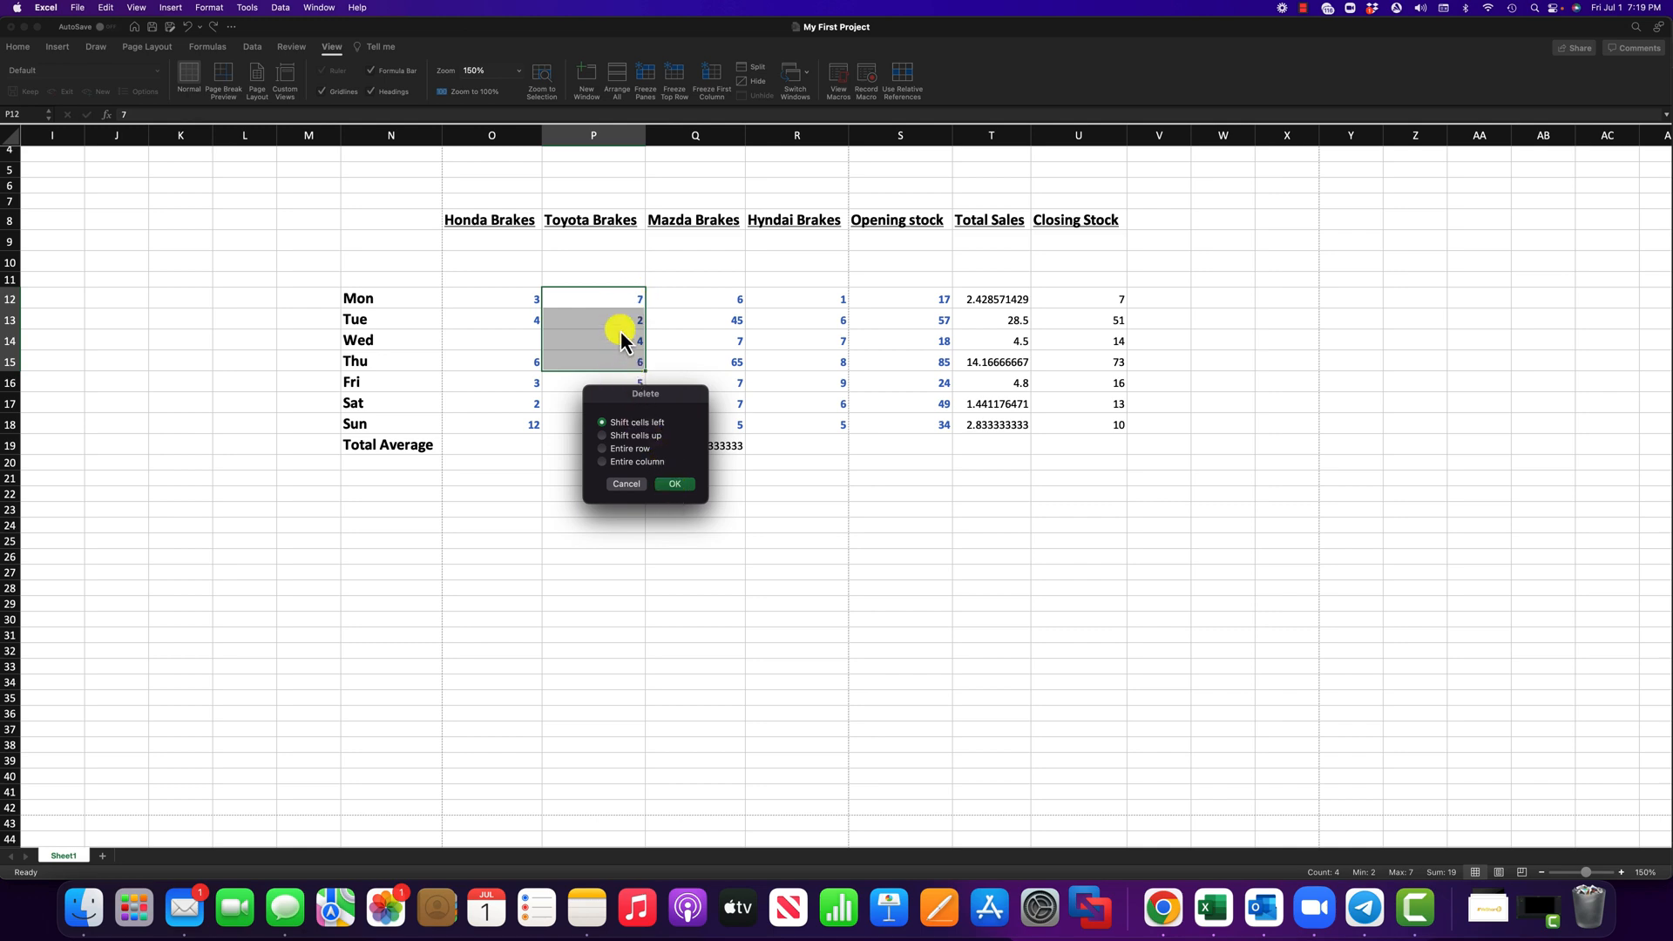
pyautogui.click(675, 483)
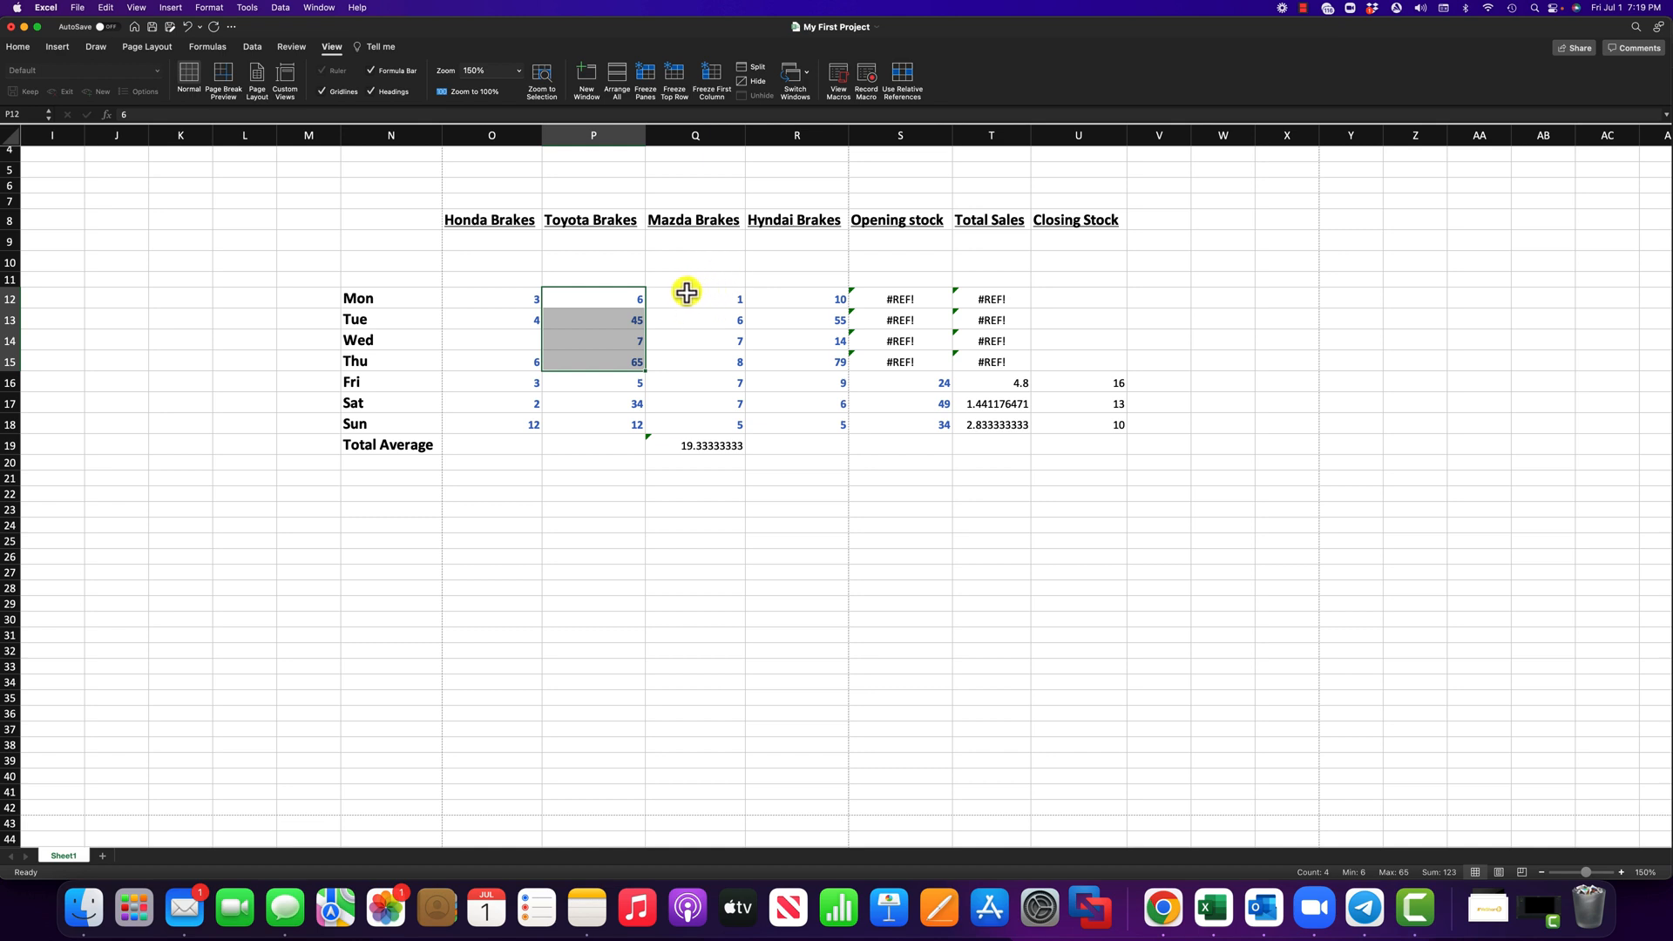
pyautogui.click(906, 304)
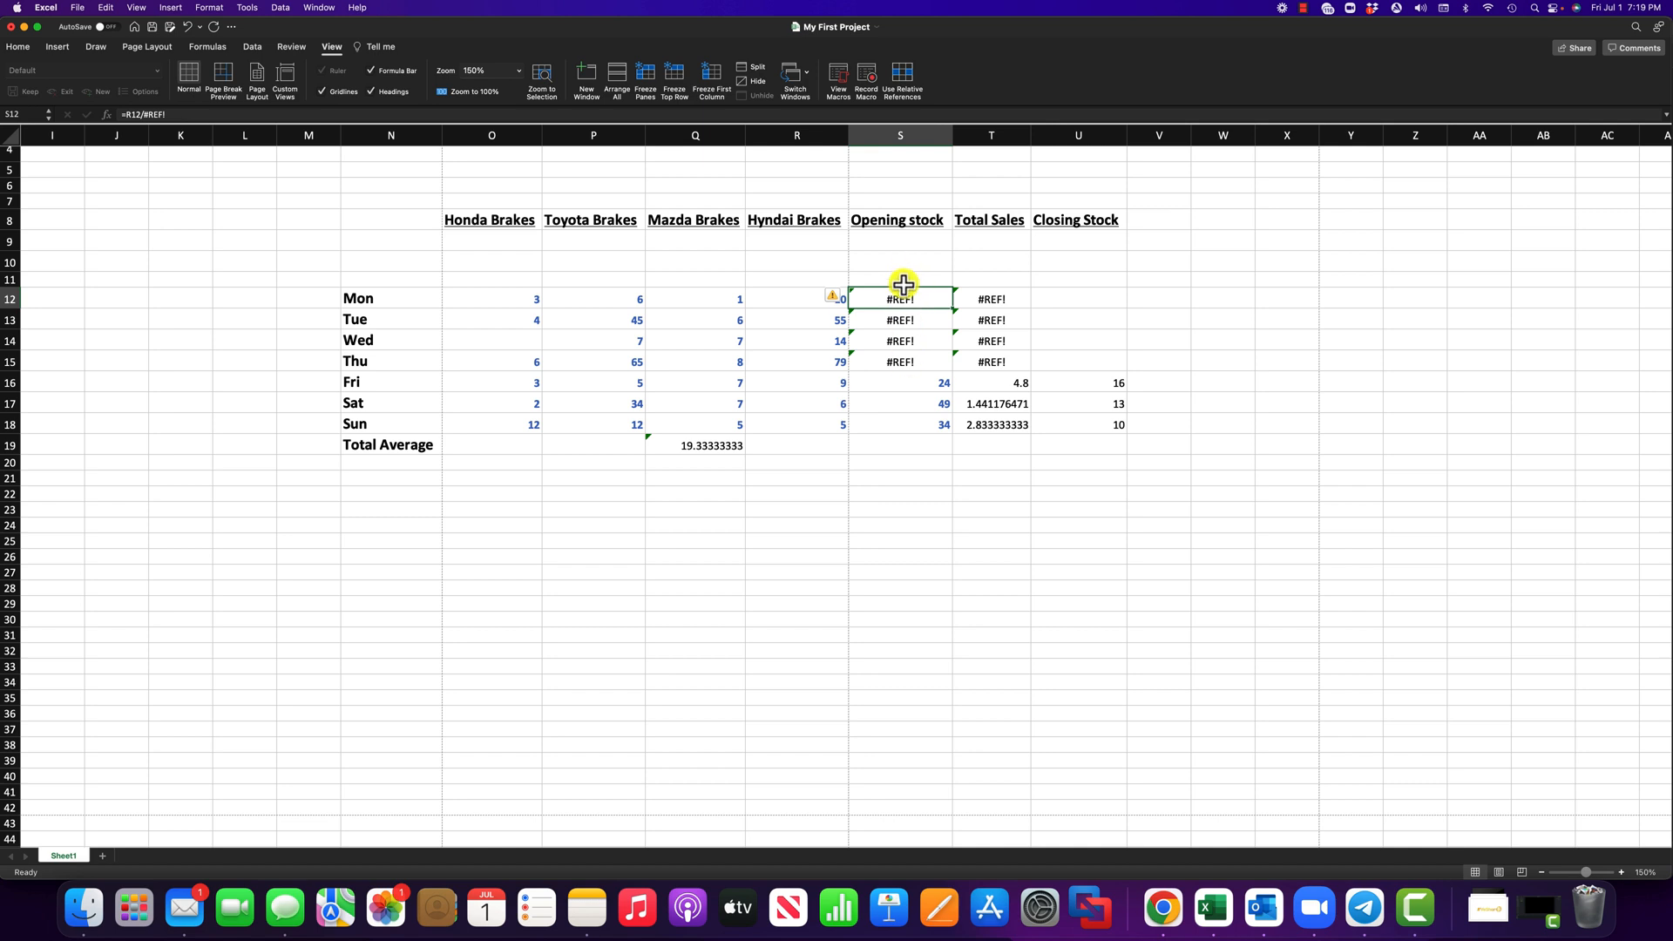
pyautogui.press('super+z')
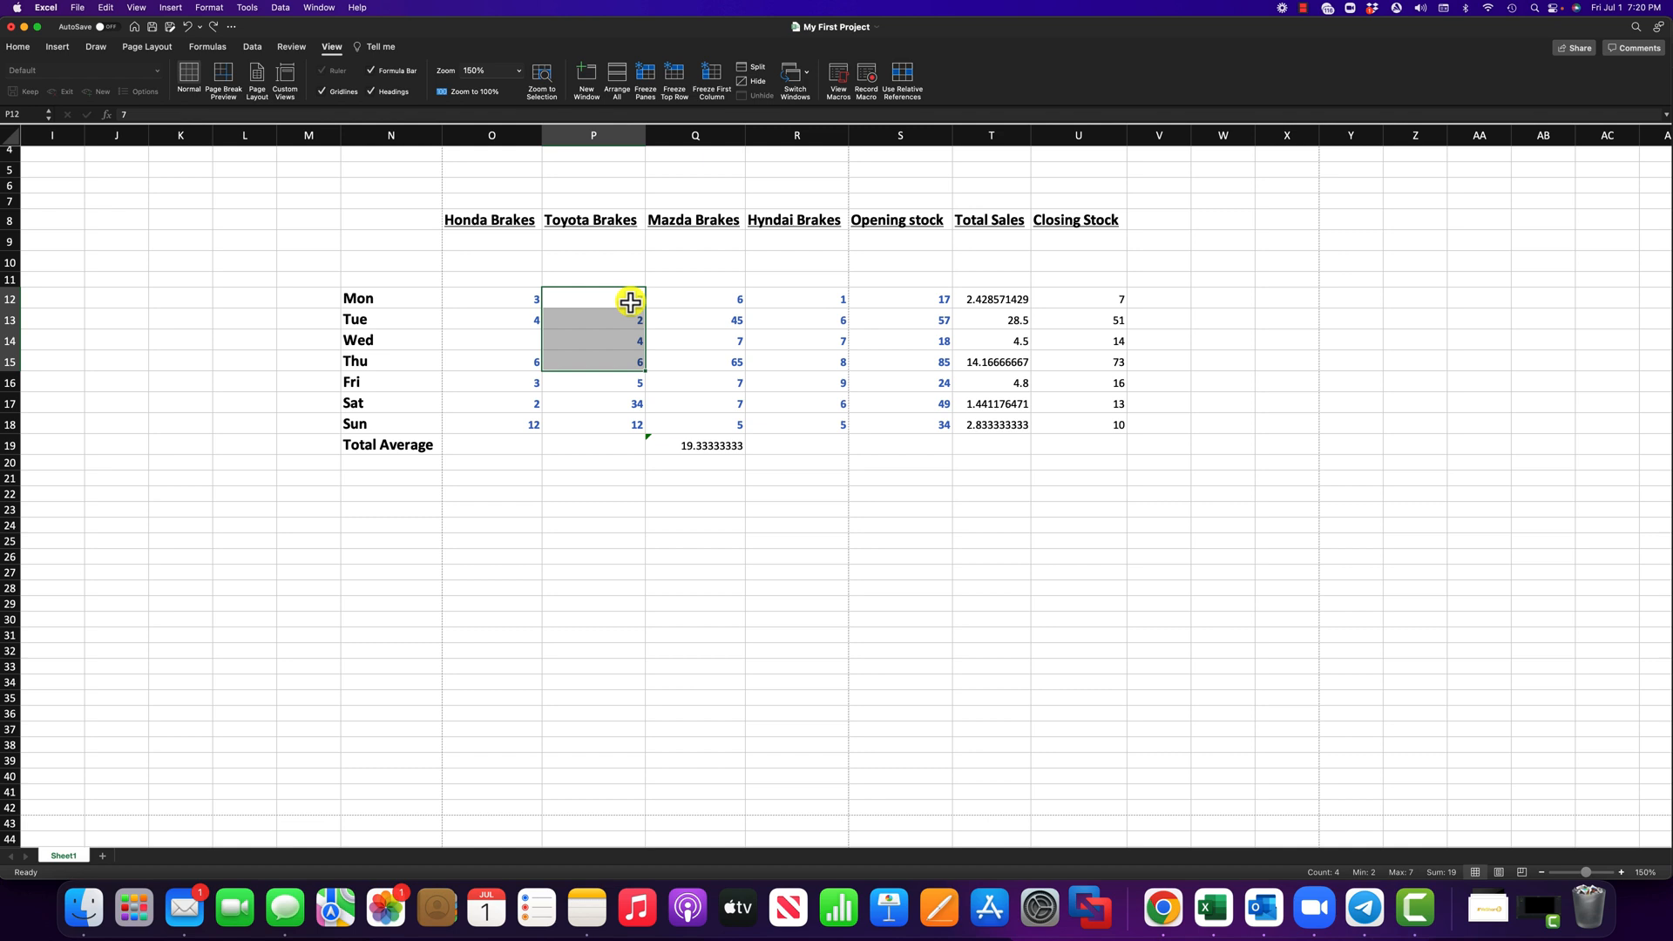
# Step: Insert a blank cell at Monday's Toyota Brakes position, shifting the existing cells right, and enter 1 in it
pyautogui.click(534, 298)
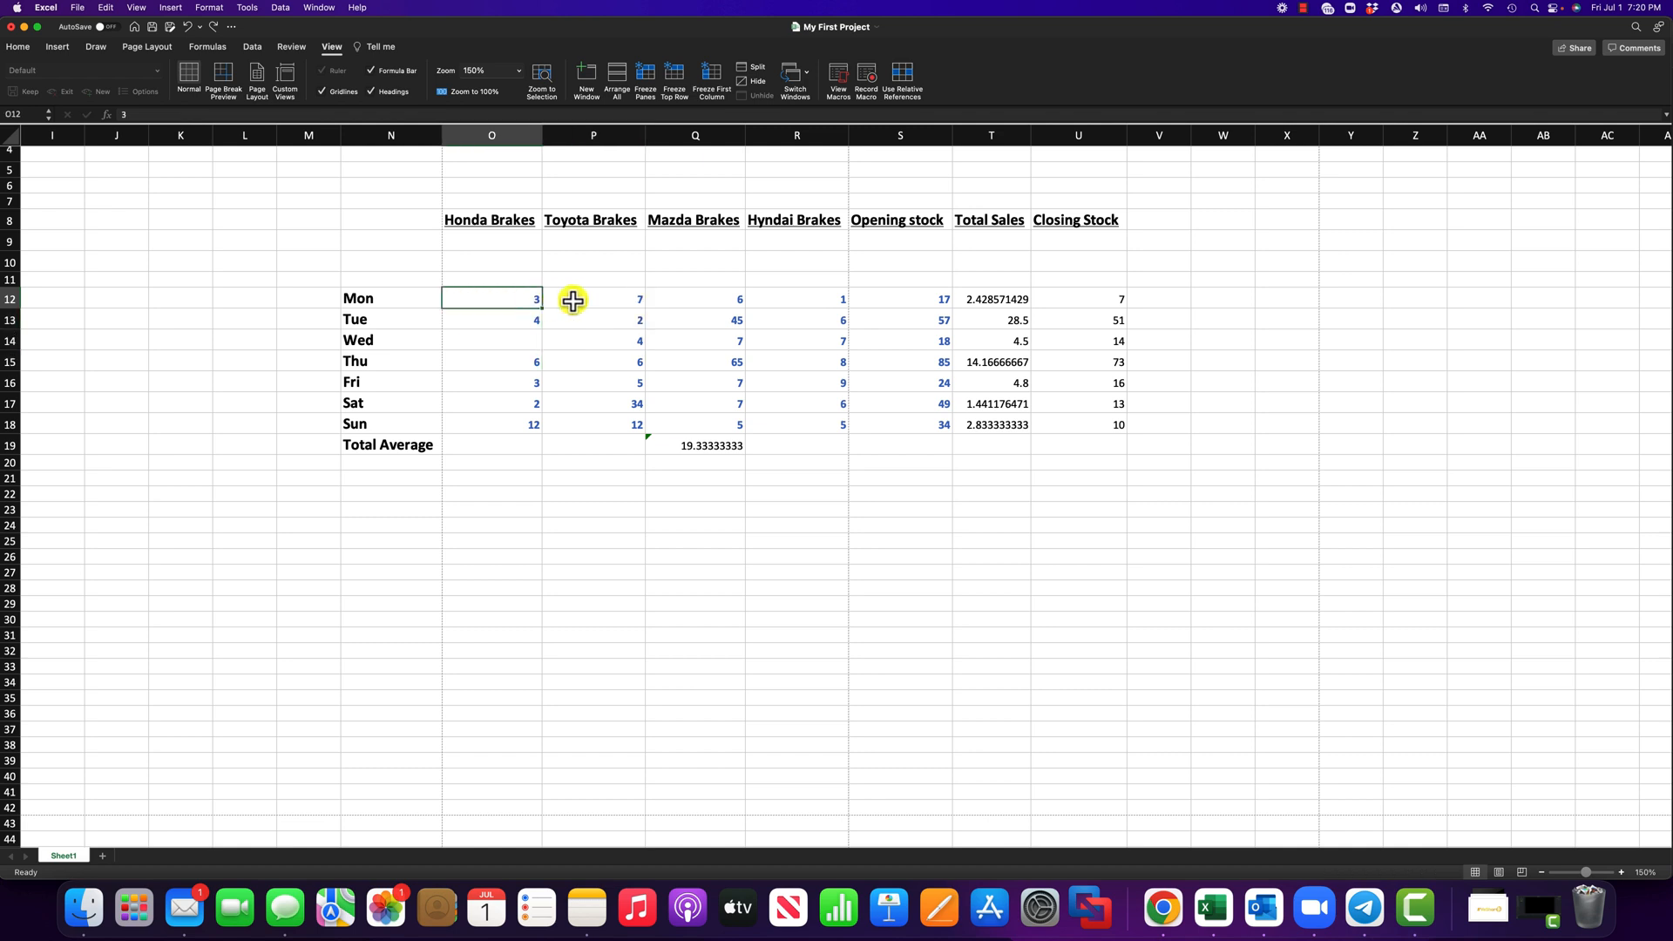
pyautogui.click(573, 301)
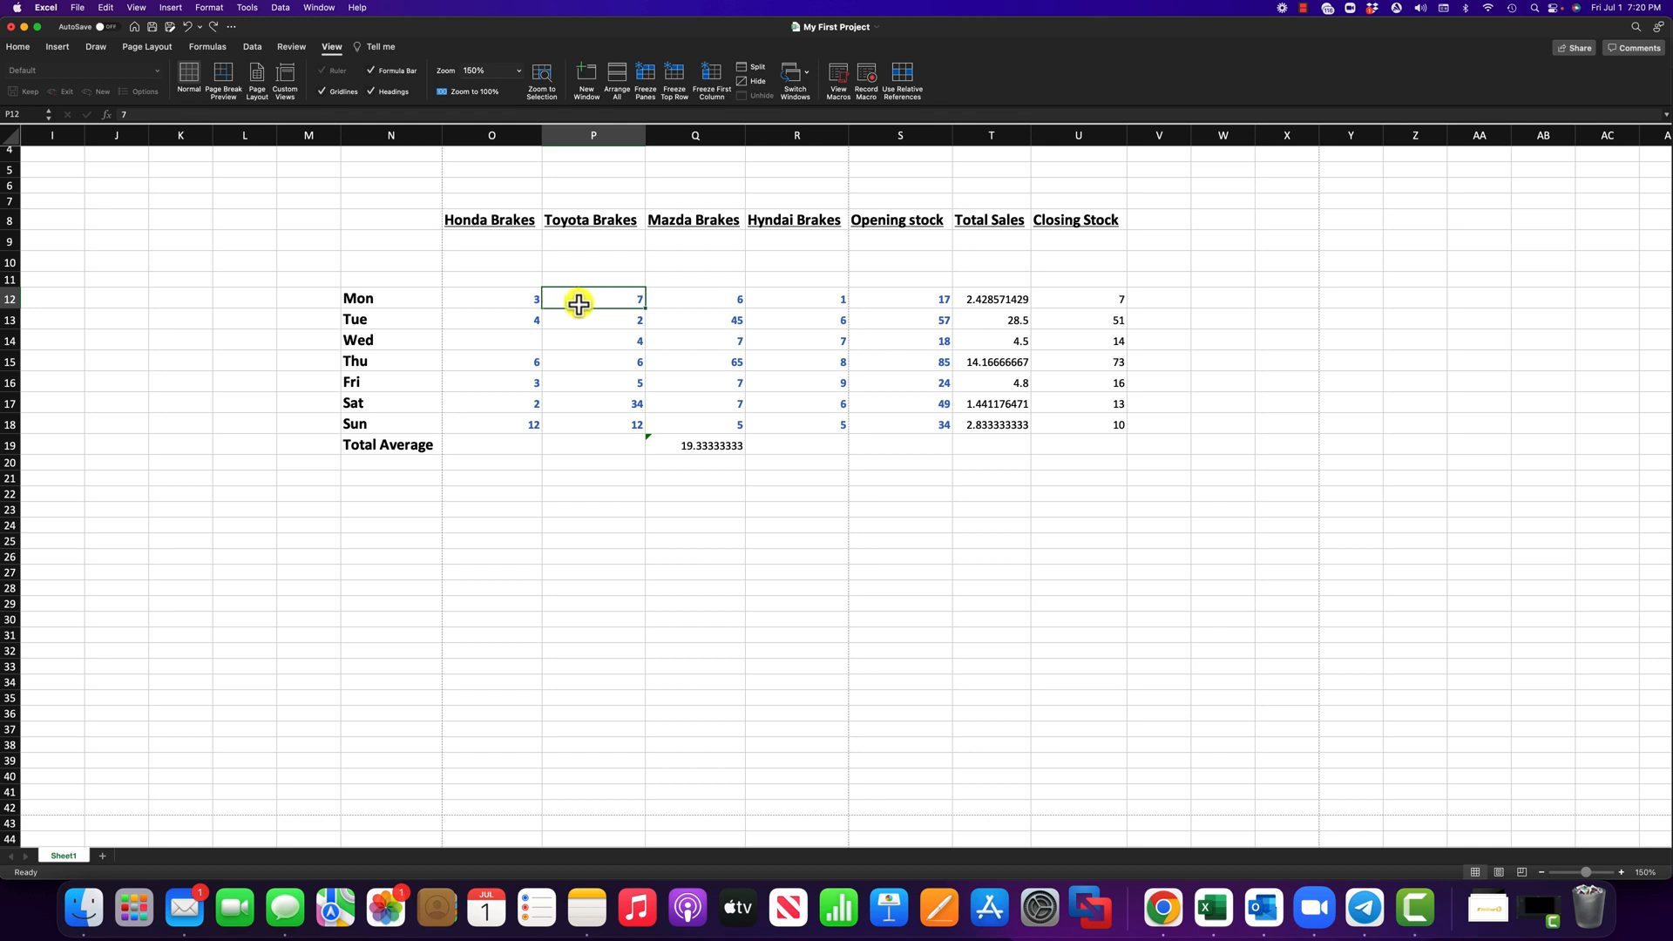
pyautogui.rightClick(579, 303)
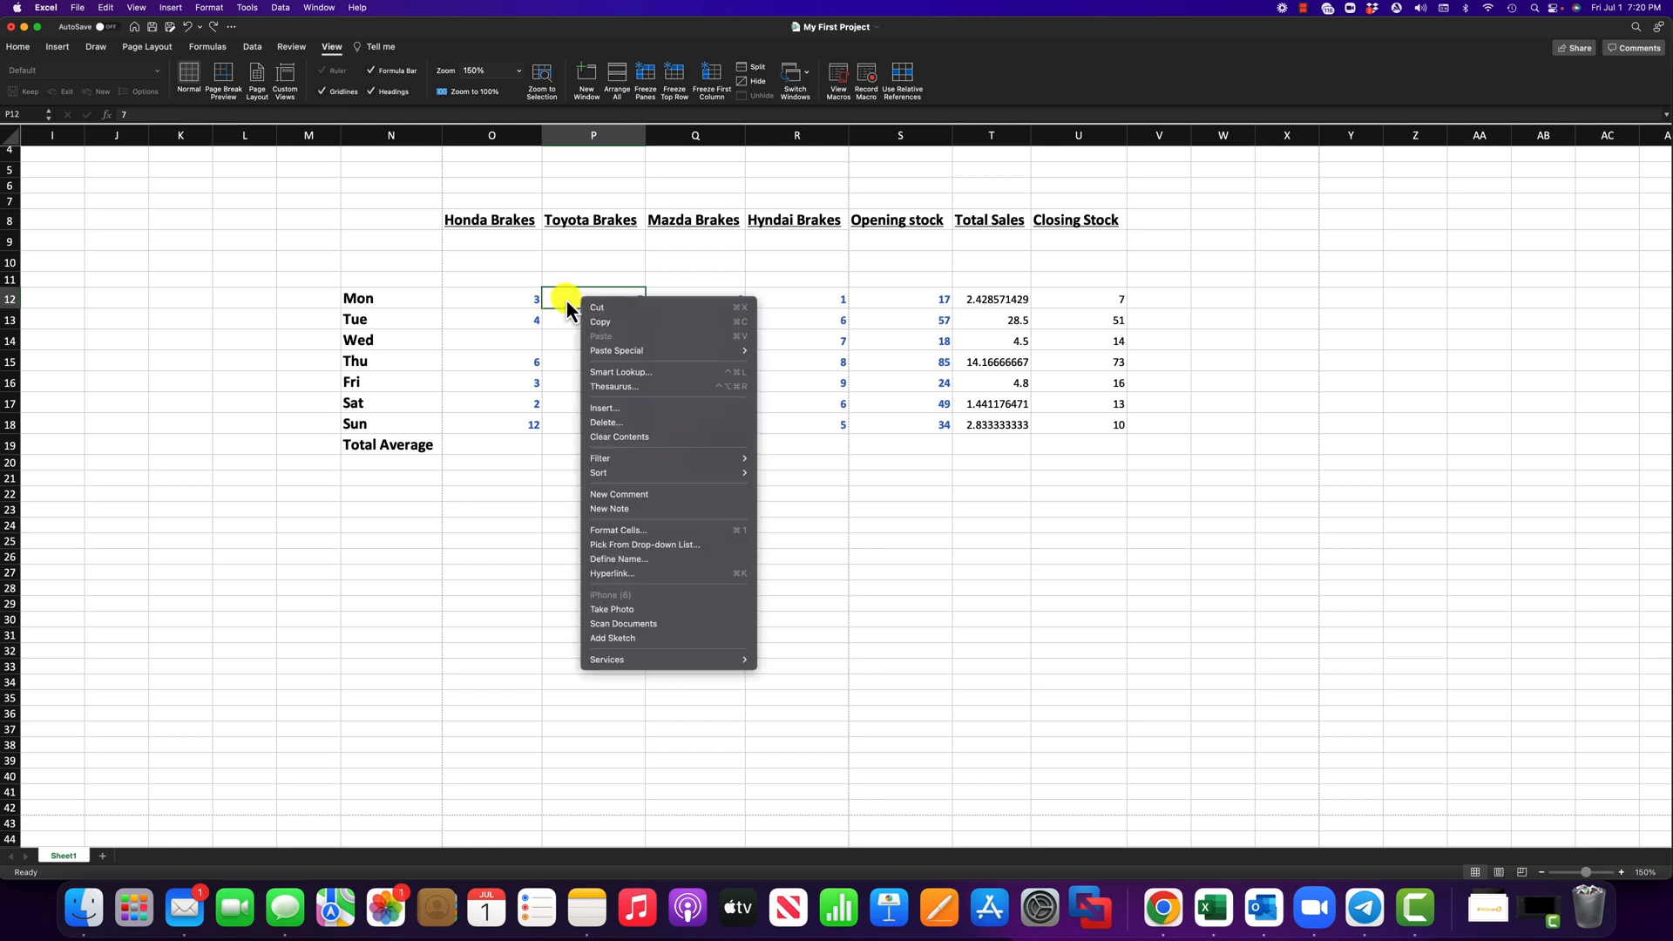
pyautogui.click(566, 299)
pyautogui.rightClick(588, 300)
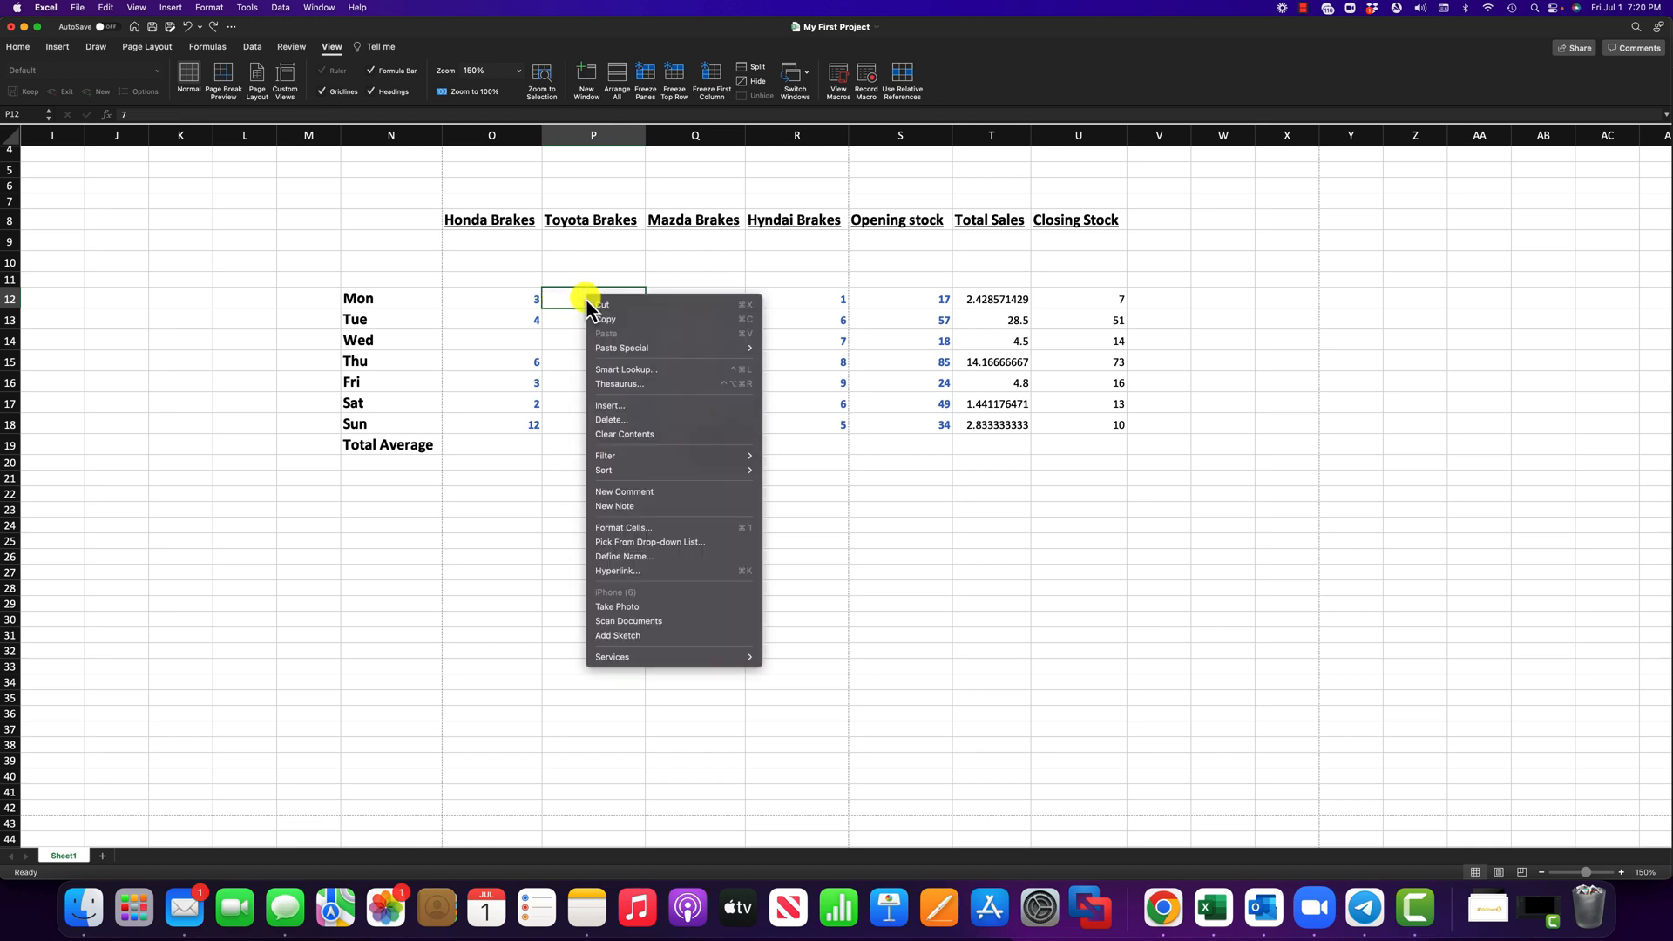
pyautogui.click(631, 403)
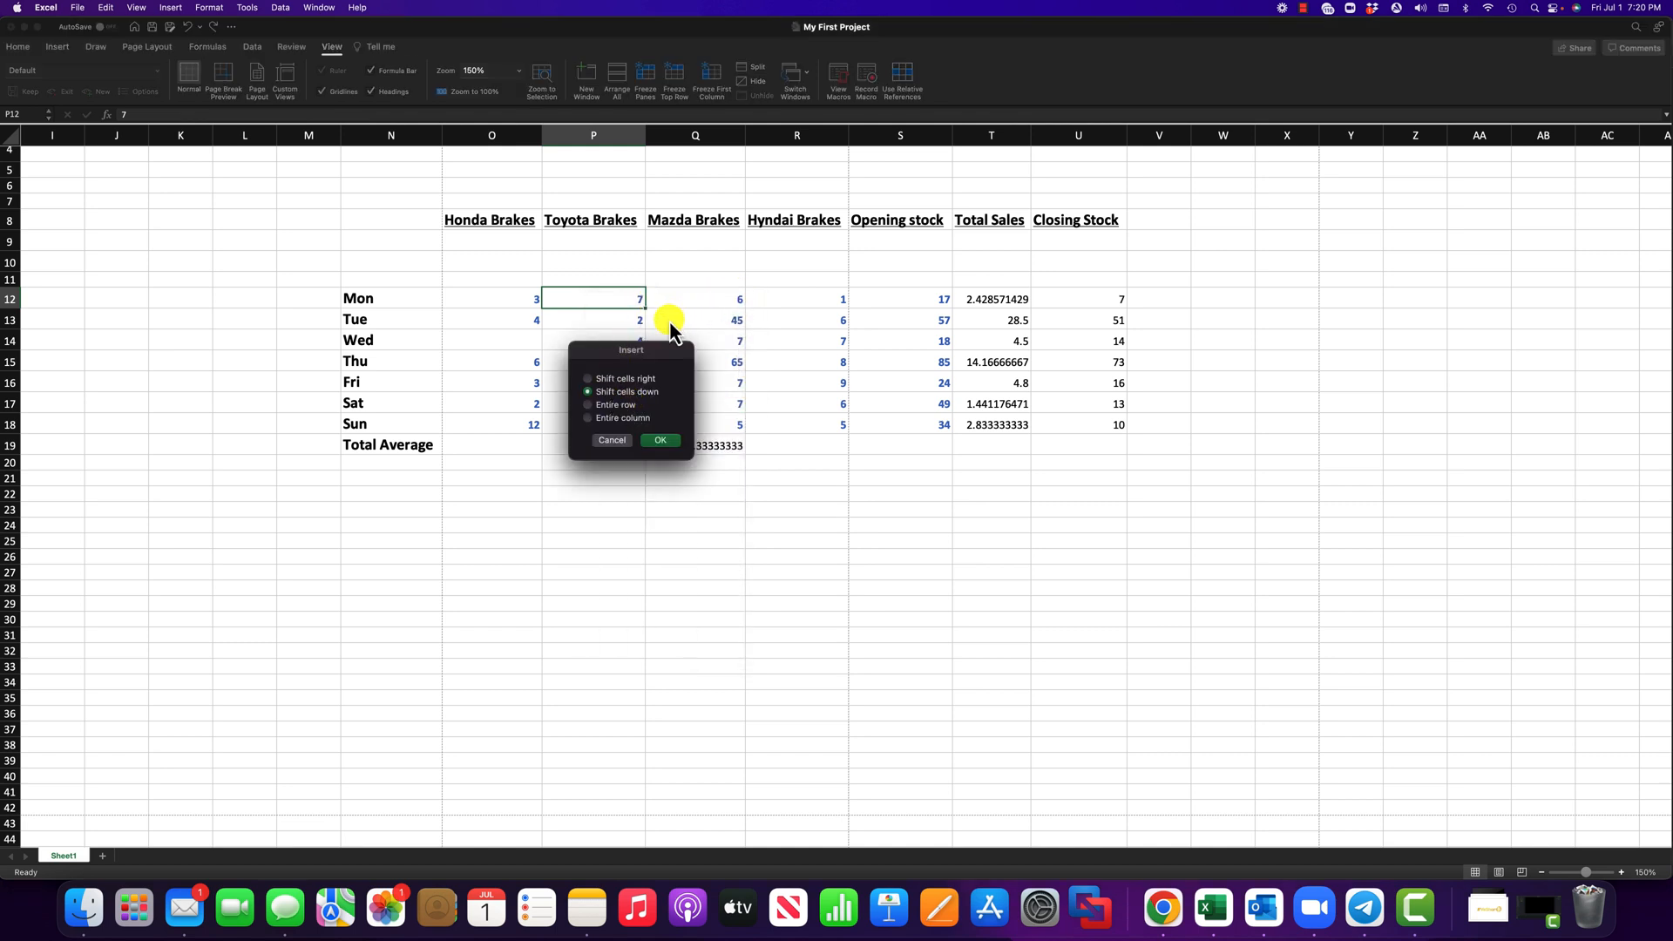
pyautogui.click(585, 379)
pyautogui.click(662, 441)
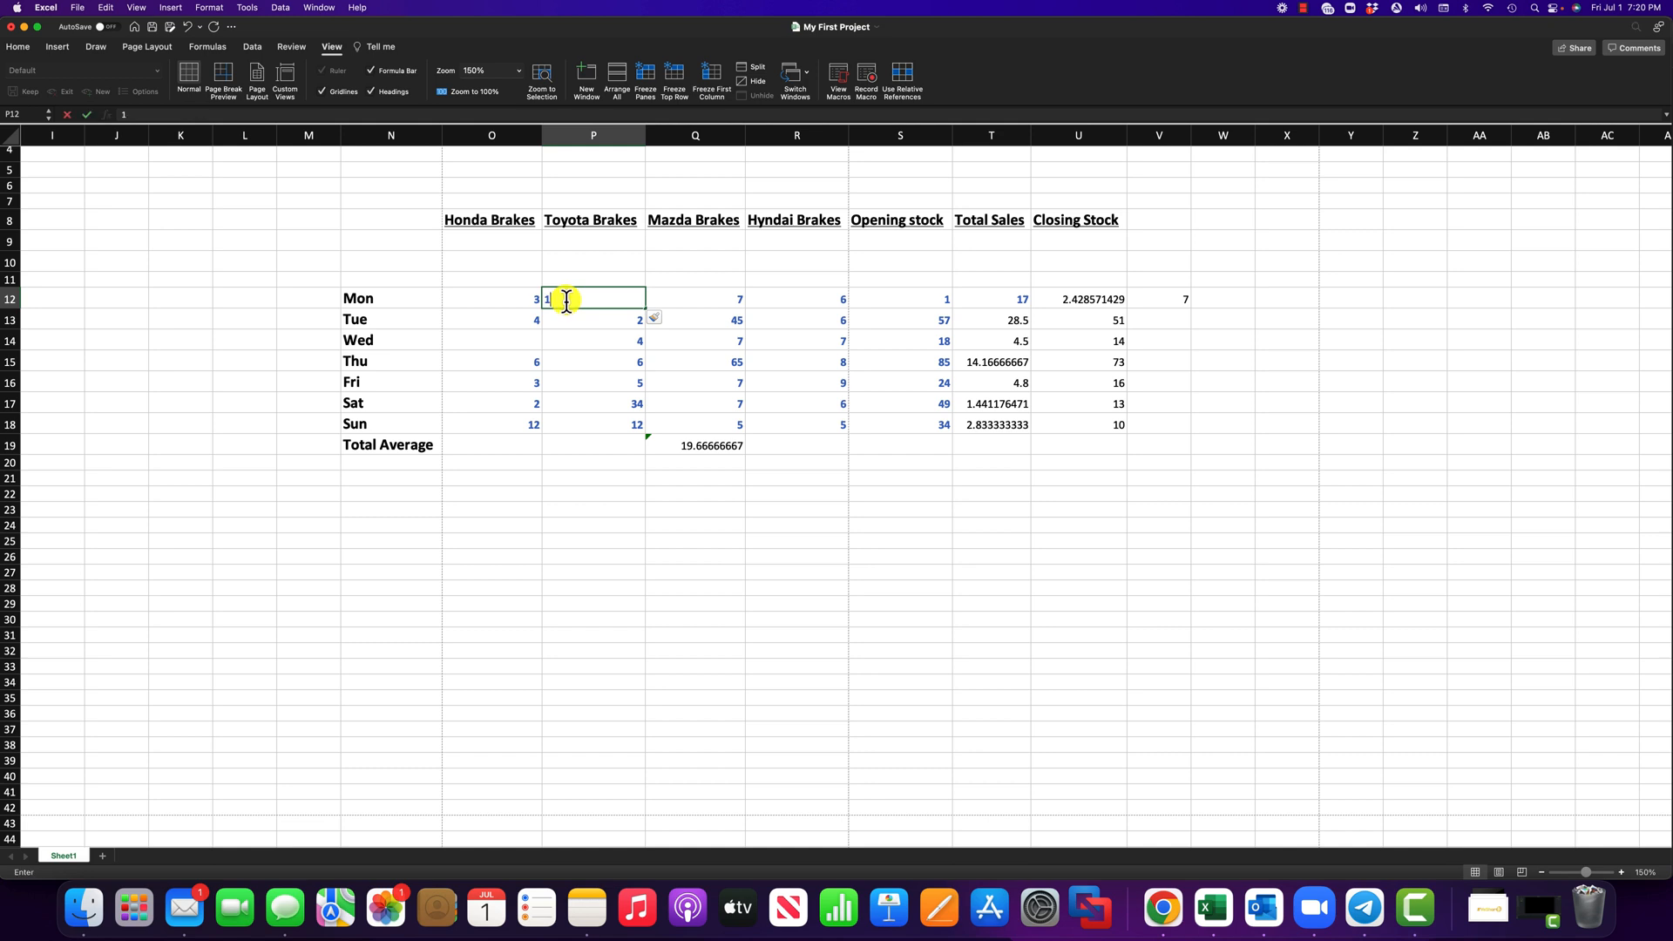
pyautogui.write('1')
pyautogui.press('Return')
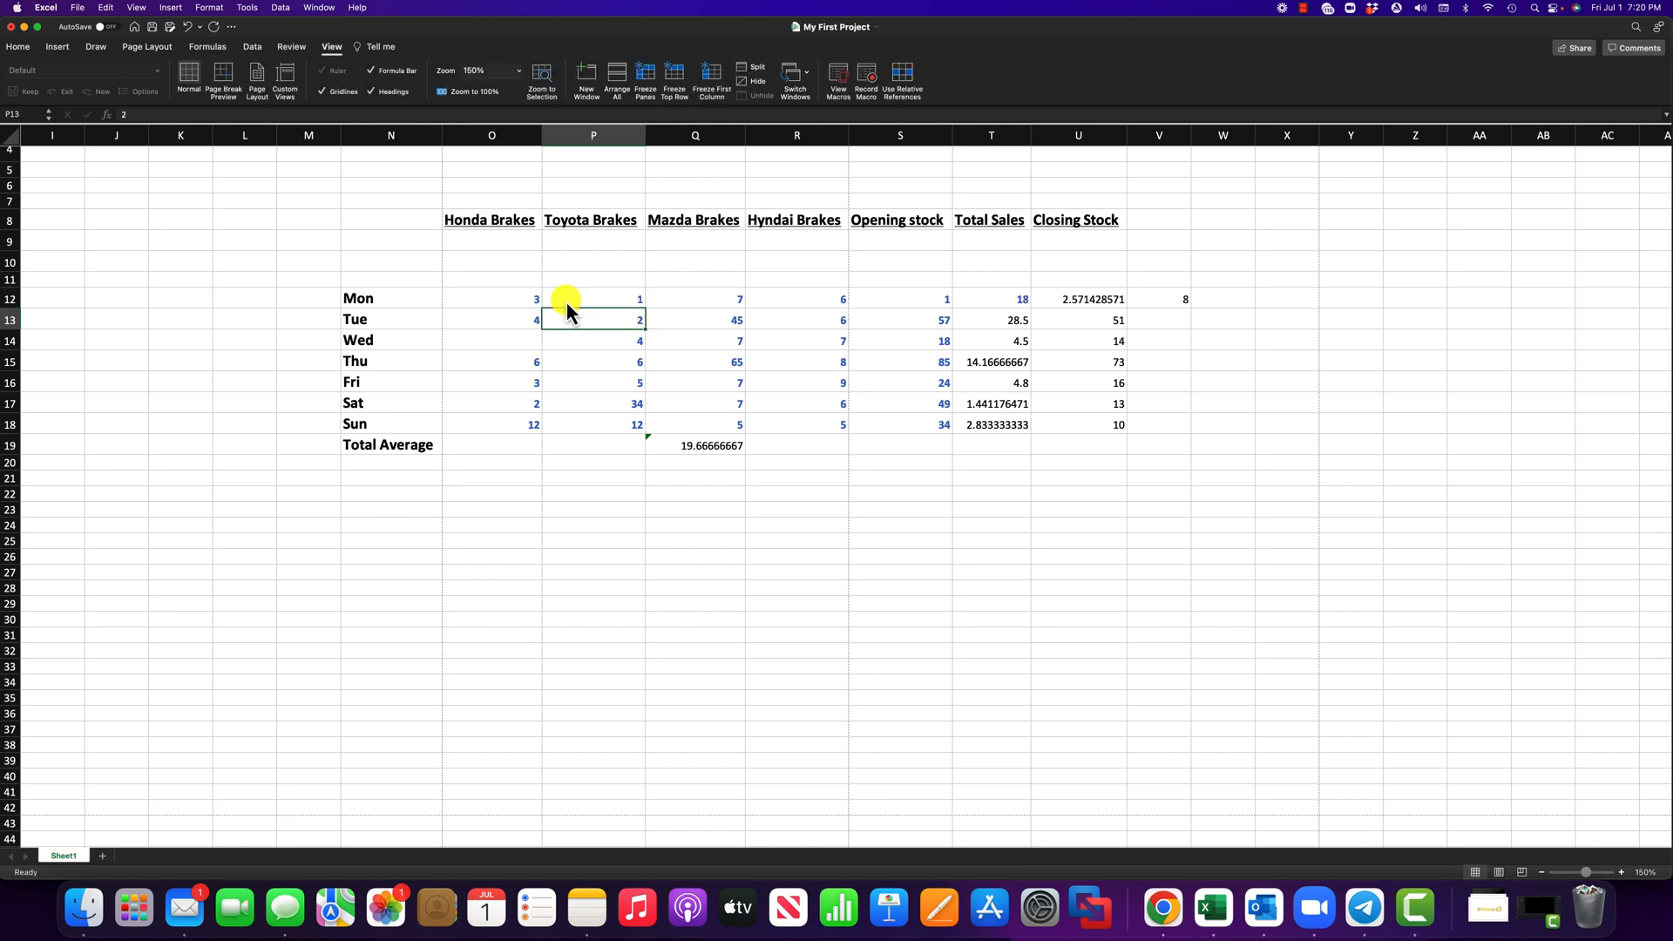
# Step: Undo the entry of 1 and the cell insertion at Monday's Toyota Brakes position
pyautogui.press('super+z')
pyautogui.press('super+z')
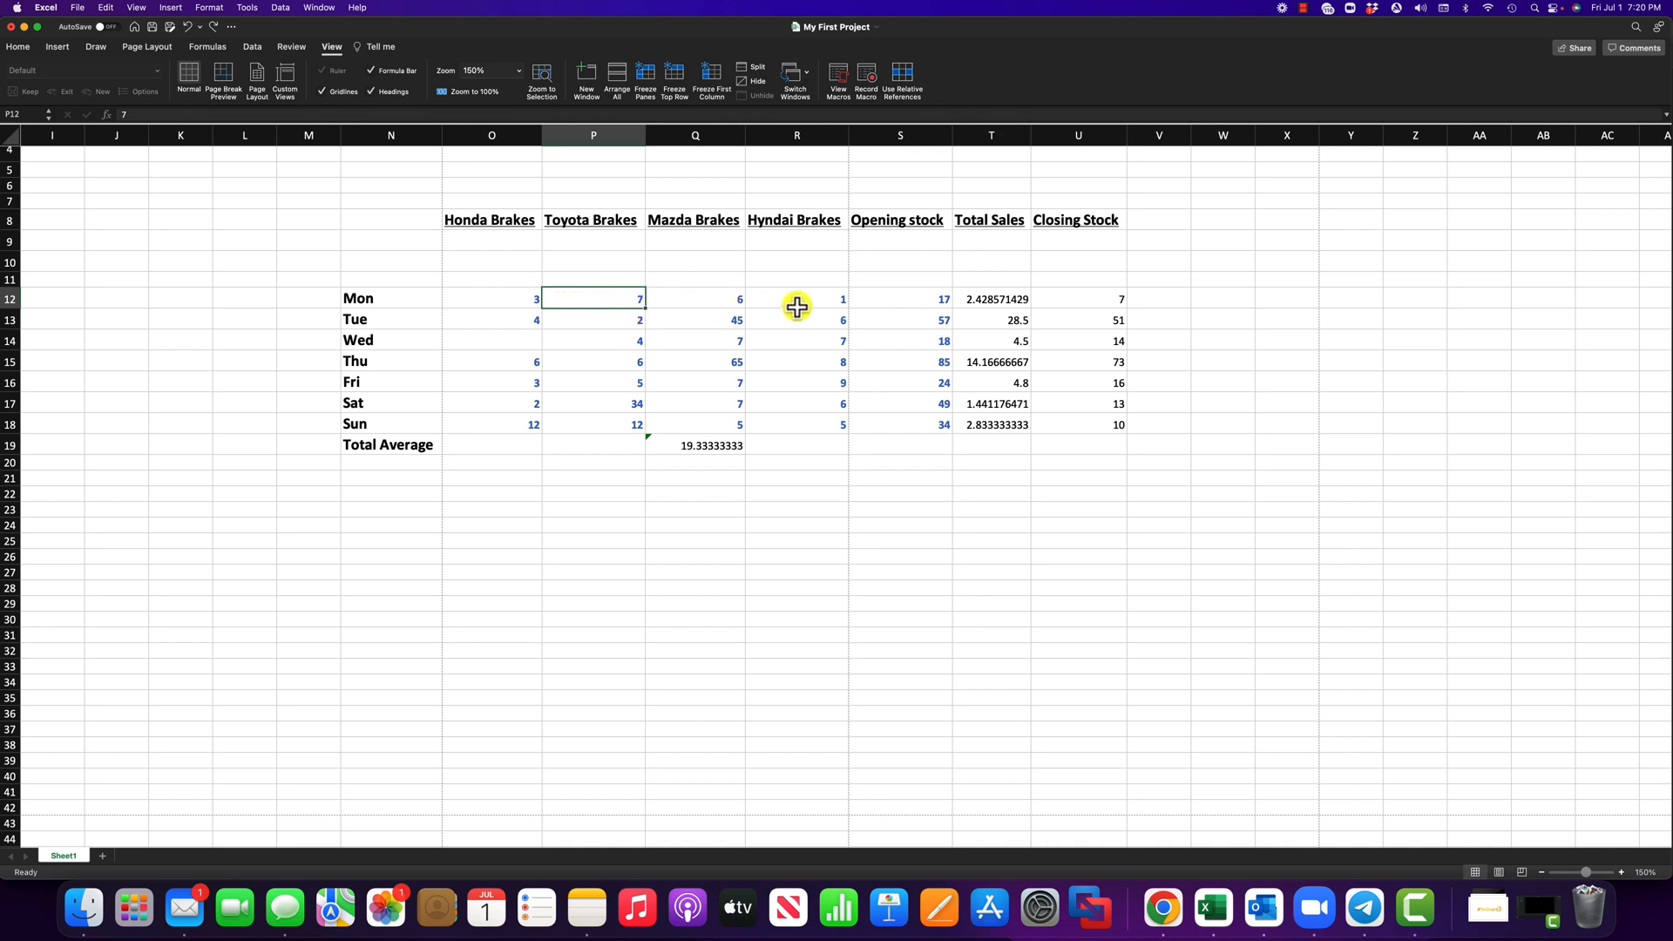
pyautogui.click(588, 278)
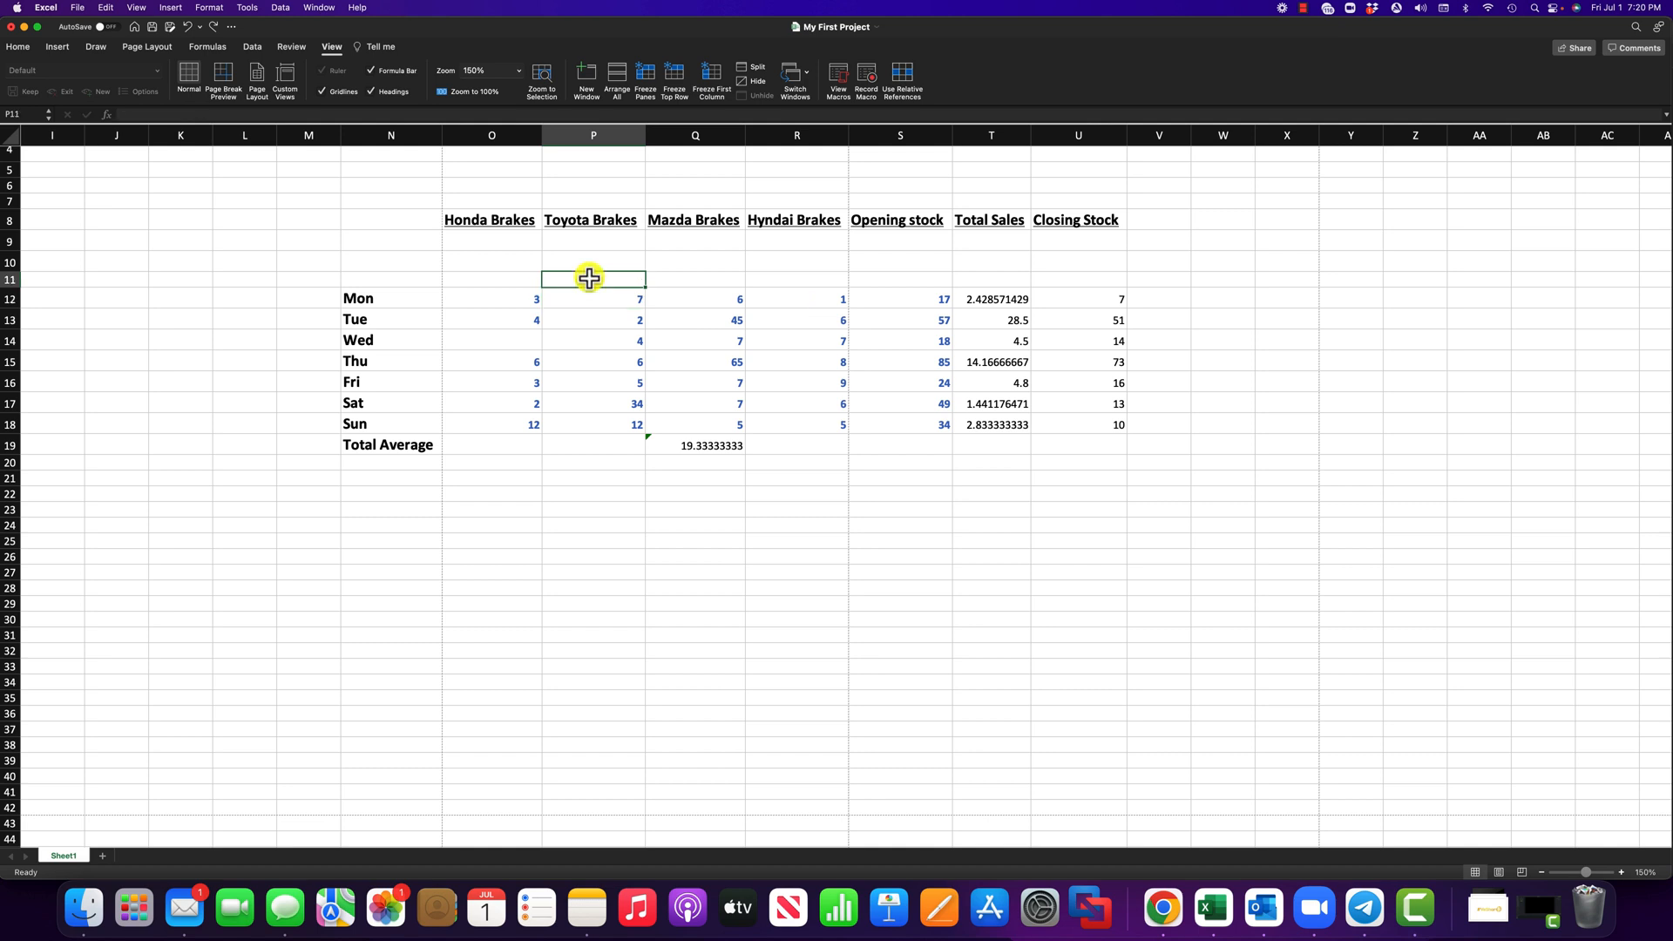
# Step: Insert blank cells over the Honda Brakes values for Monday to Sunday with the existing cells shifted down, and undo the insertion
pyautogui.moveTo(527, 299); pyautogui.dragTo(525, 425)
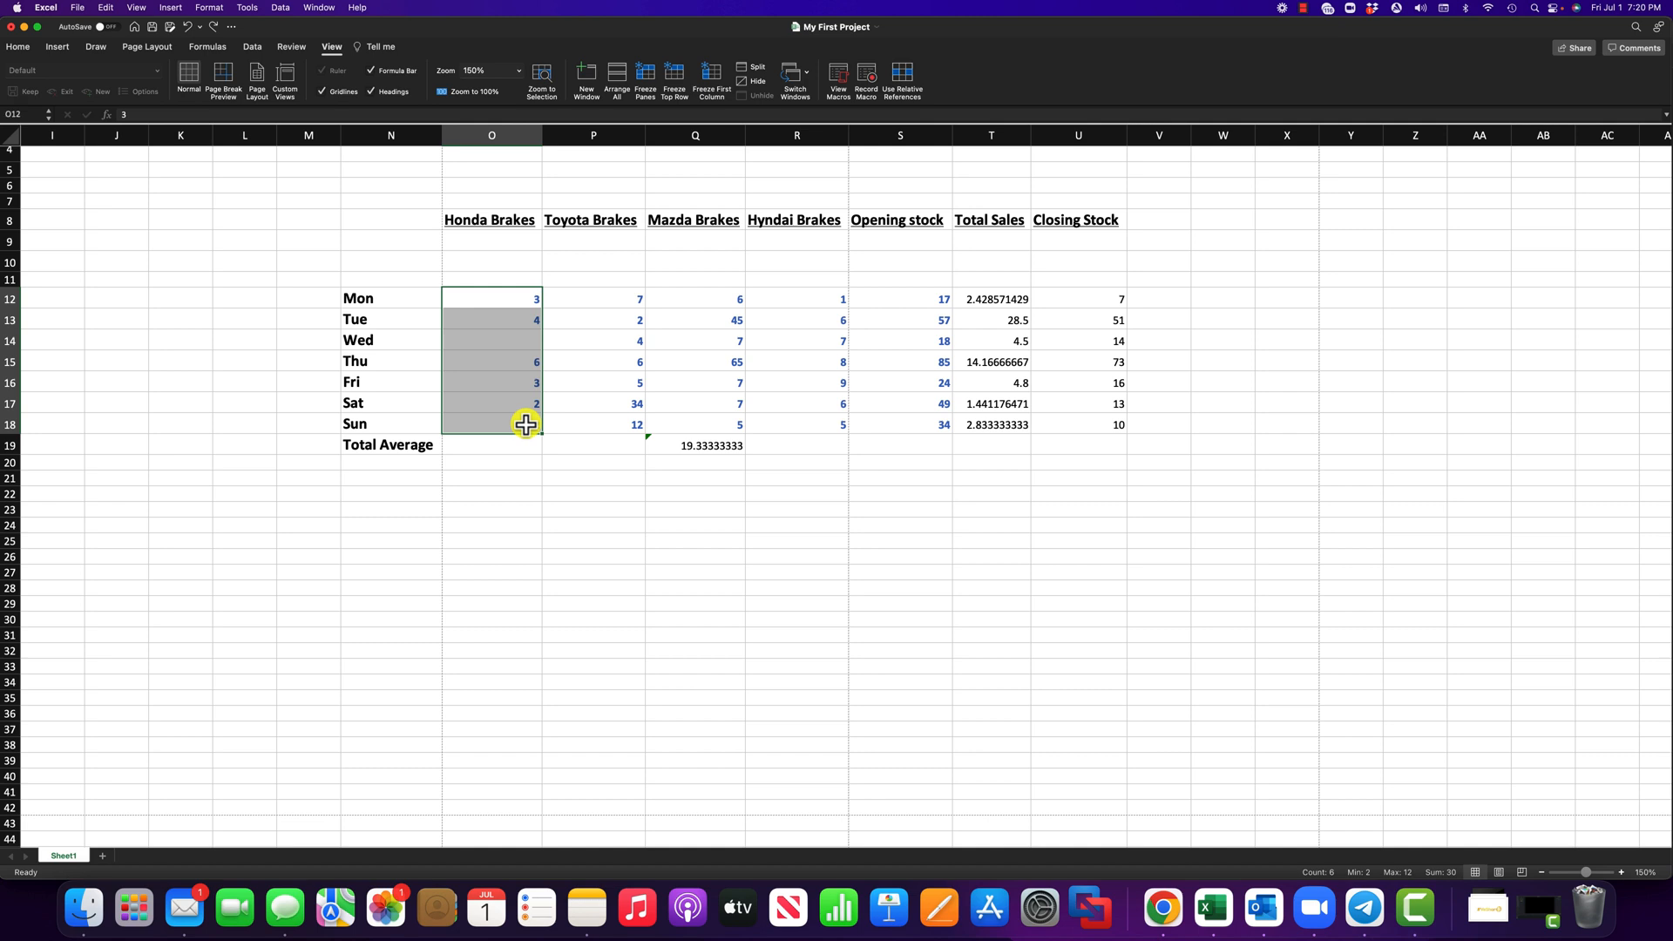
pyautogui.rightClick(502, 333)
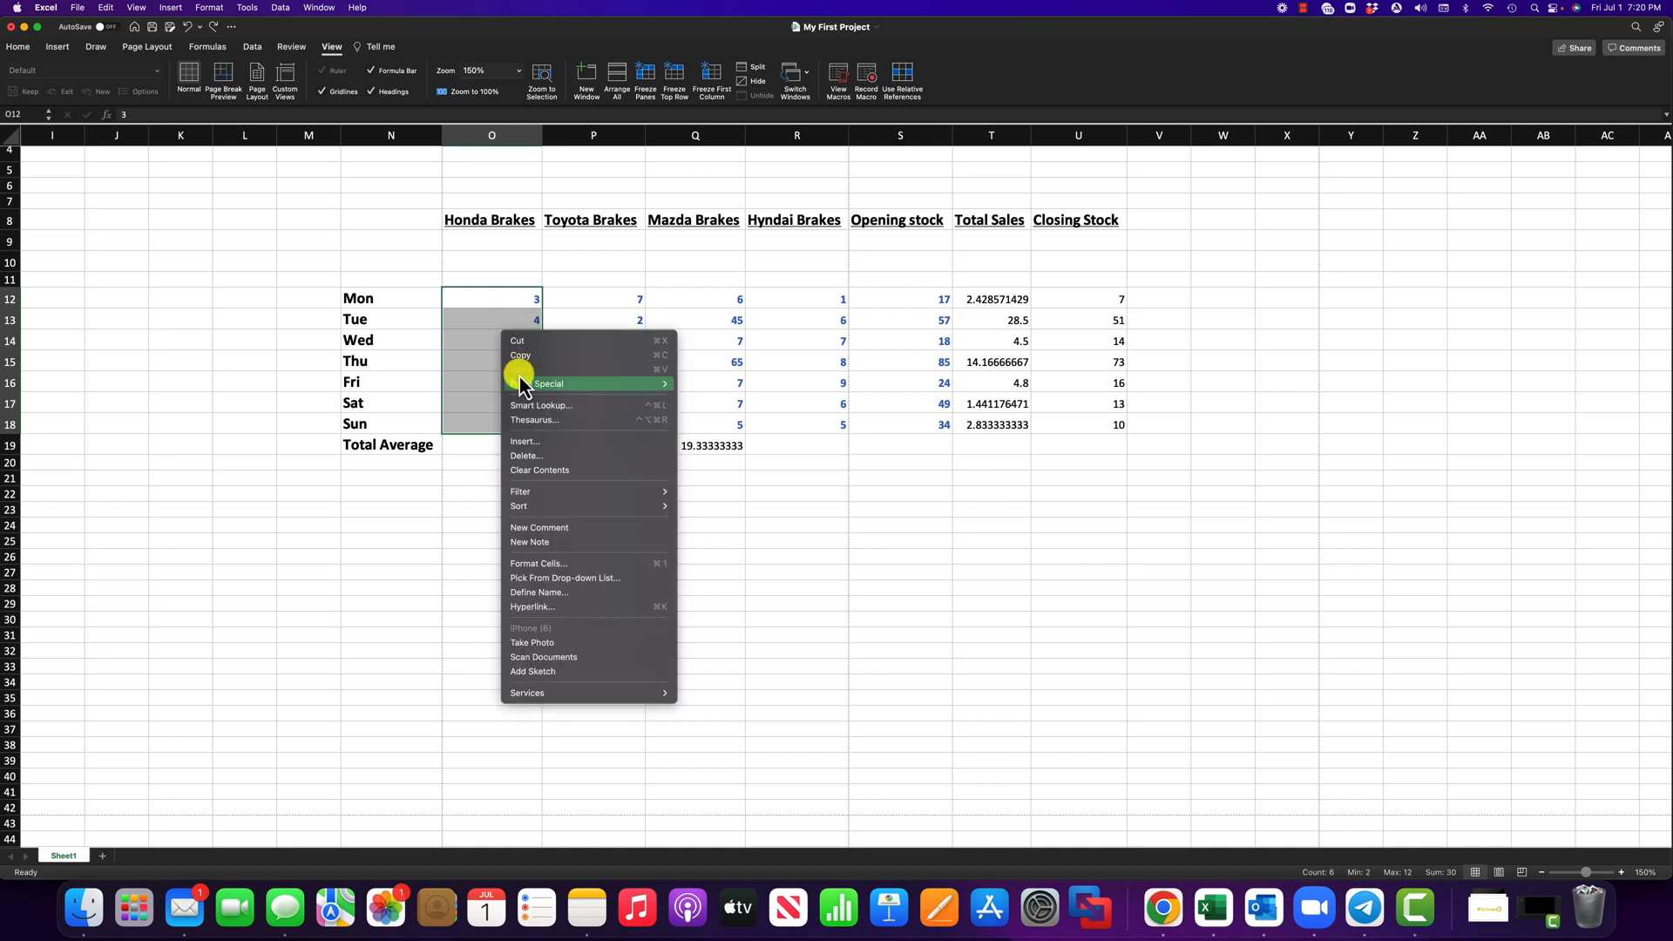
pyautogui.click(526, 441)
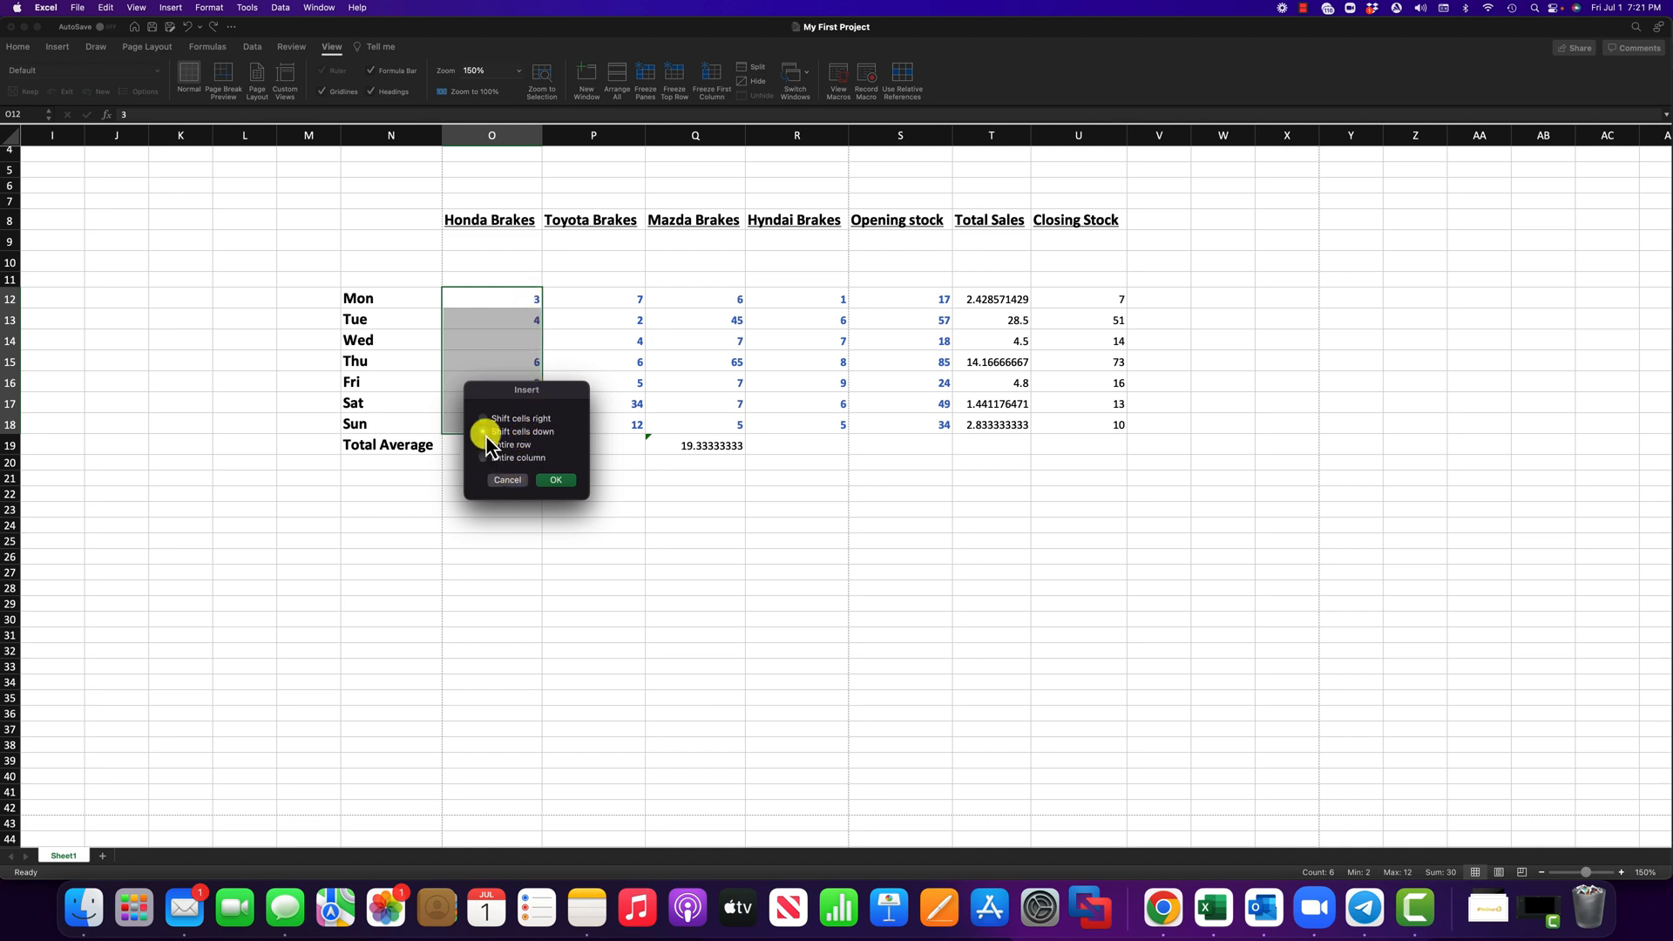
pyautogui.click(555, 480)
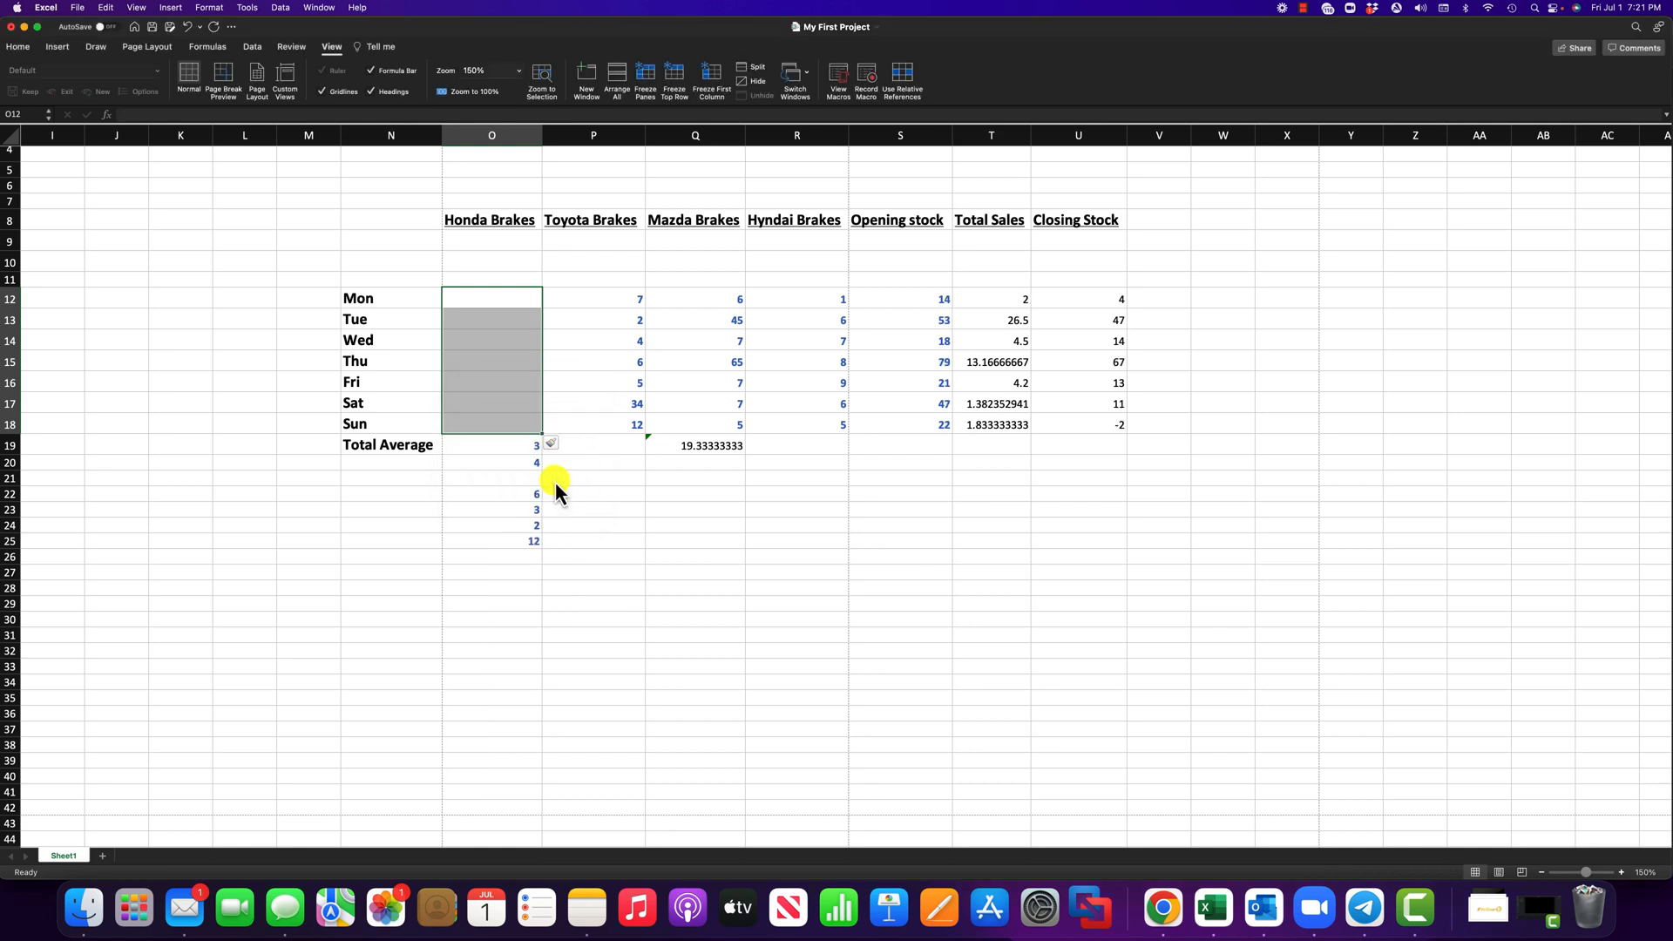
pyautogui.click(506, 460)
pyautogui.press('super+z')
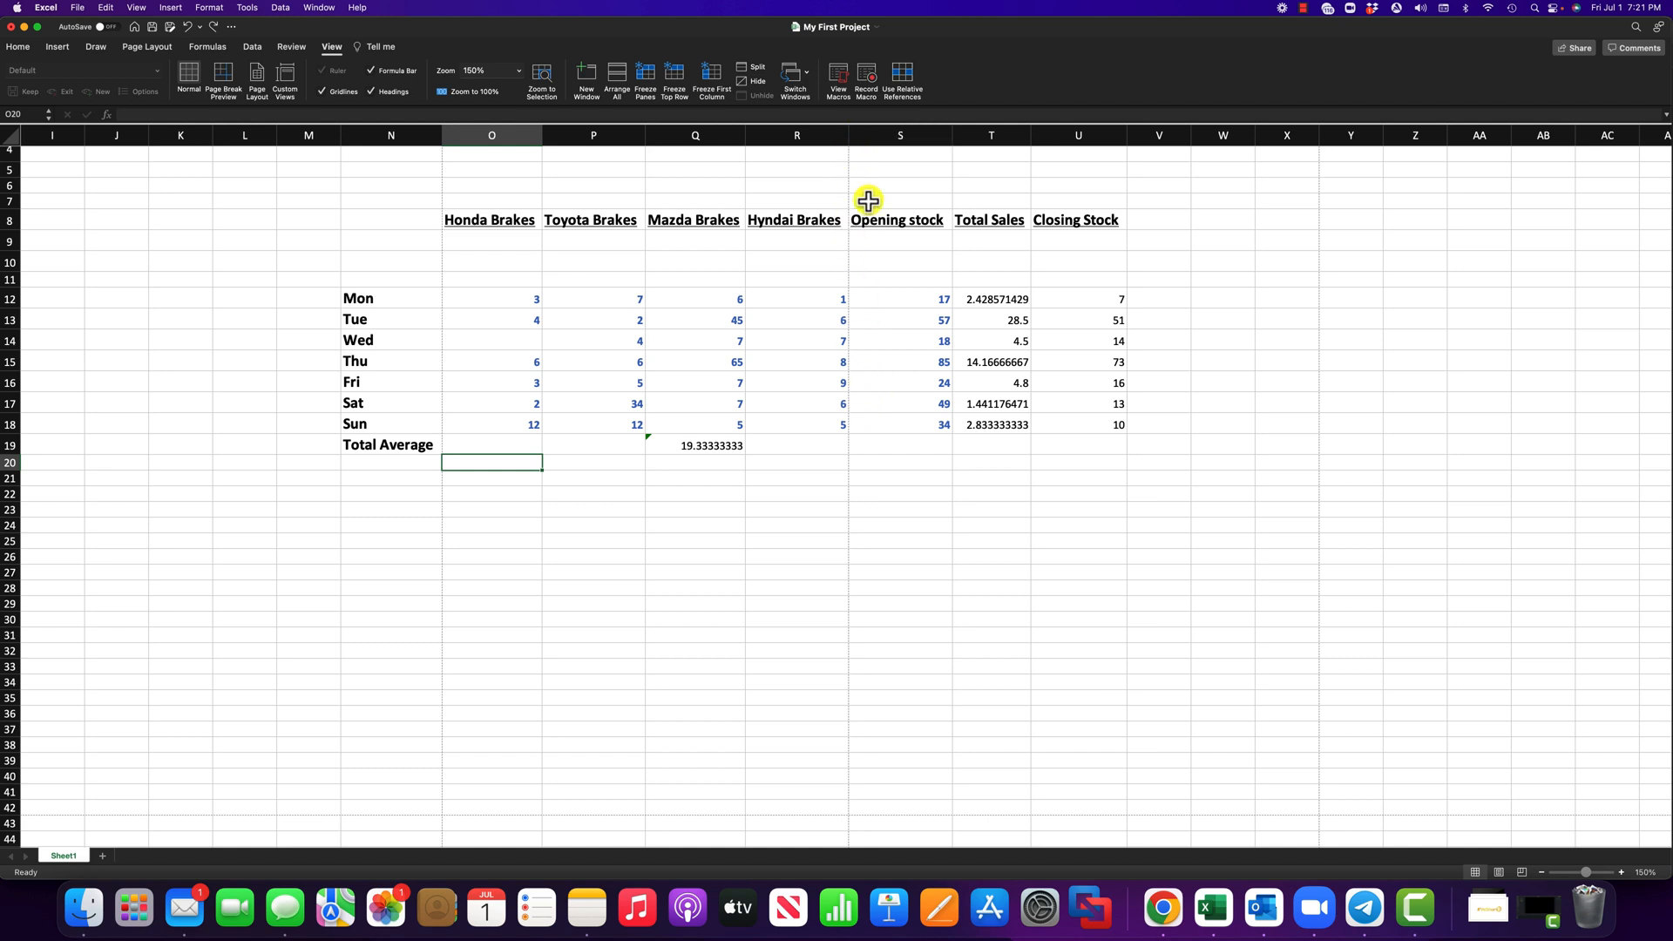
# Step: Insert a blank column between Hyndai Brakes and Opening stock
pyautogui.click(880, 135)
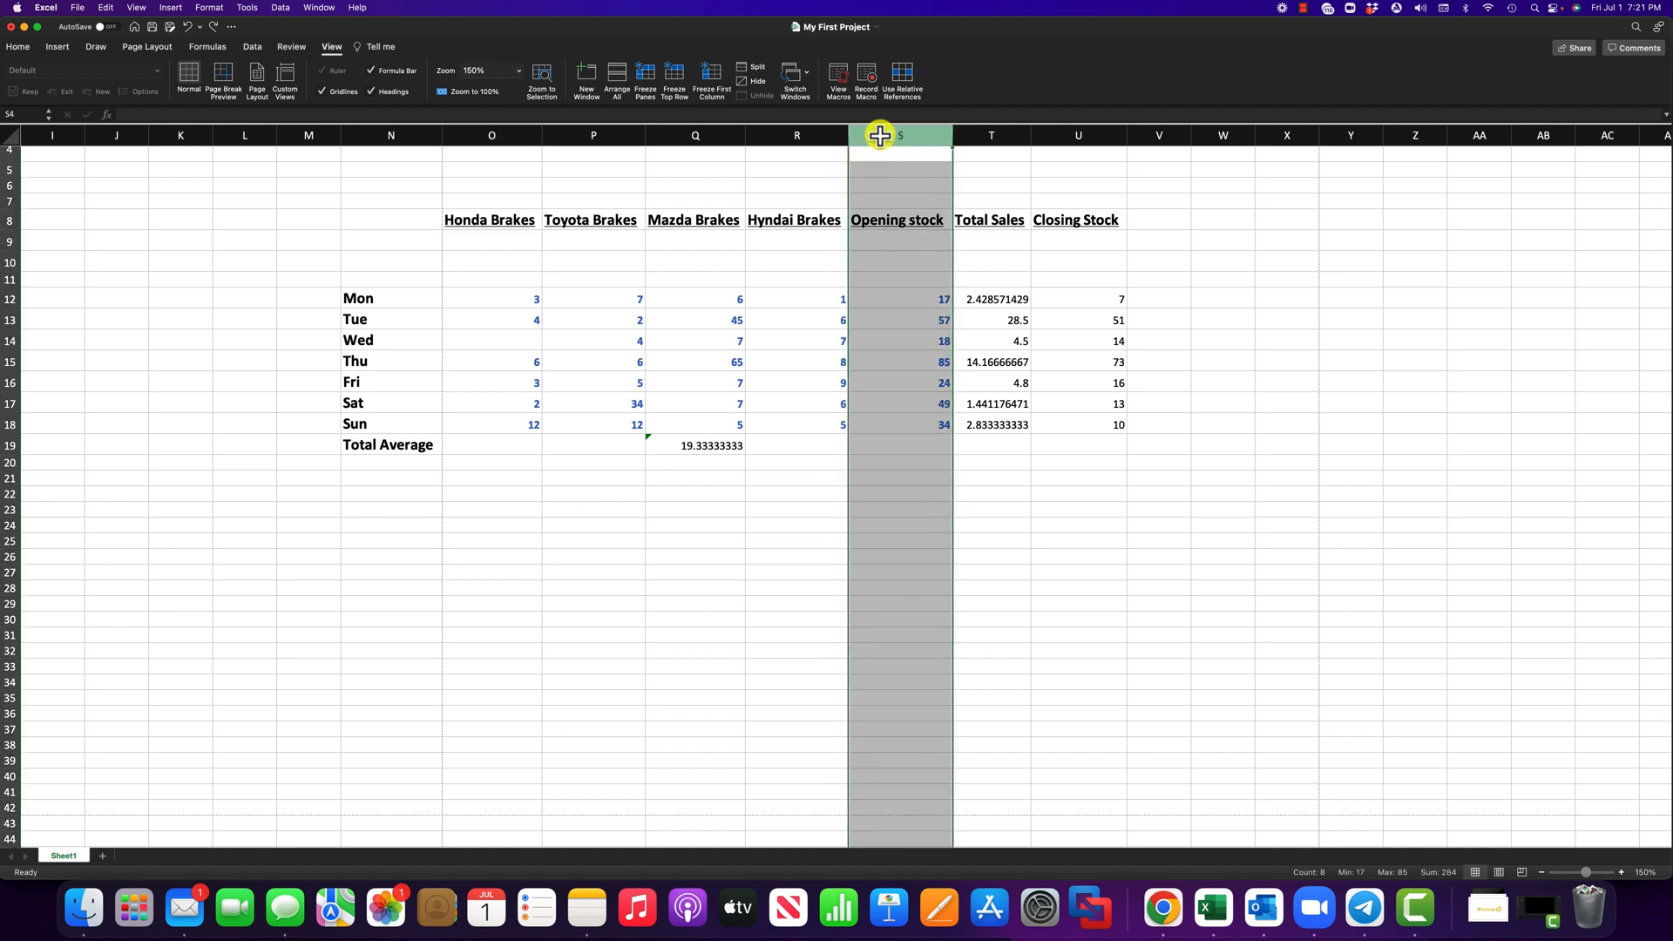
pyautogui.rightClick(880, 135)
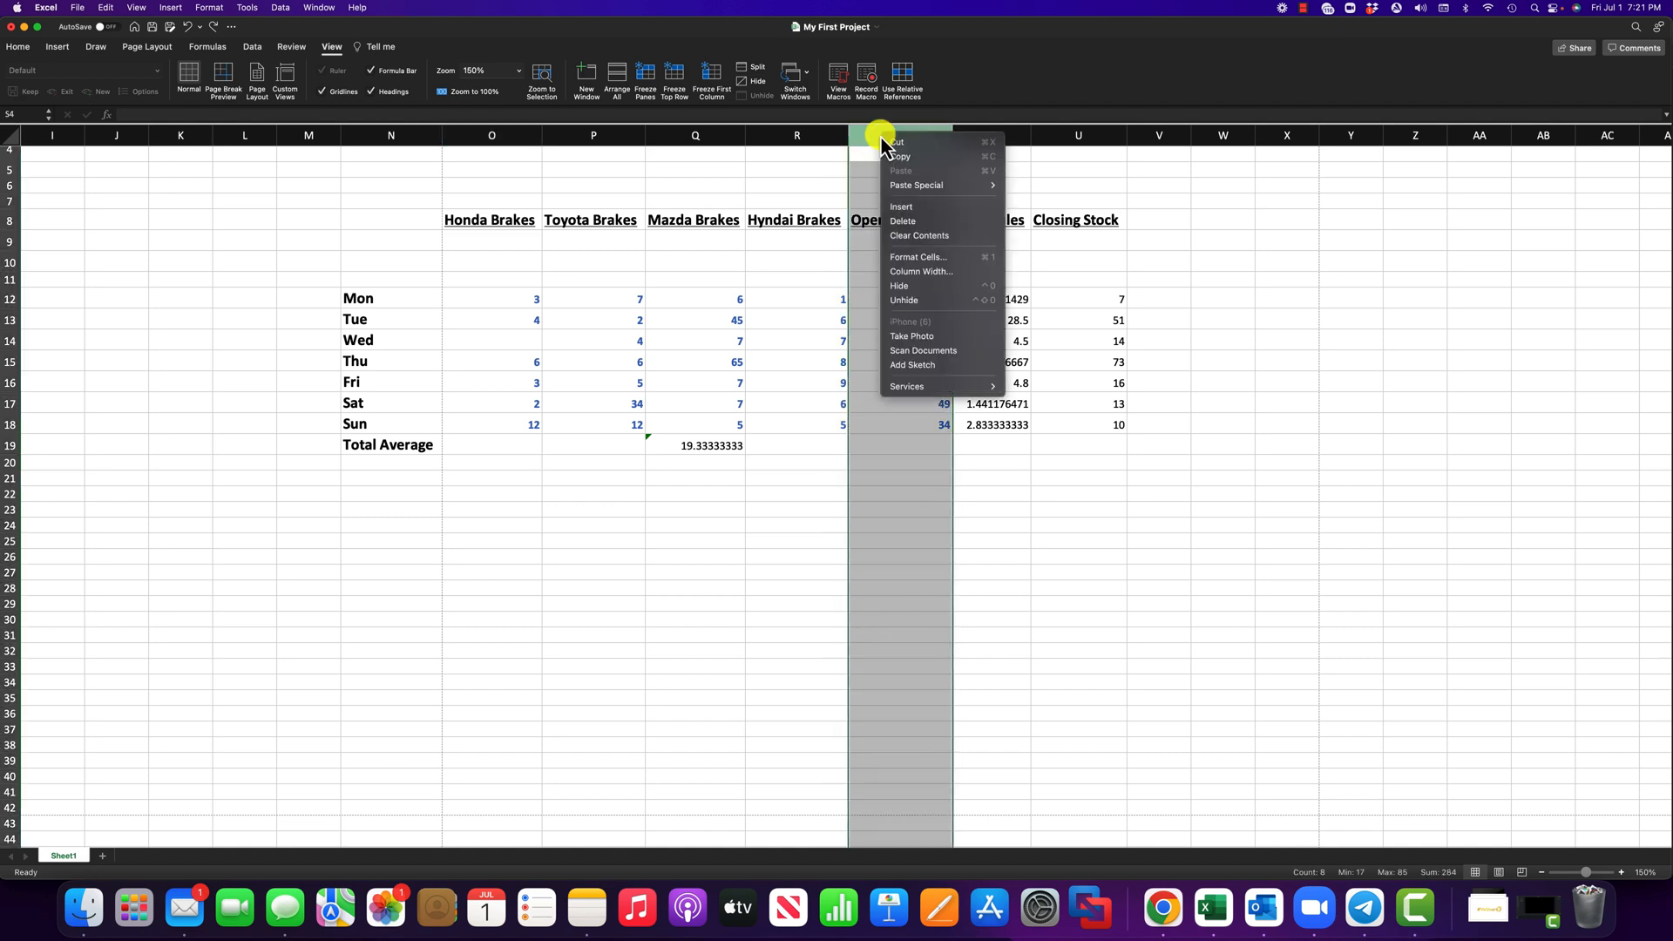
pyautogui.click(892, 207)
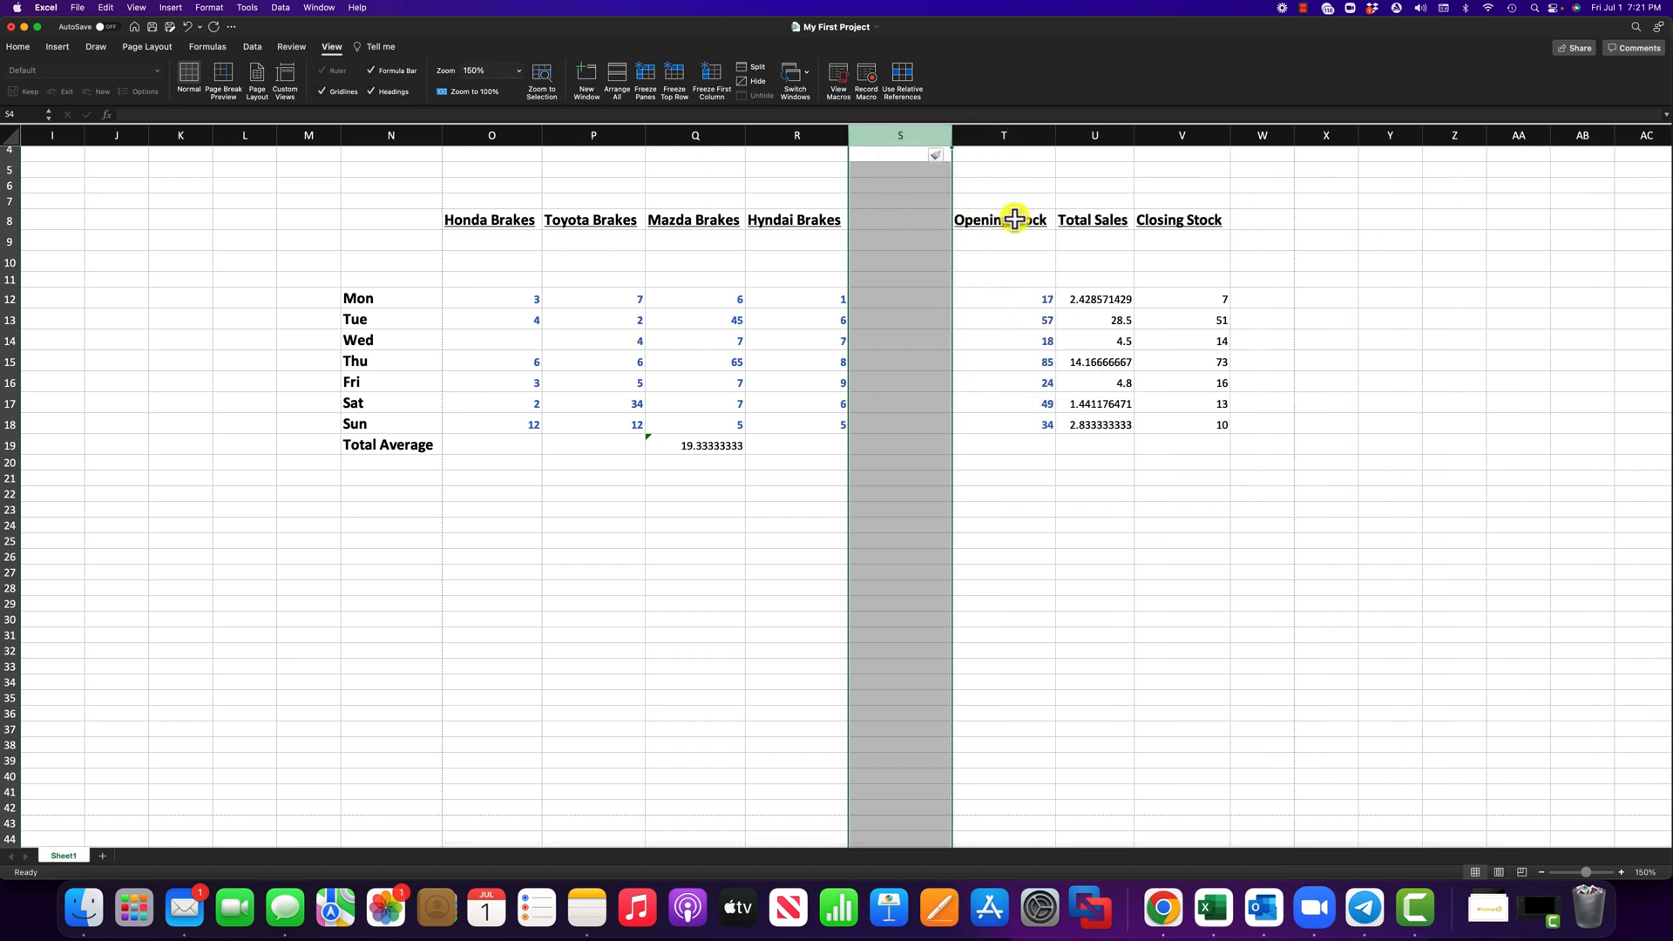
pyautogui.click(1002, 339)
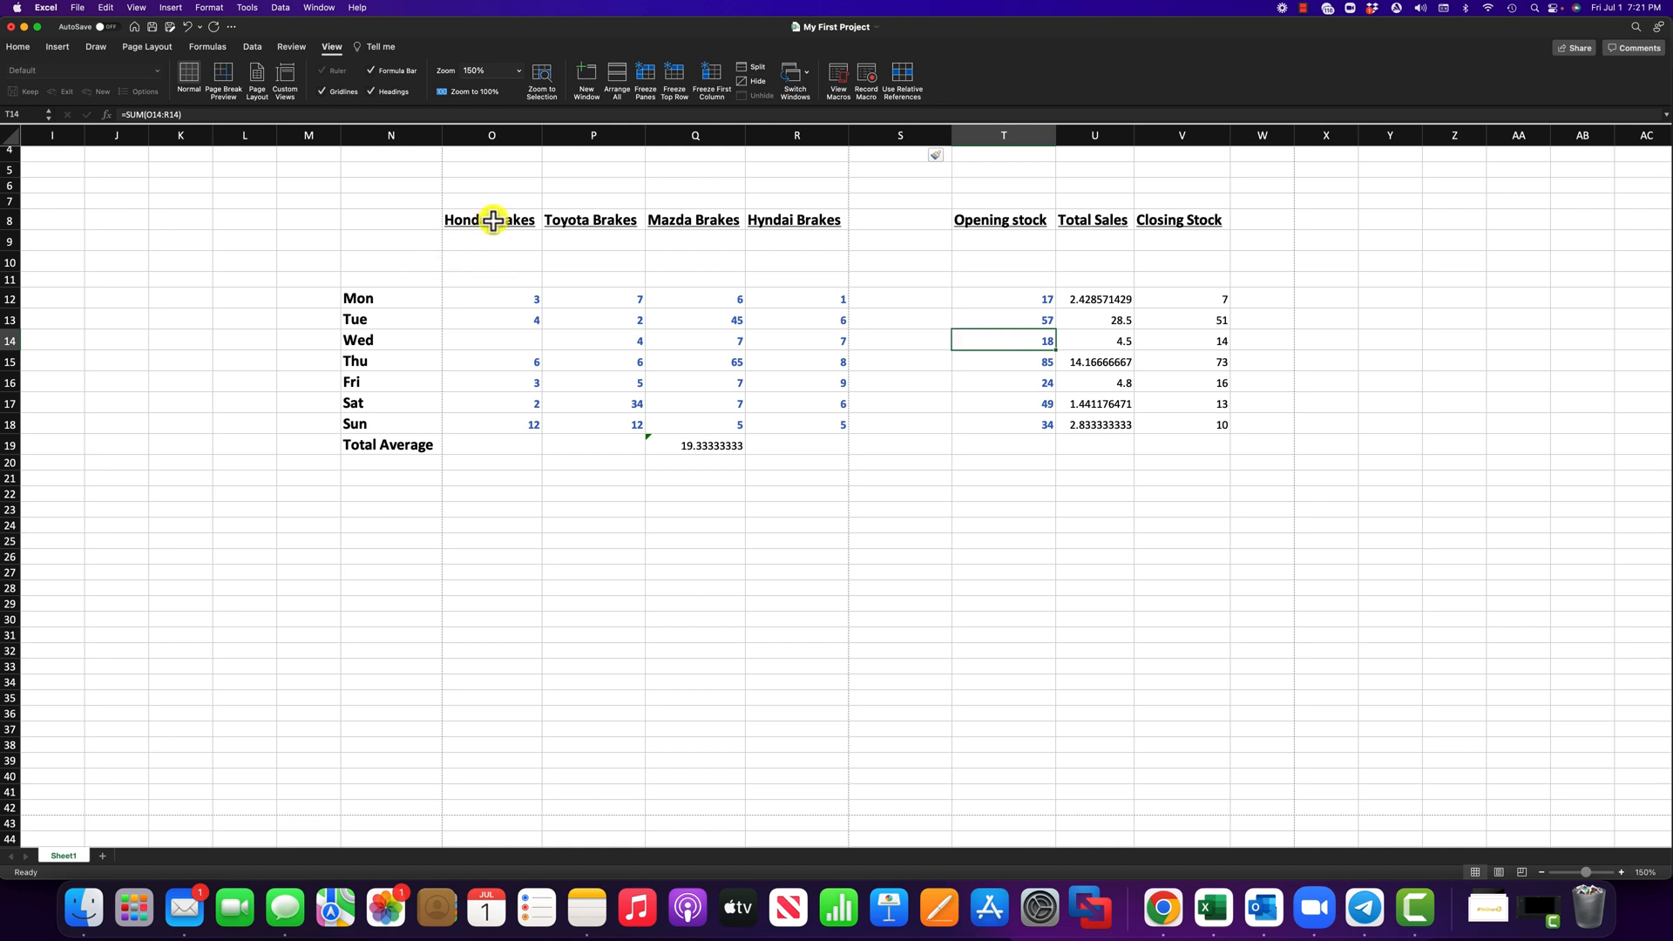
# Step: Copy the Honda Brakes cells from the heading through Sunday and paste them into the blank column, starting at S8
pyautogui.click(494, 221)
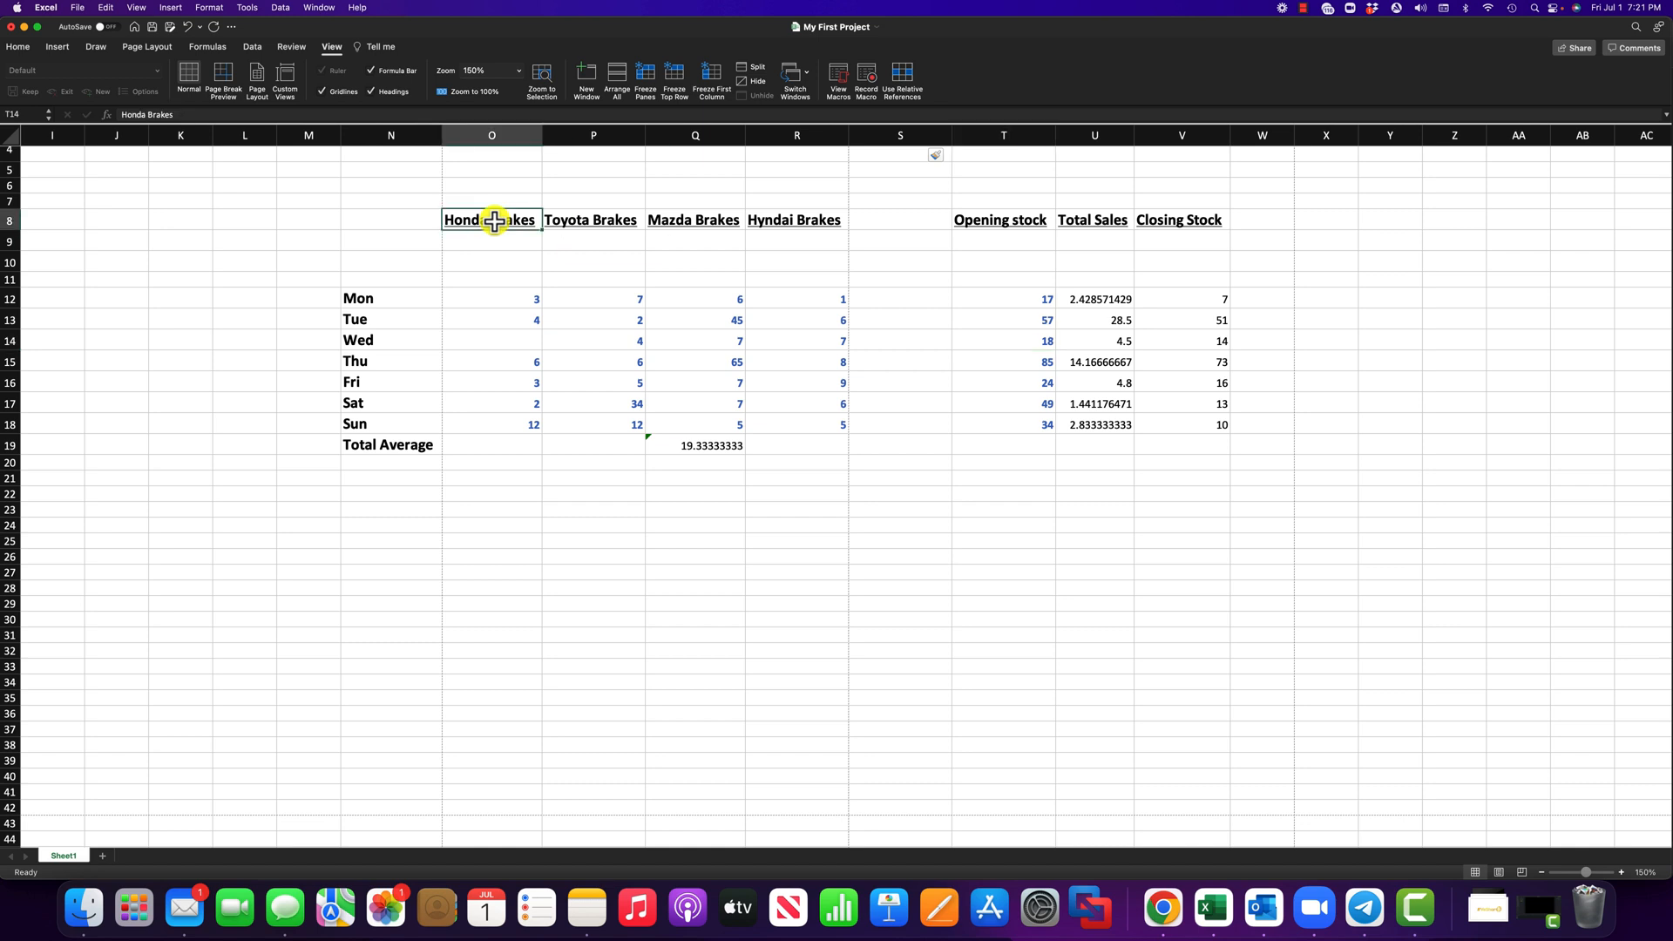
pyautogui.moveTo(494, 221); pyautogui.dragTo(498, 416)
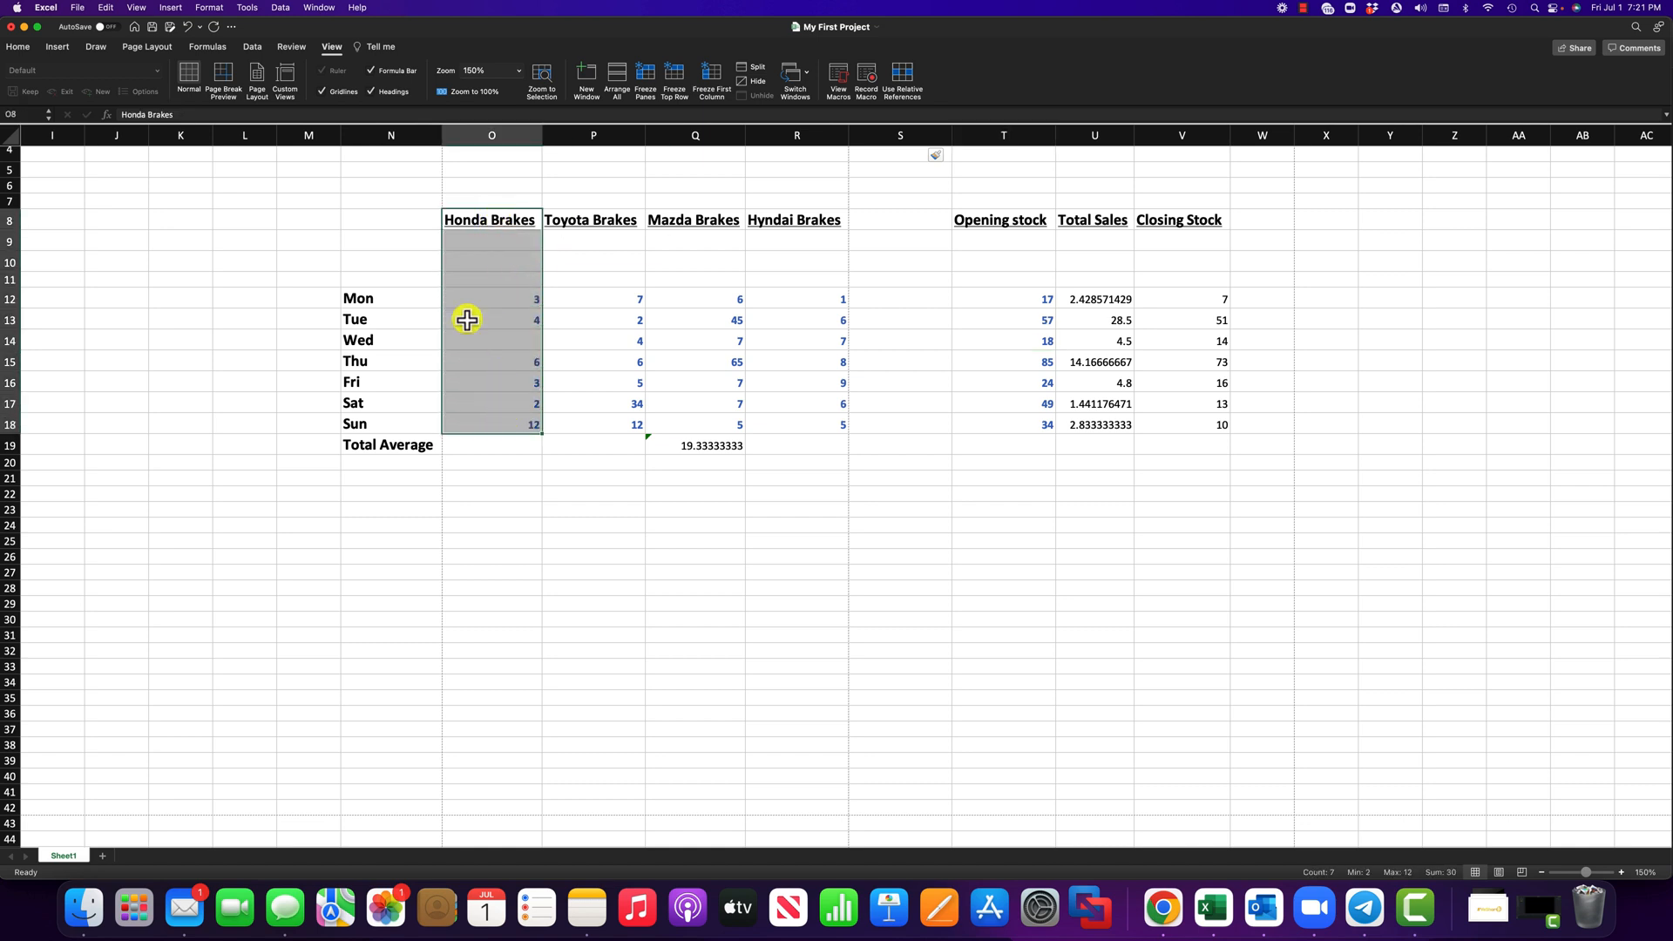
pyautogui.hscroll(1, 486, 250)
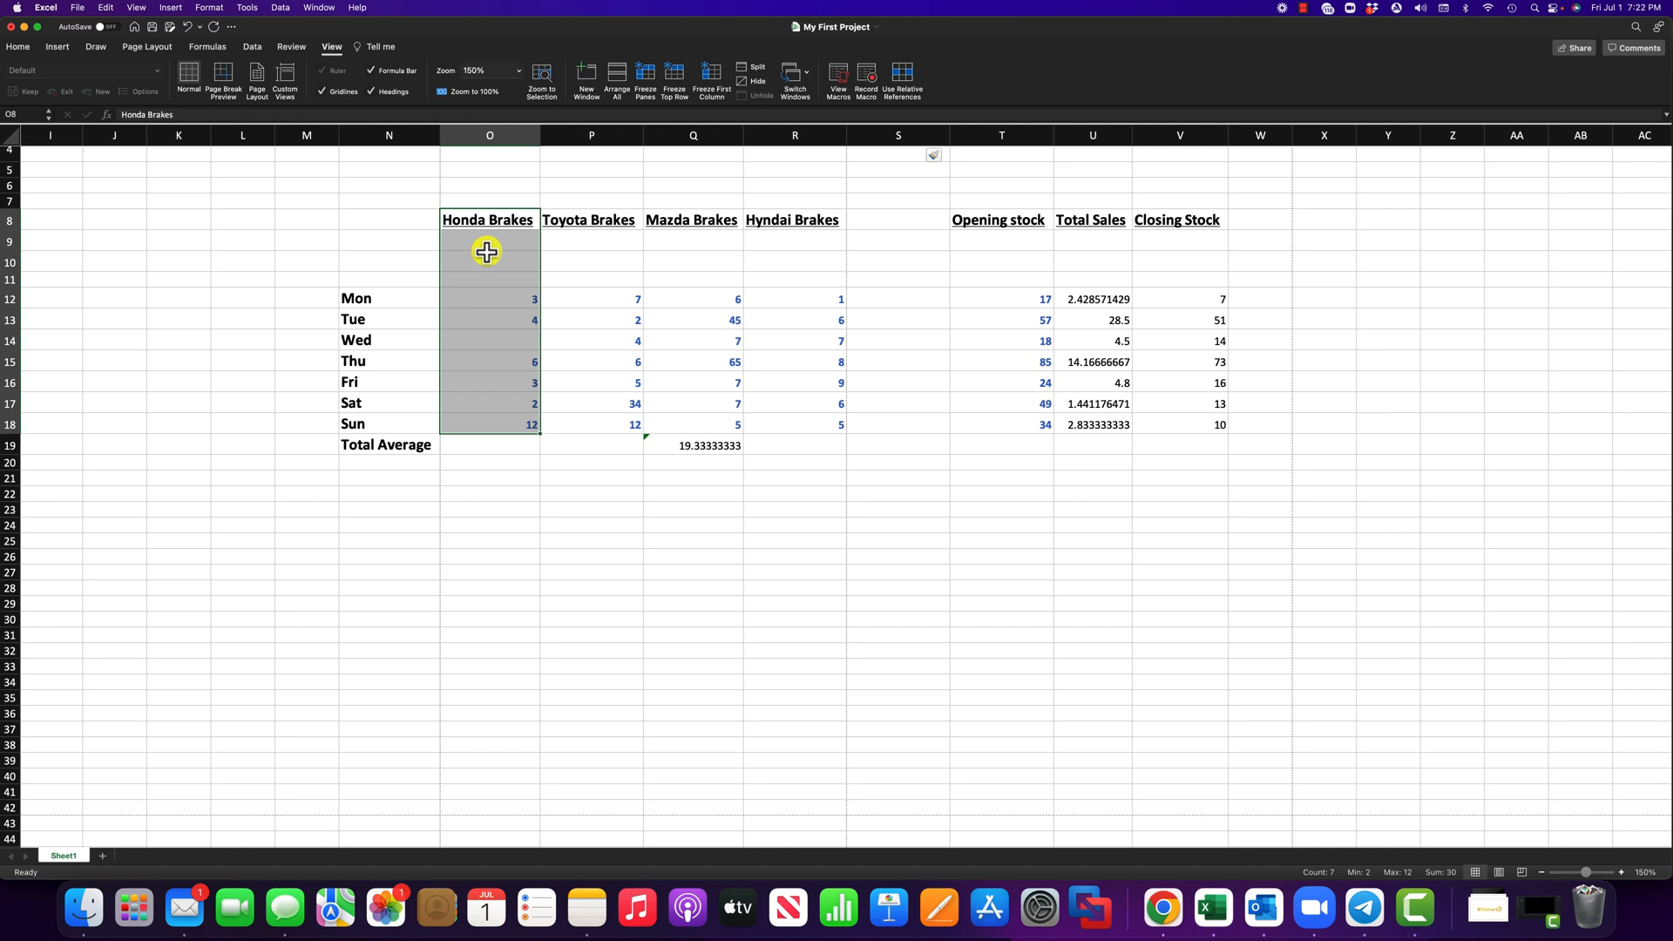
pyautogui.rightClick(487, 252)
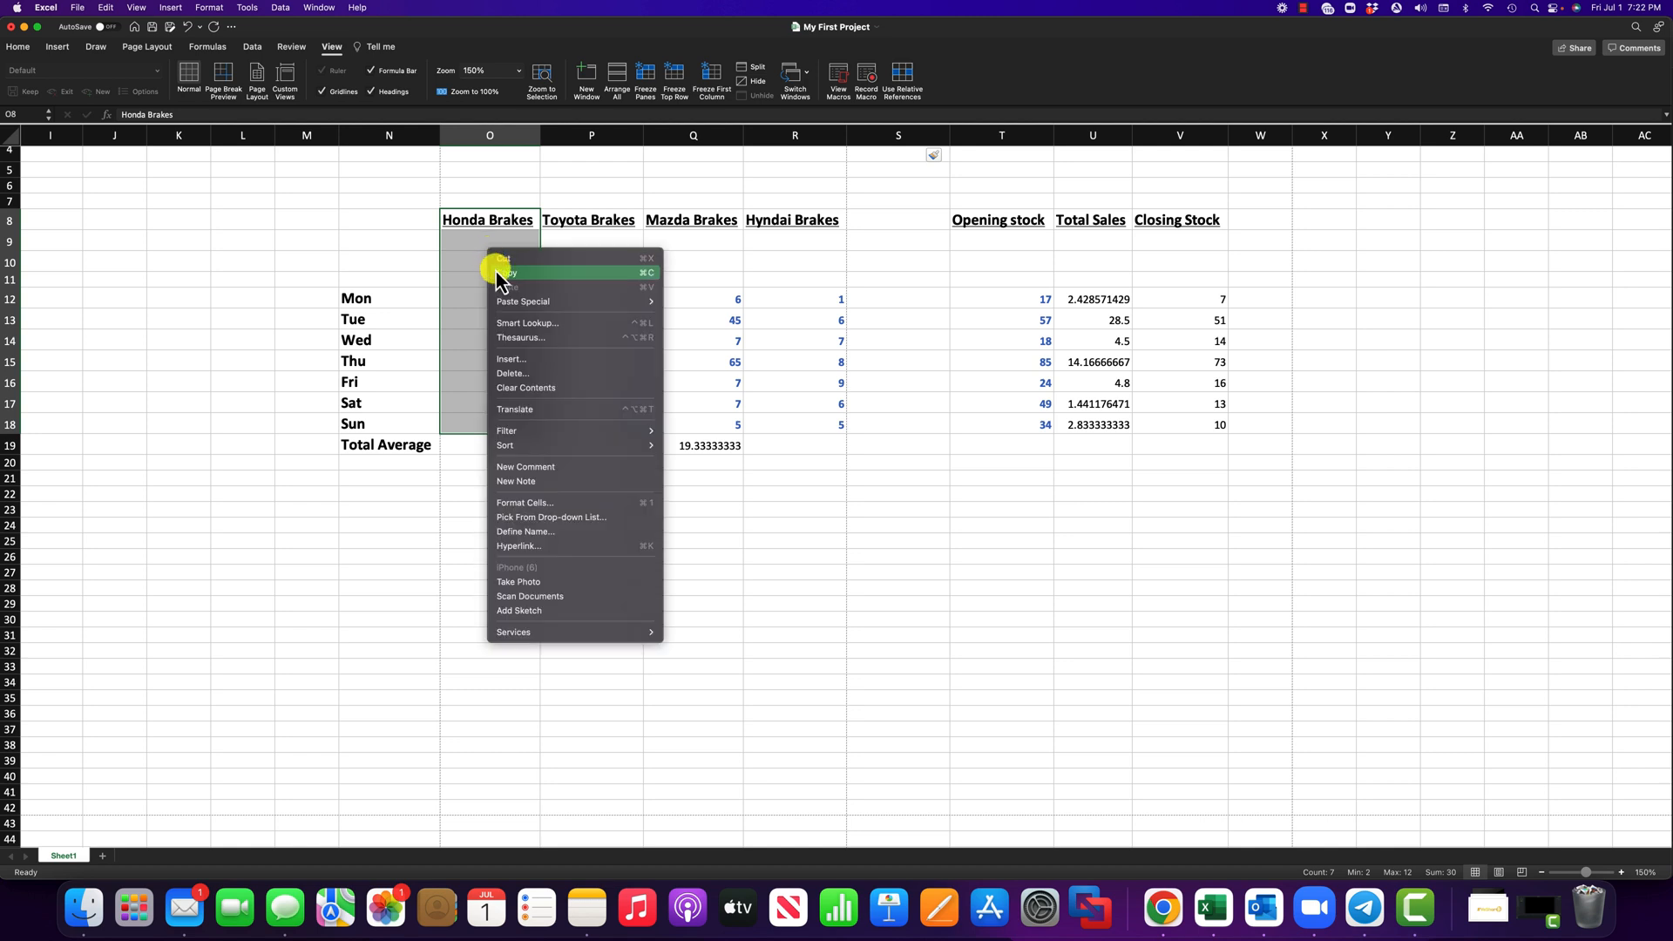
pyautogui.click(499, 275)
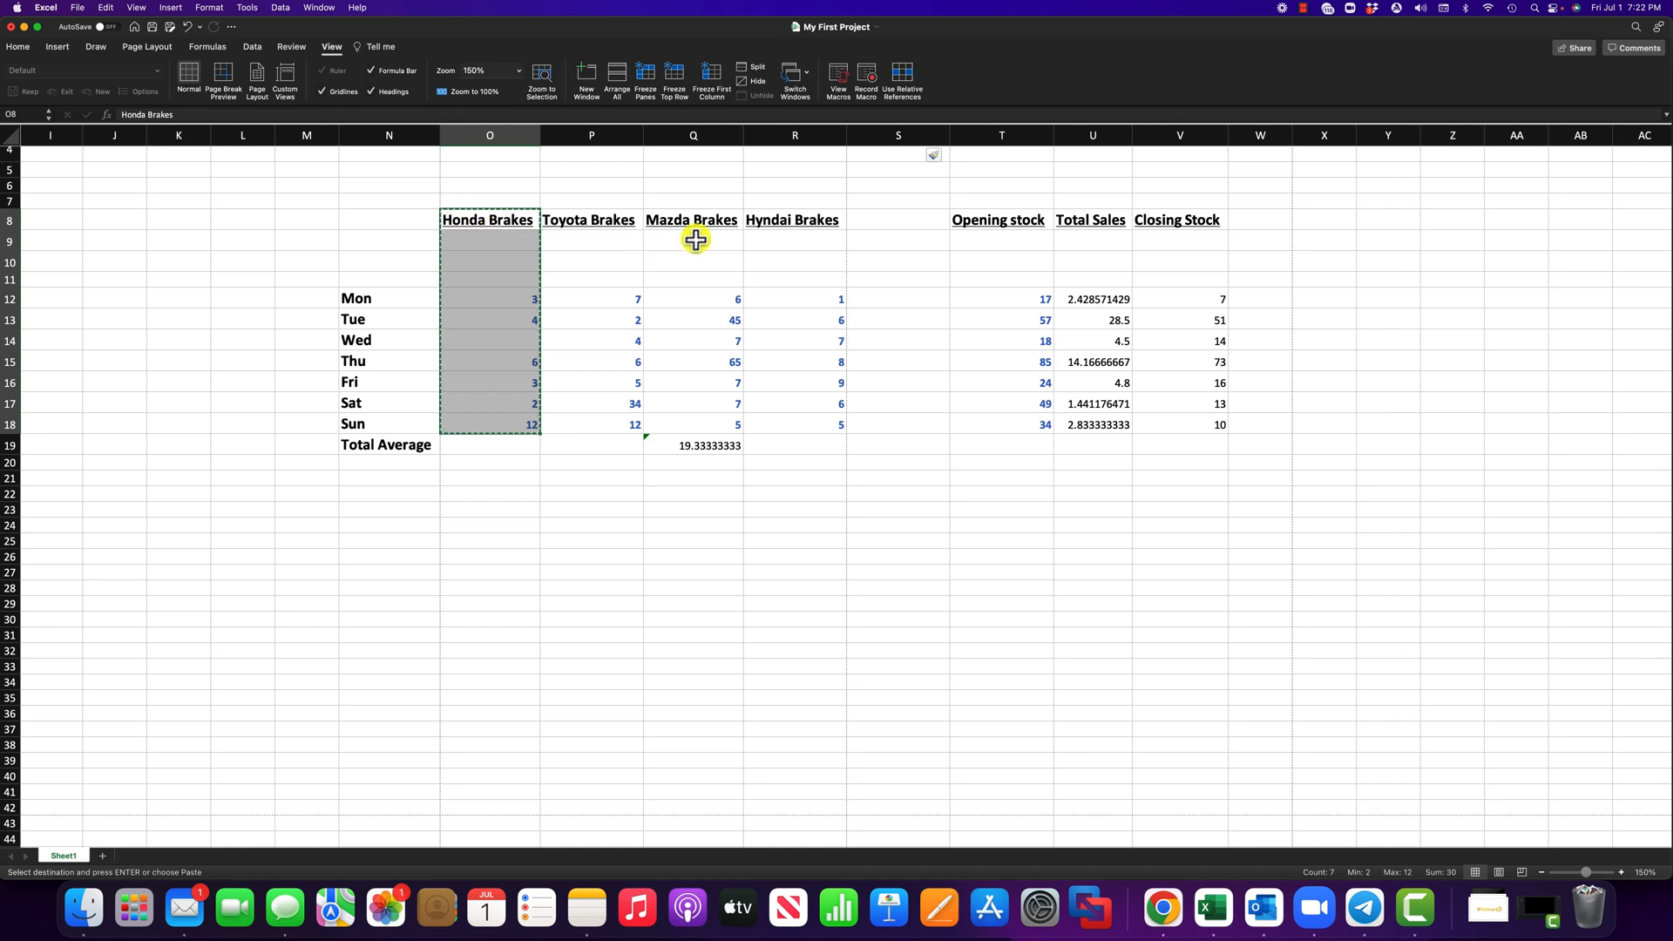
pyautogui.click(873, 219)
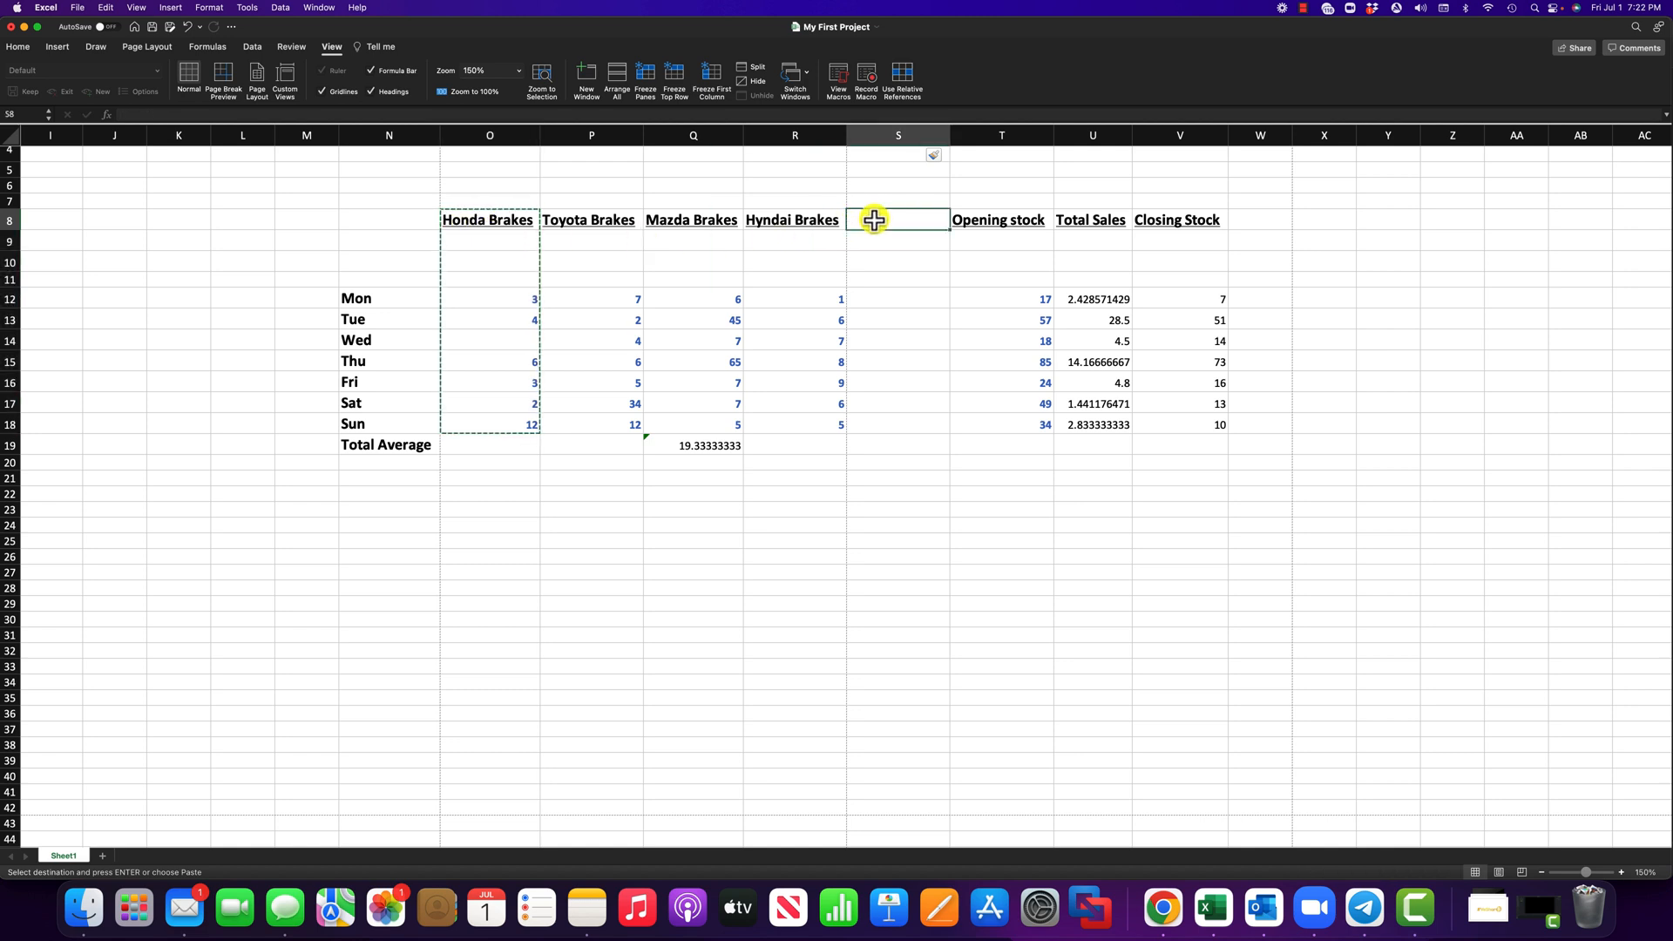
pyautogui.rightClick(874, 219)
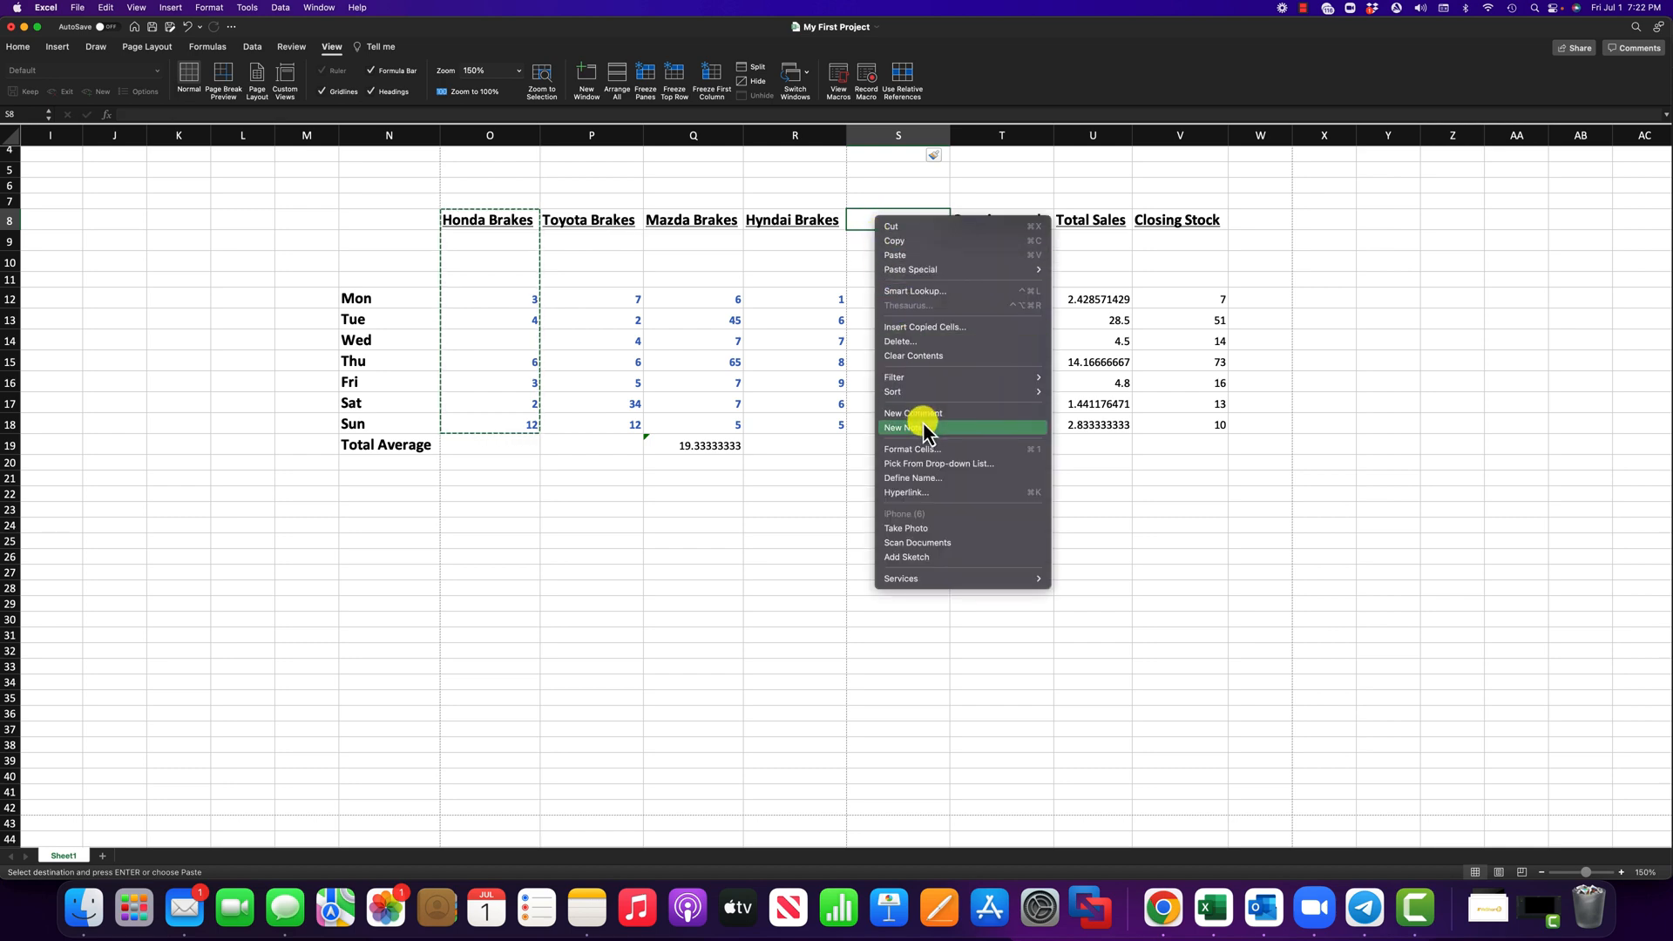
pyautogui.press('super+v')
pyautogui.click(886, 464)
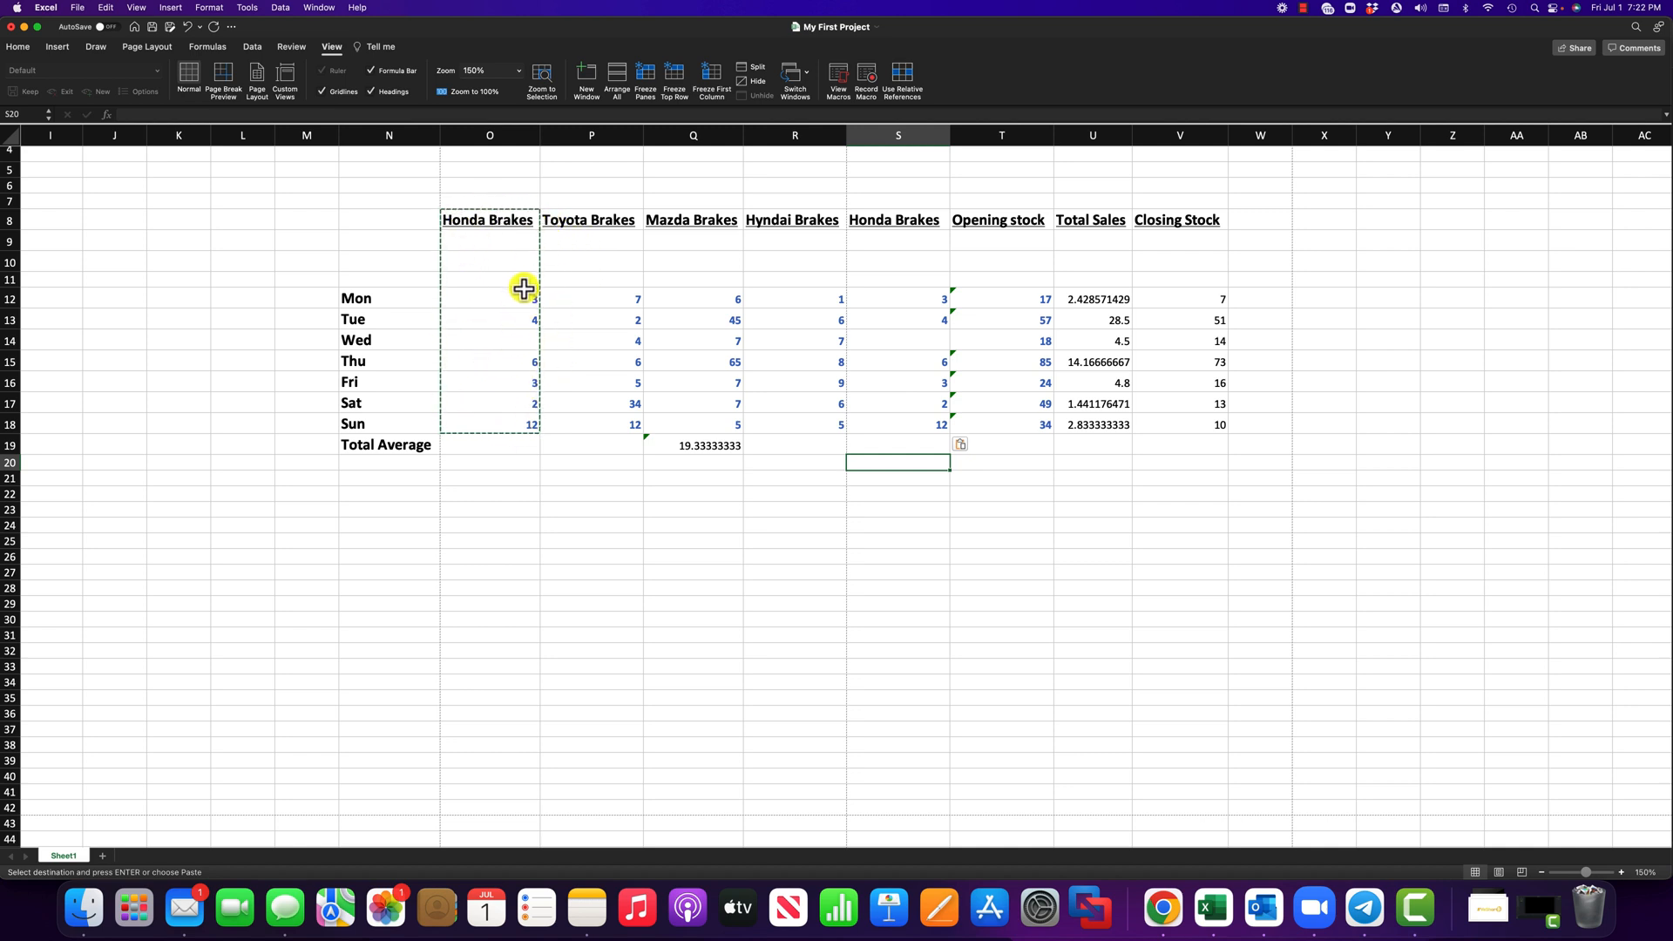
# Step: Undo the pasted Honda Brakes data and the column insertion, and clear the copy selection
pyautogui.press('super+z')
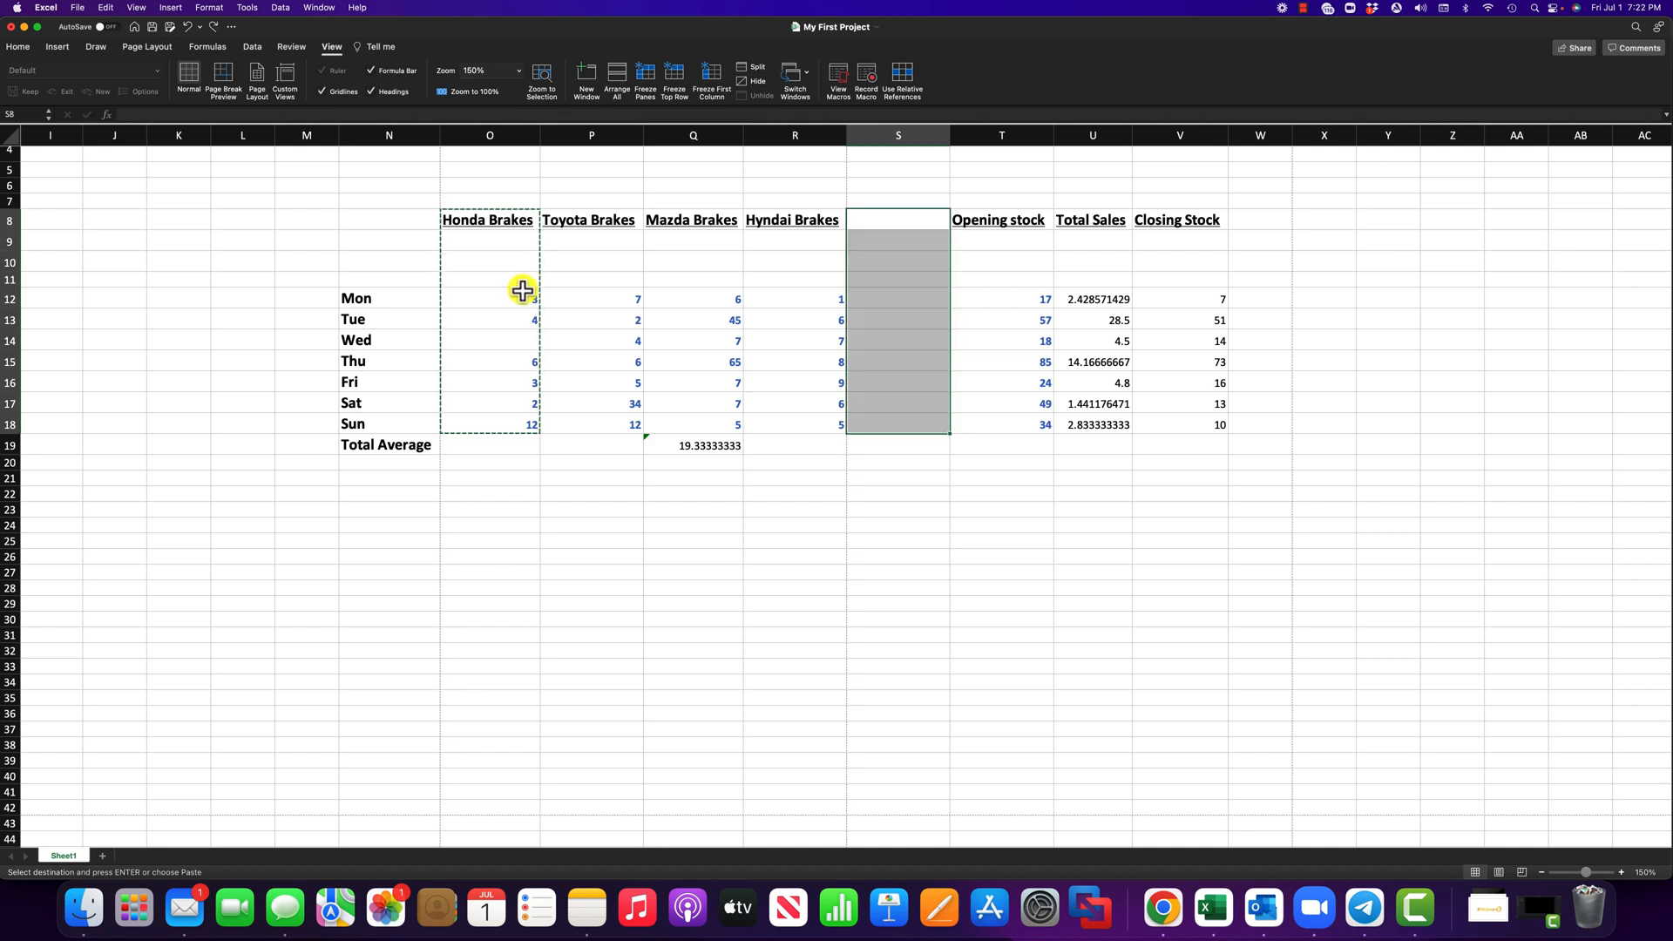
pyautogui.press('super+z')
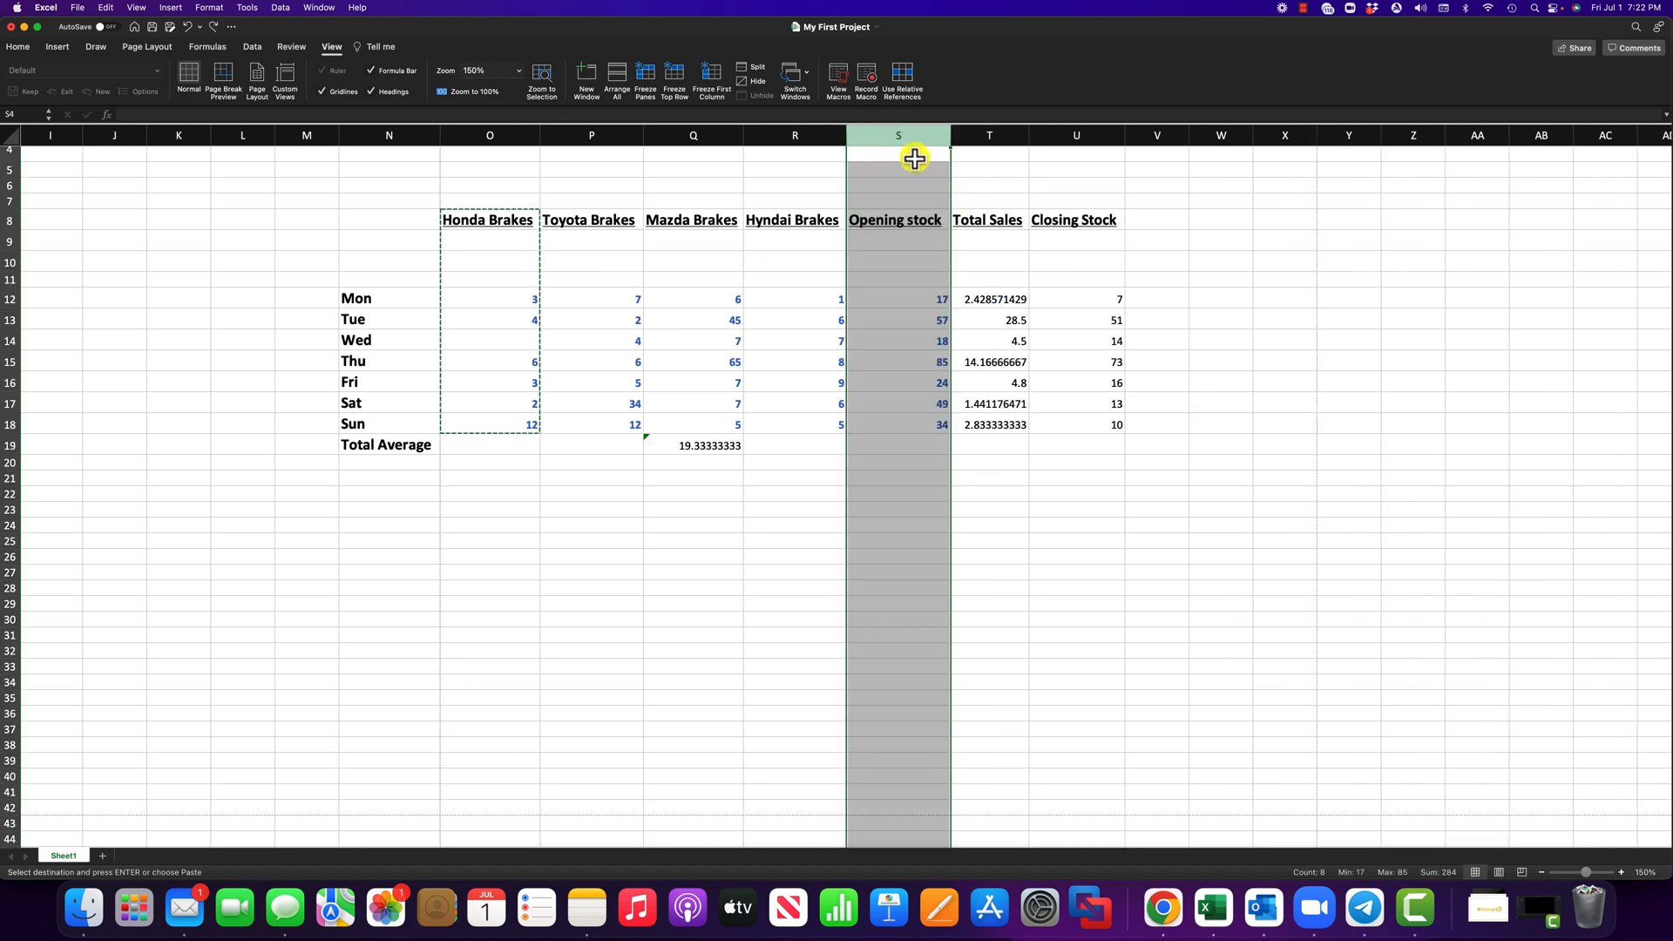
pyautogui.click(691, 505)
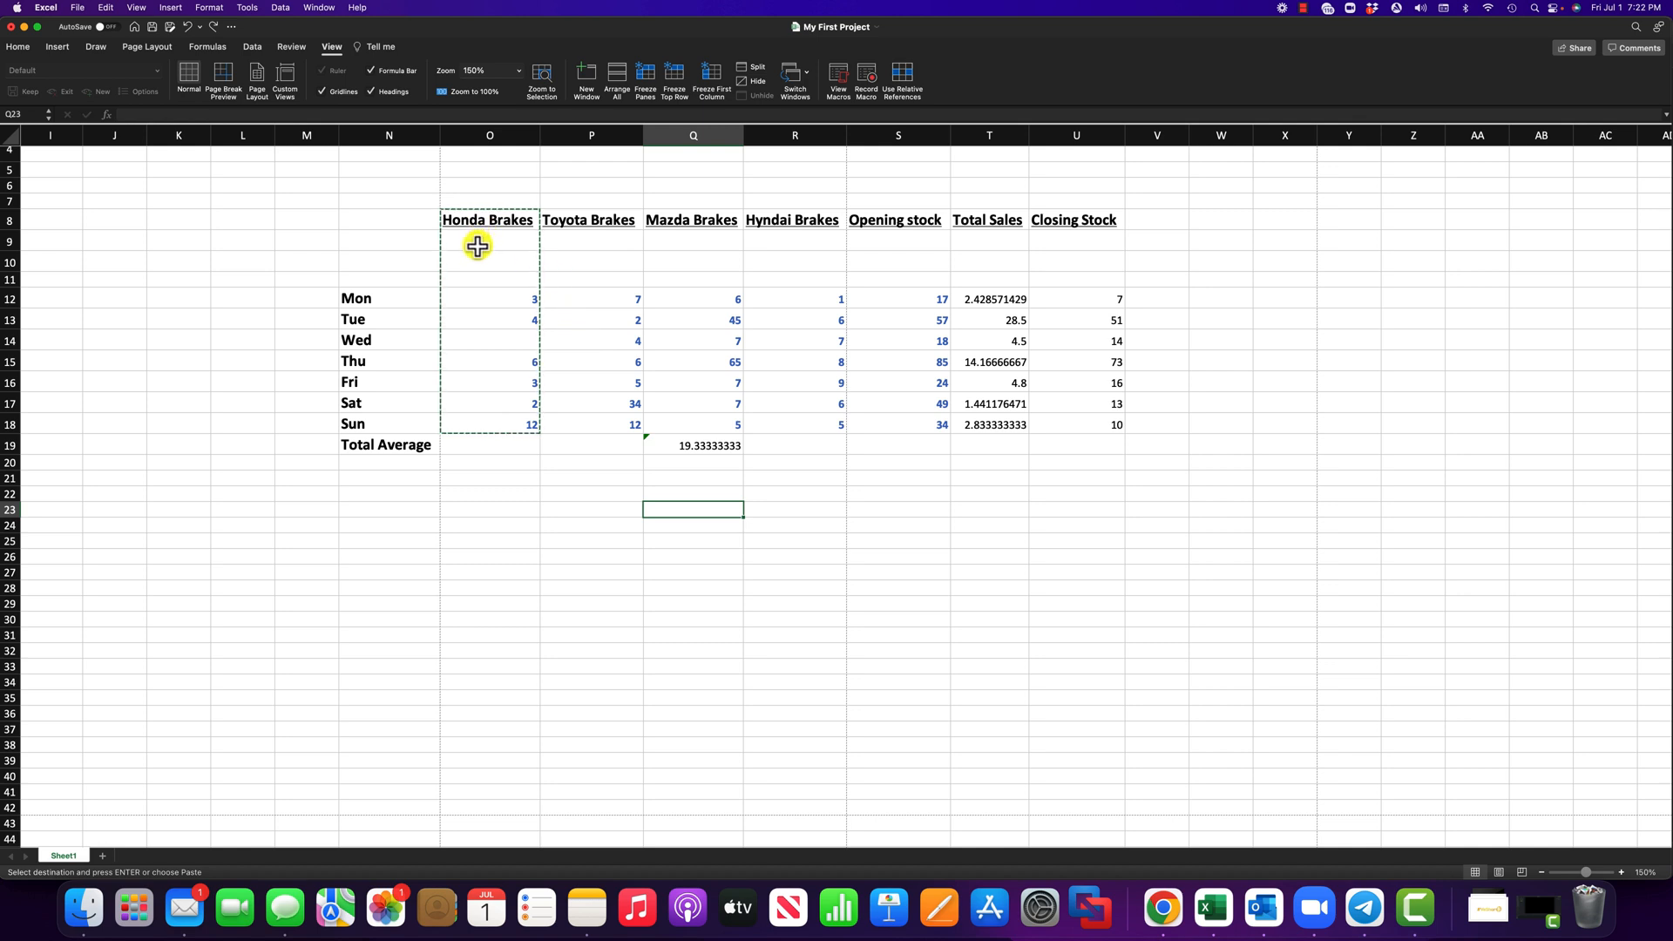
pyautogui.press('Escape')
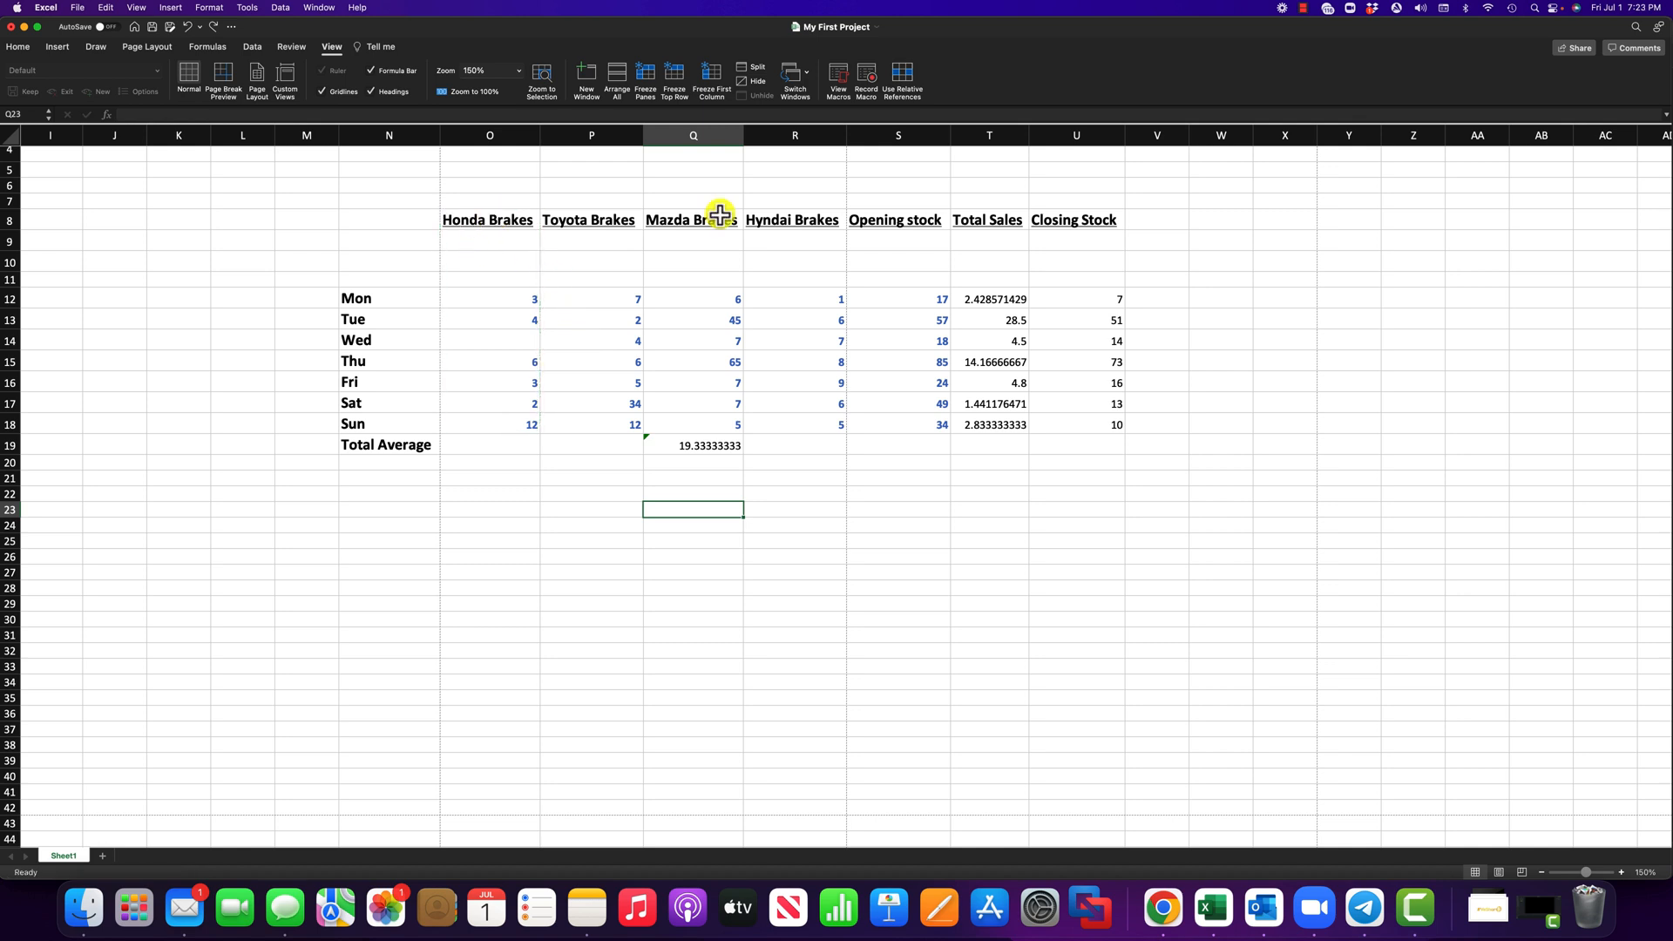
# Step: Insert a new blank column S directly before the Opening stock column
pyautogui.click(890, 136)
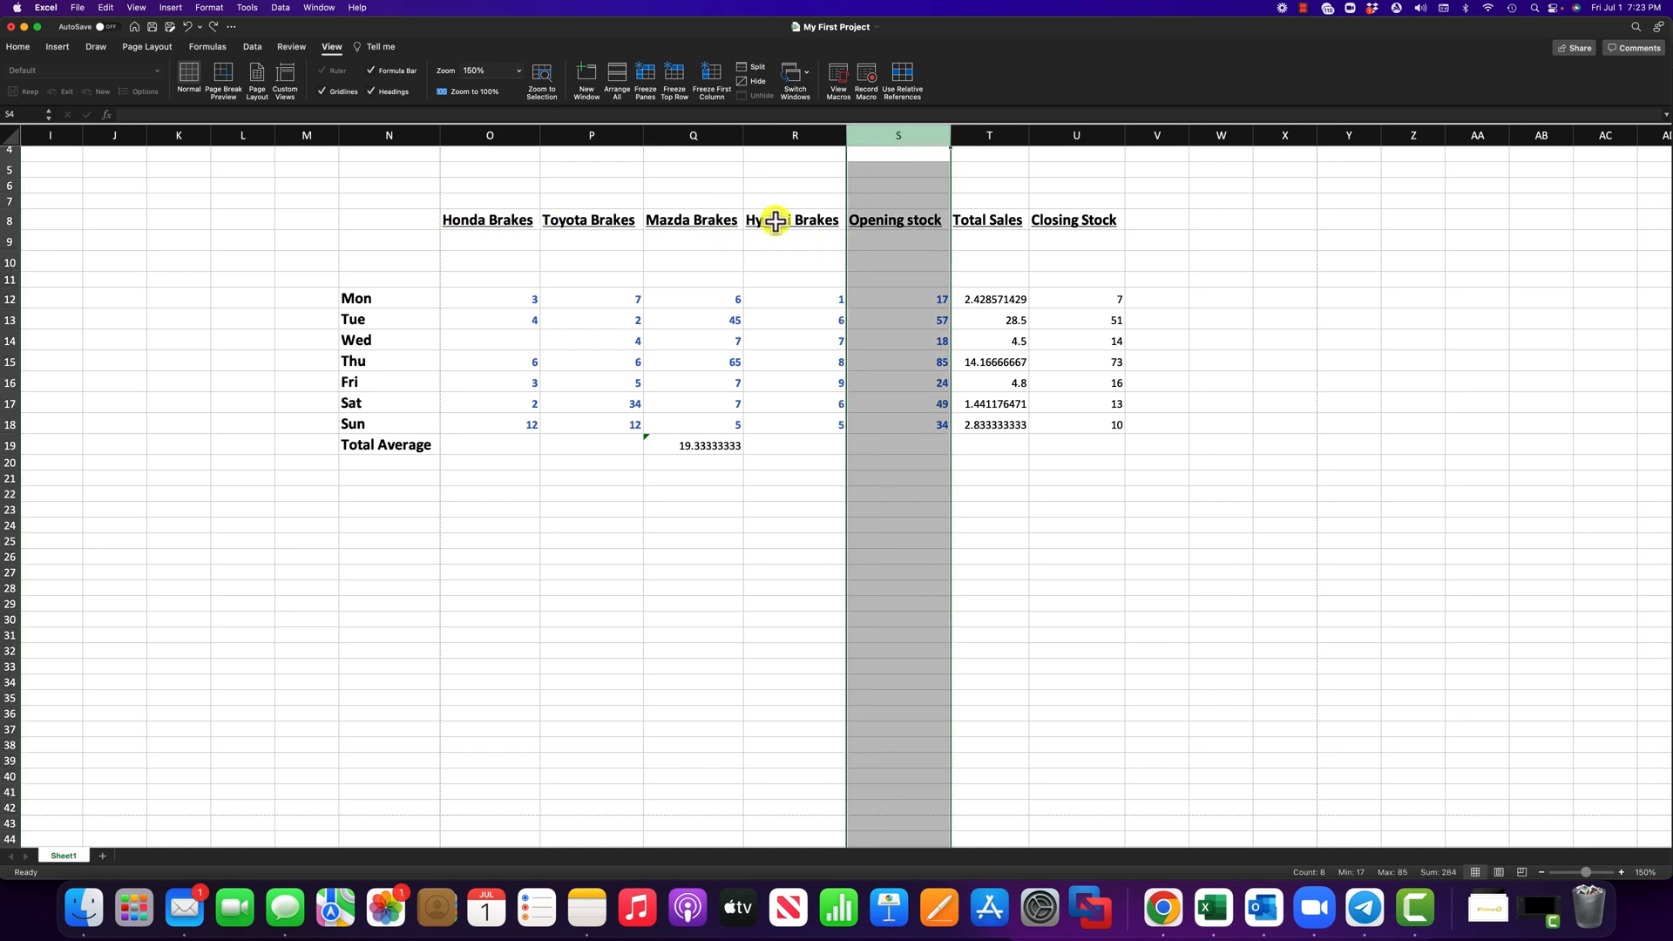
pyautogui.rightClick(881, 134)
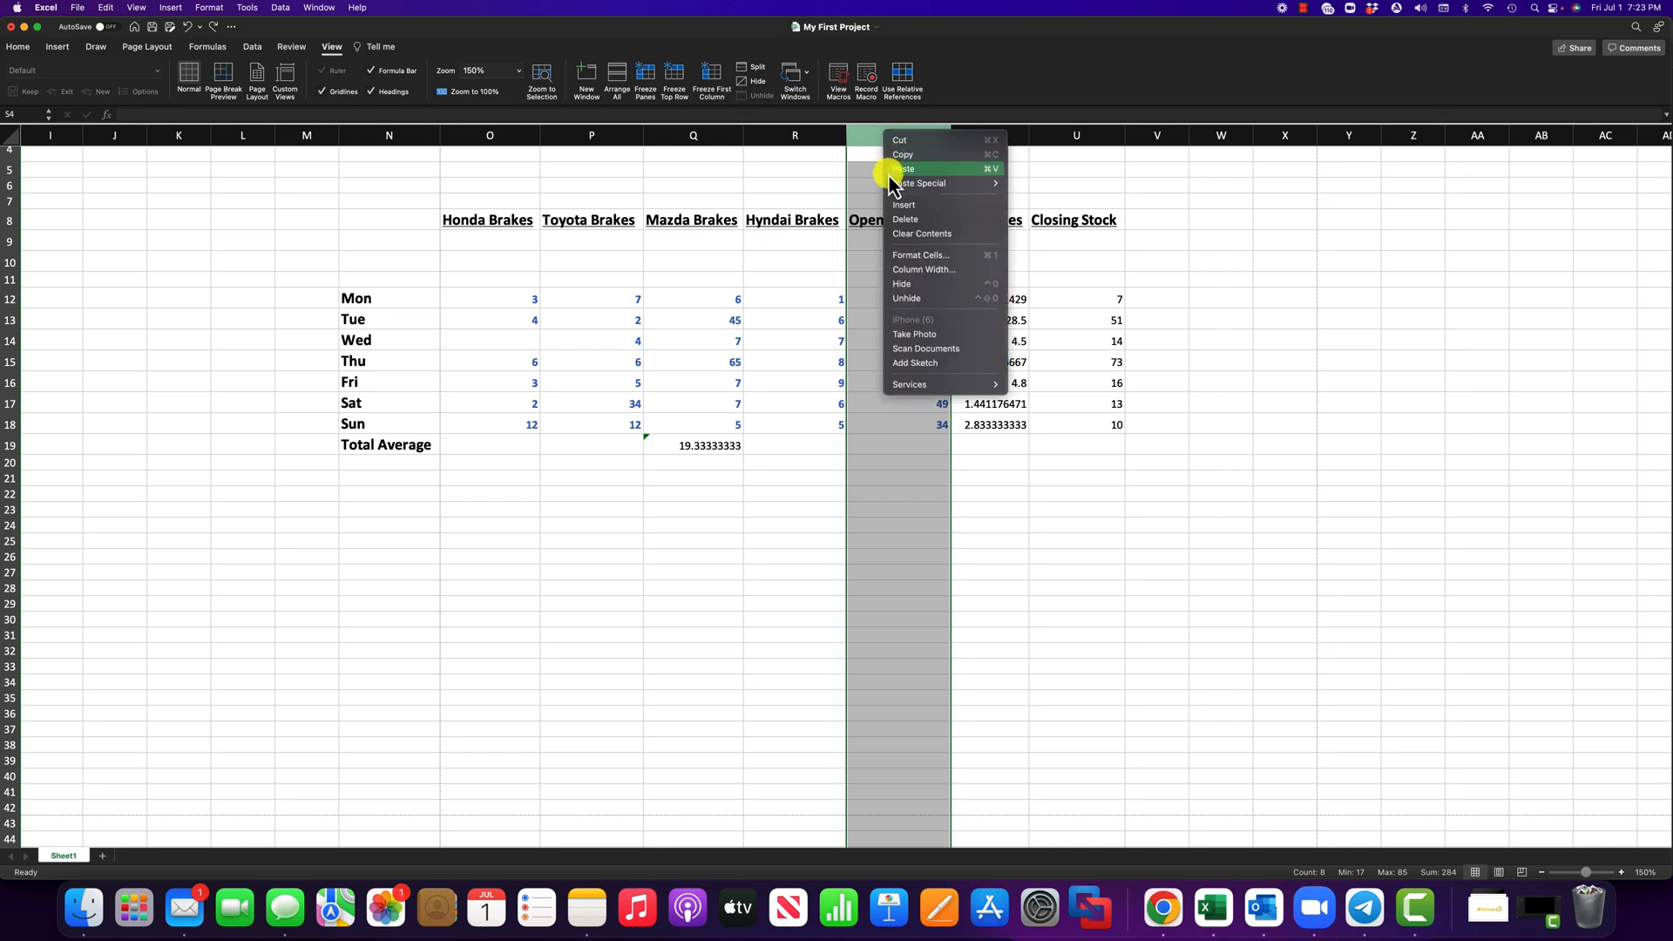
pyautogui.click(904, 205)
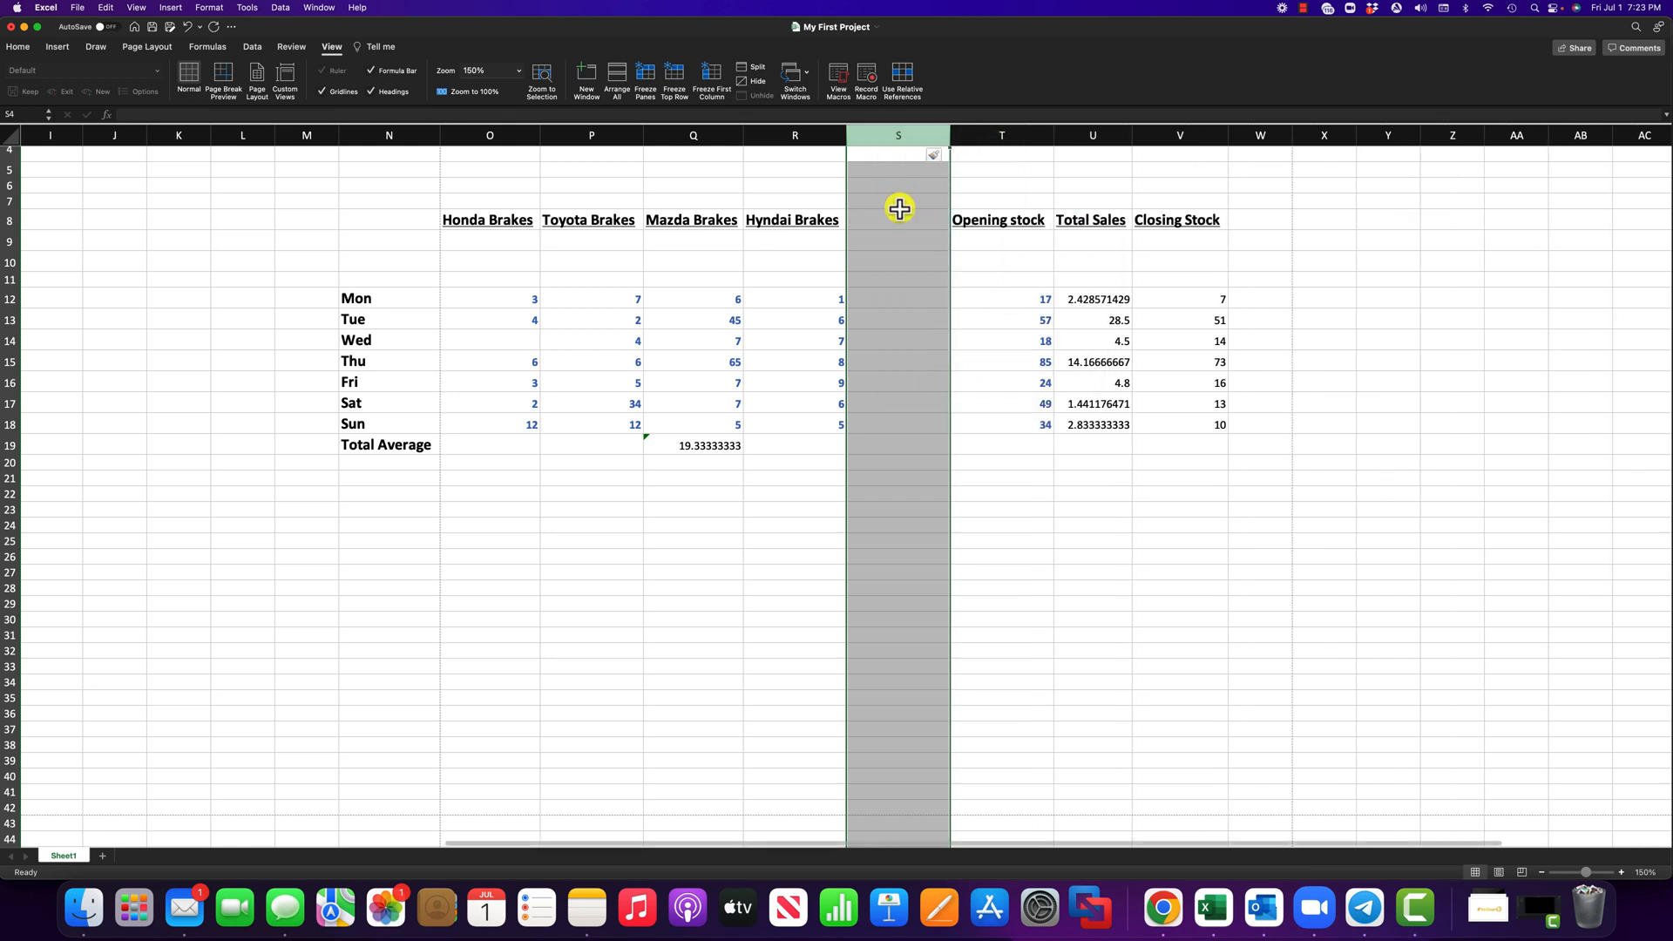
# Step: Cut the Honda Brakes cells from the heading through Sunday, paste them into the blank column at S8, and undo the move
pyautogui.click(463, 218)
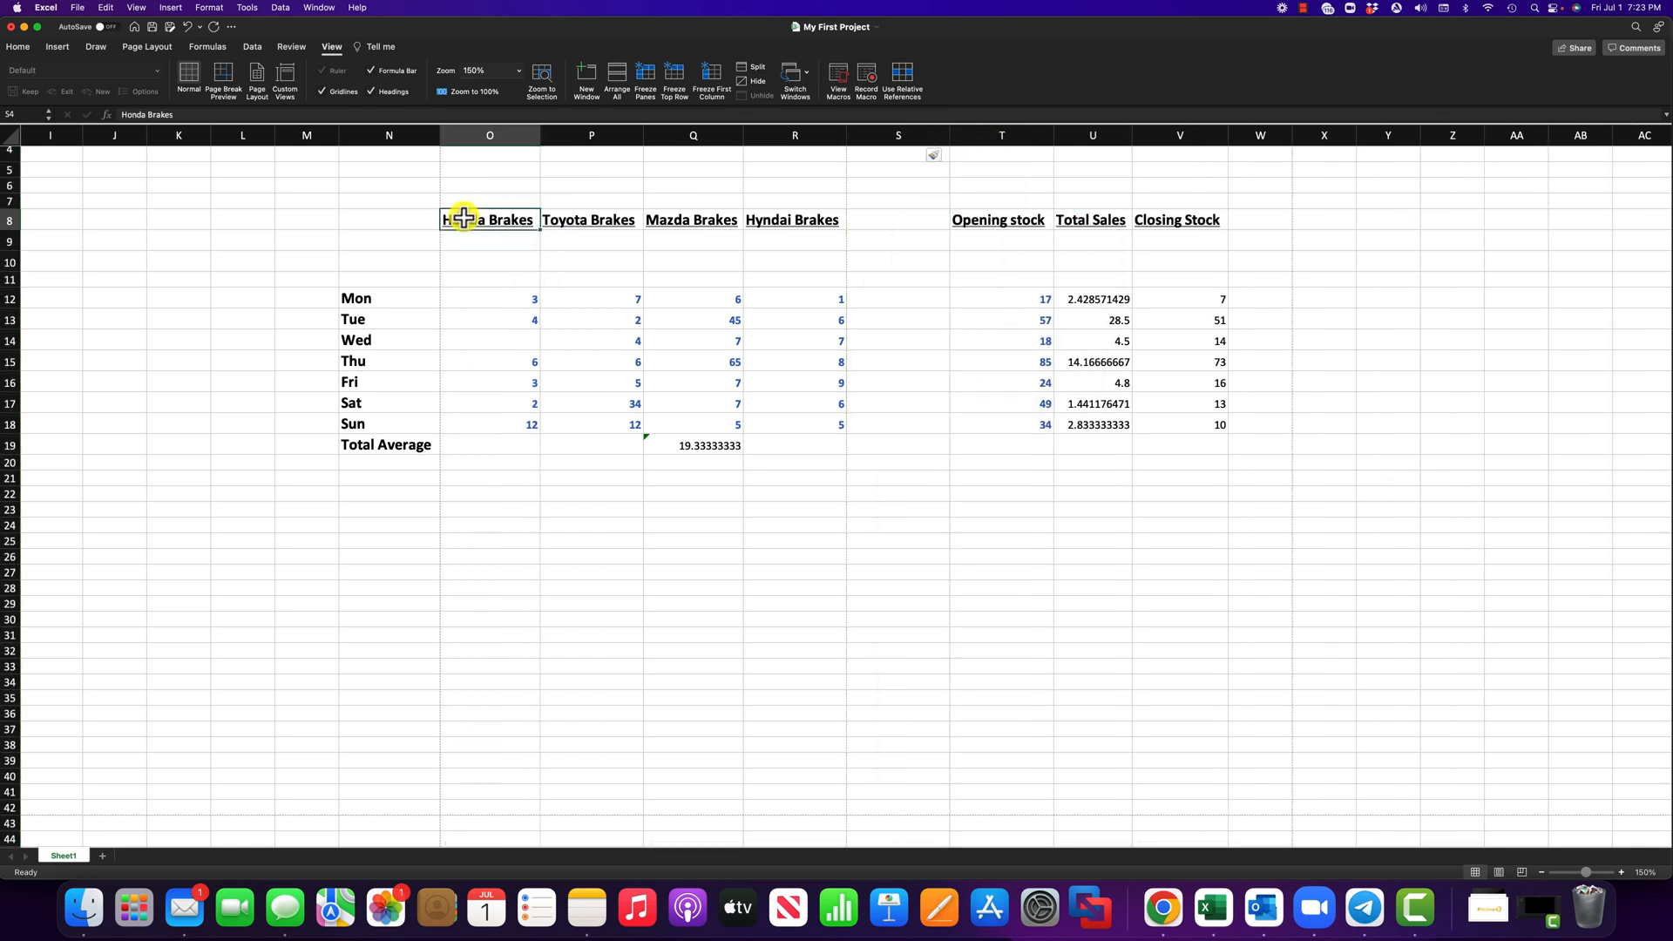
pyautogui.moveTo(463, 218); pyautogui.dragTo(469, 418)
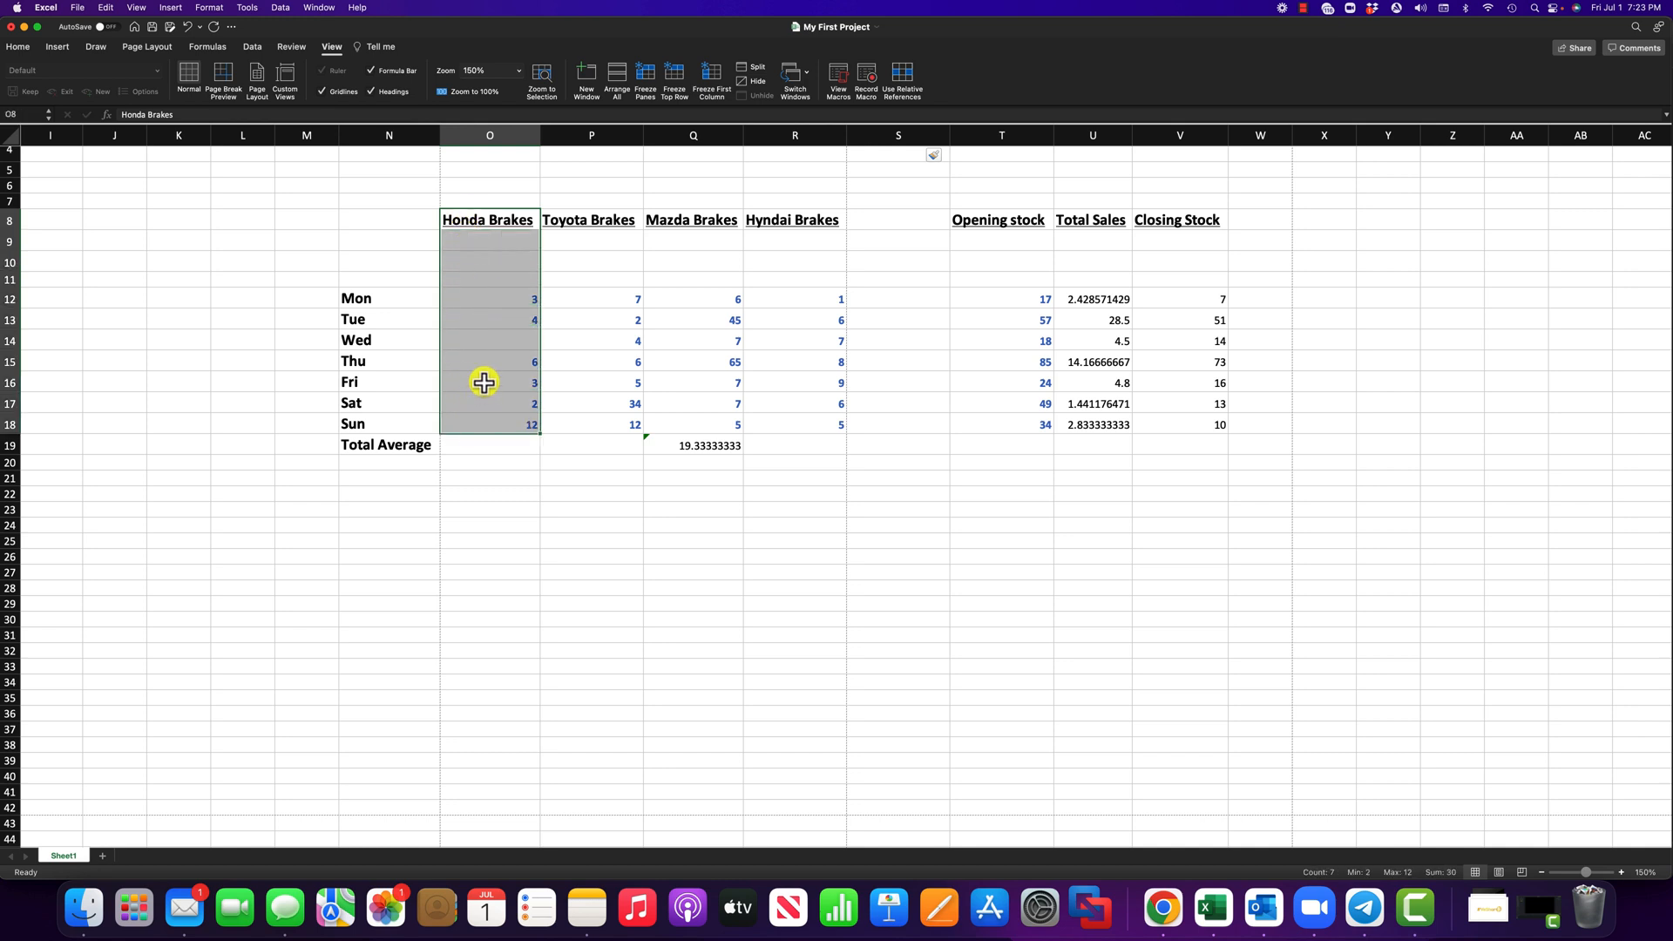
pyautogui.rightClick(493, 309)
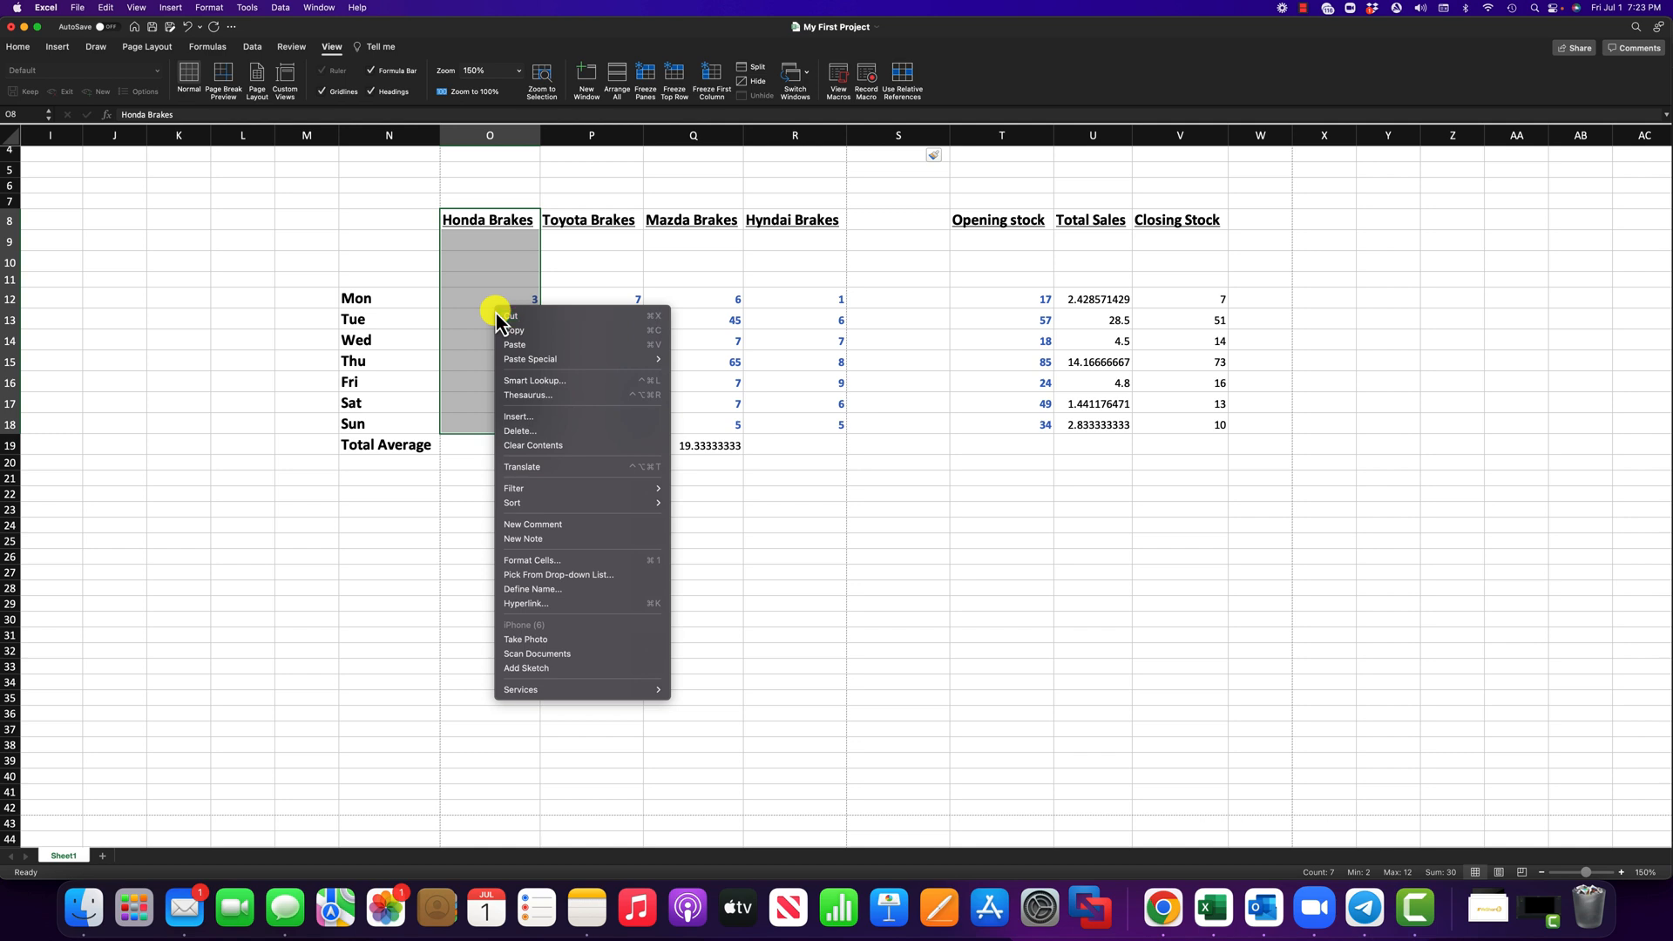
pyautogui.click(502, 316)
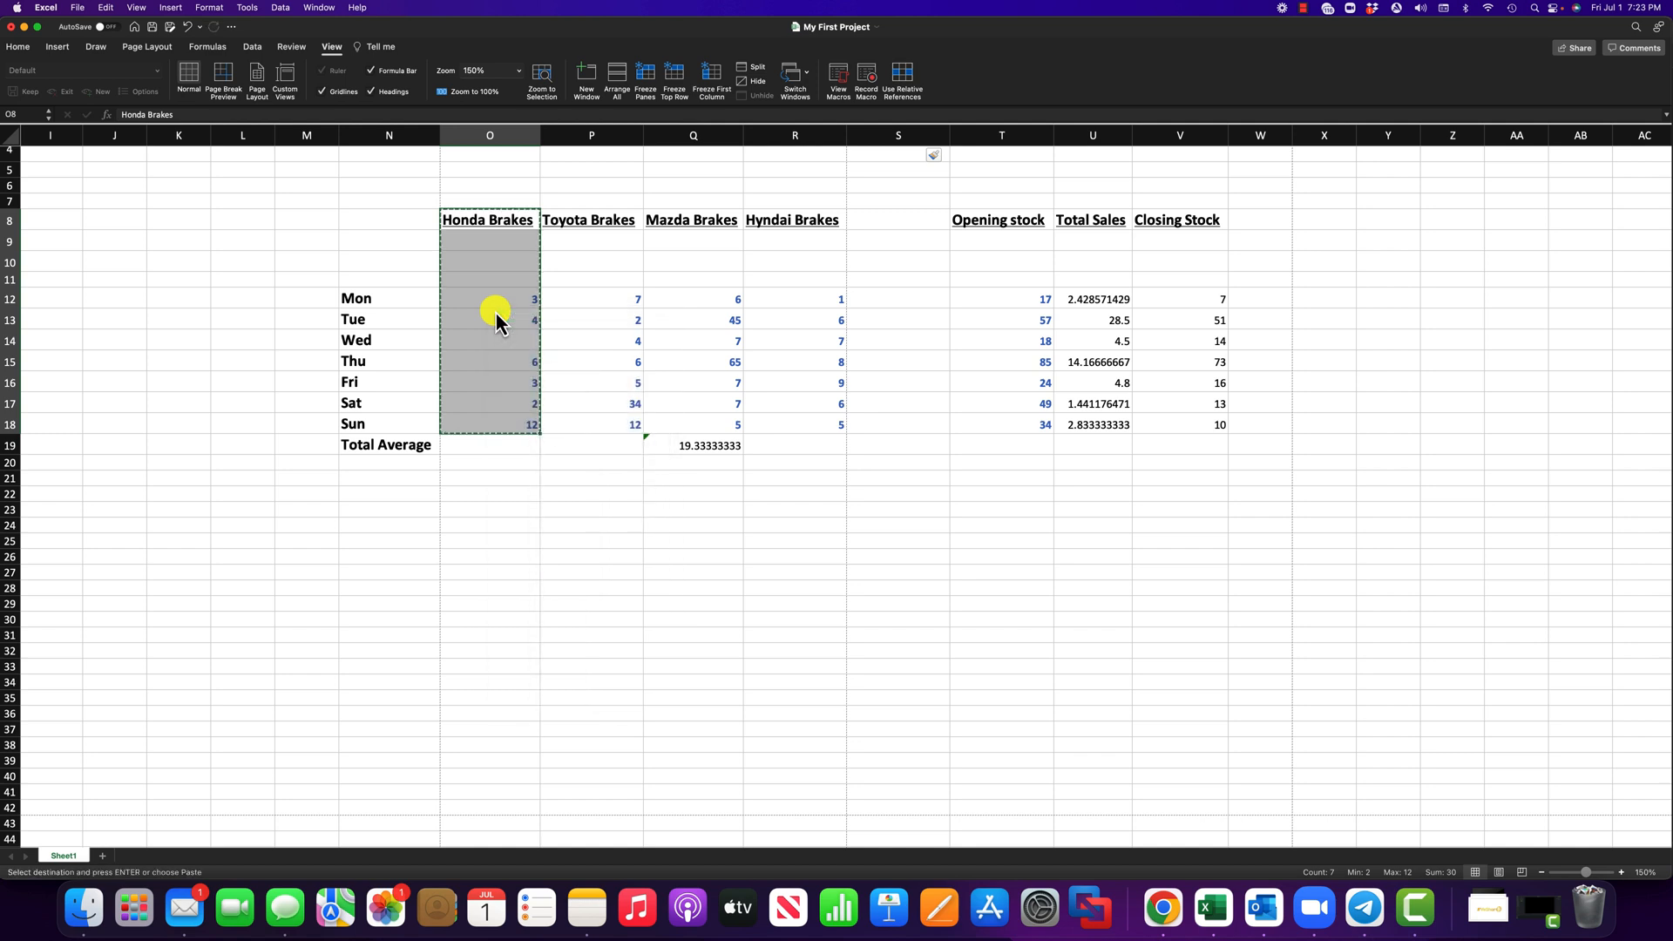
pyautogui.click(879, 220)
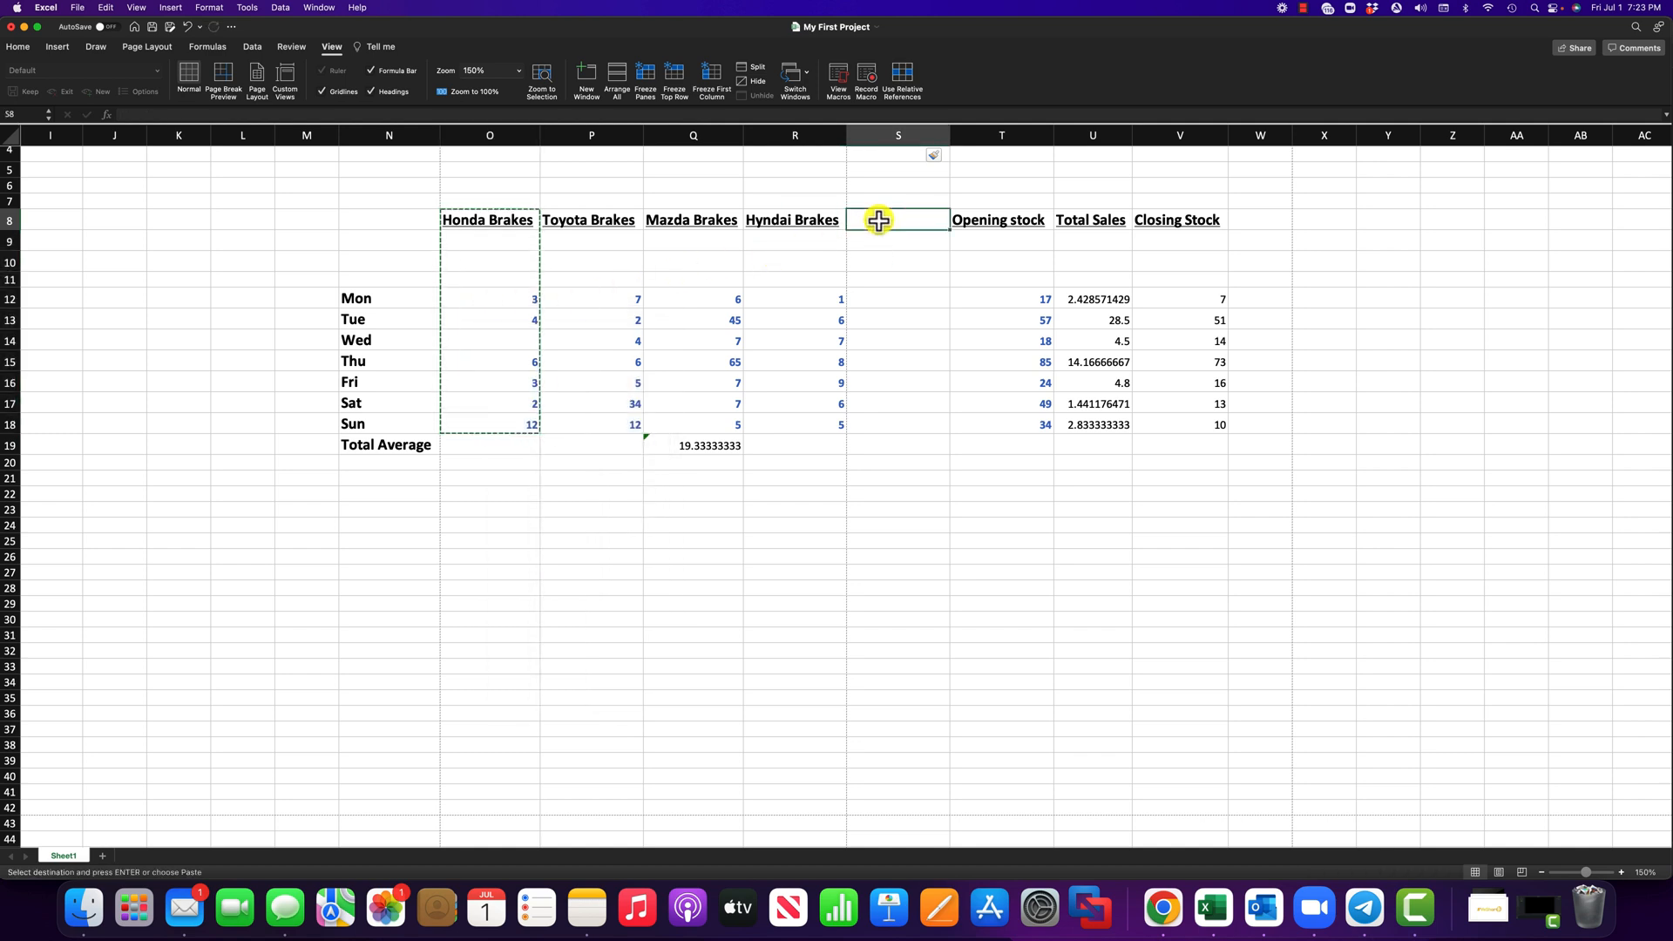
pyautogui.rightClick(880, 222)
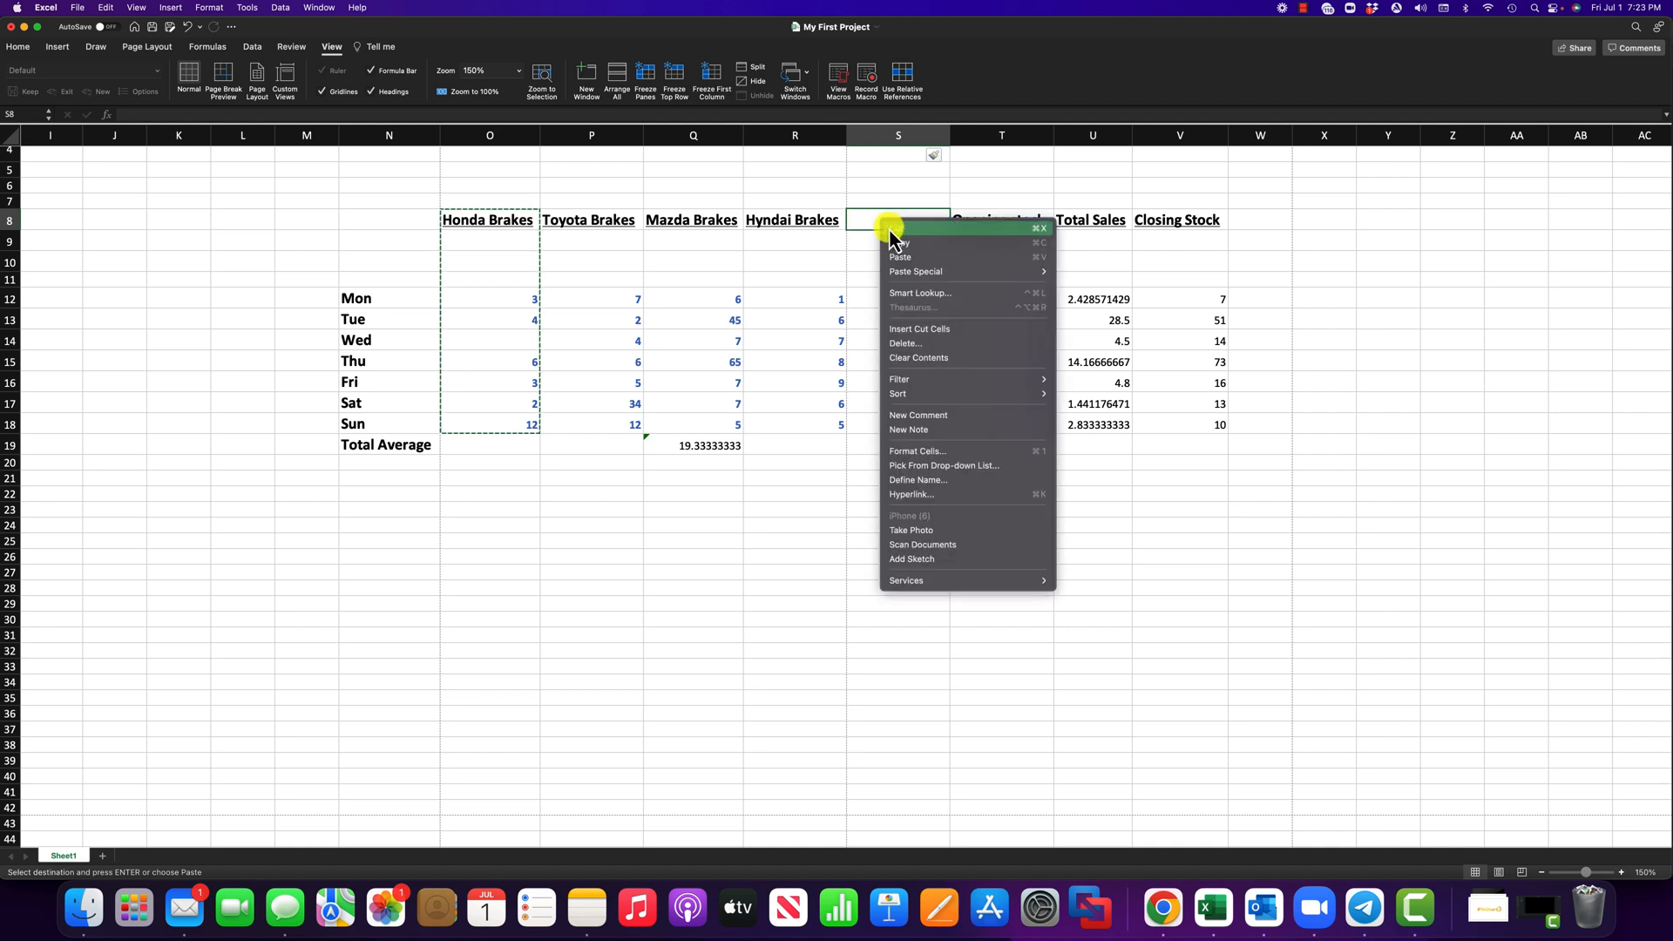
pyautogui.click(901, 257)
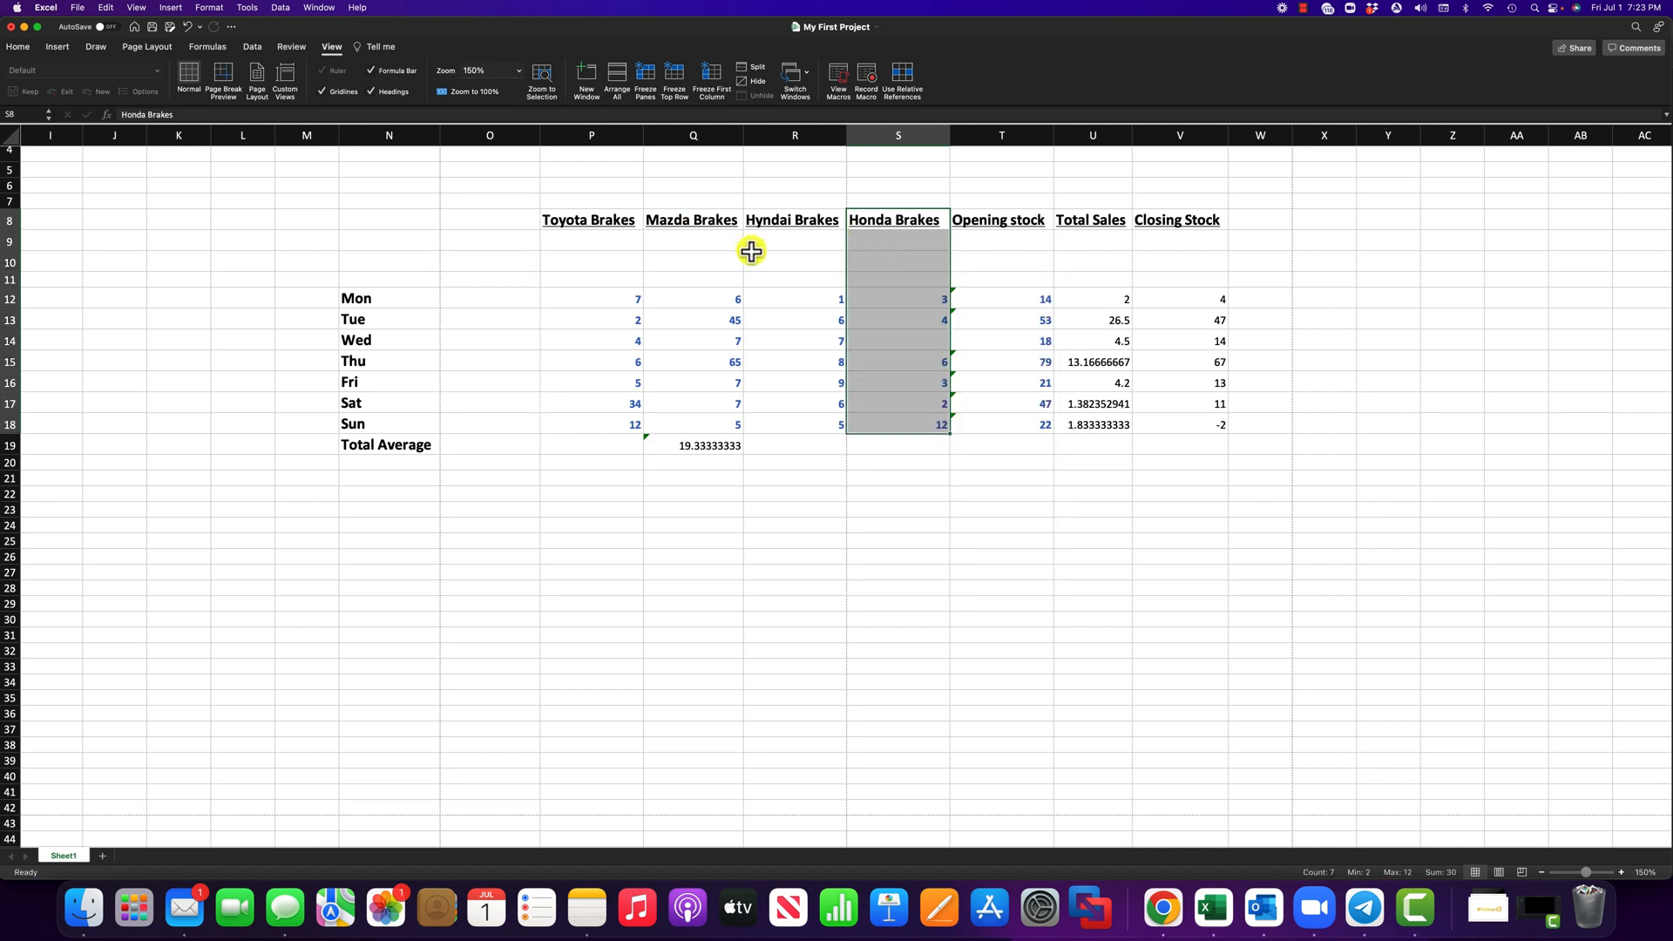
pyautogui.press('super+z')
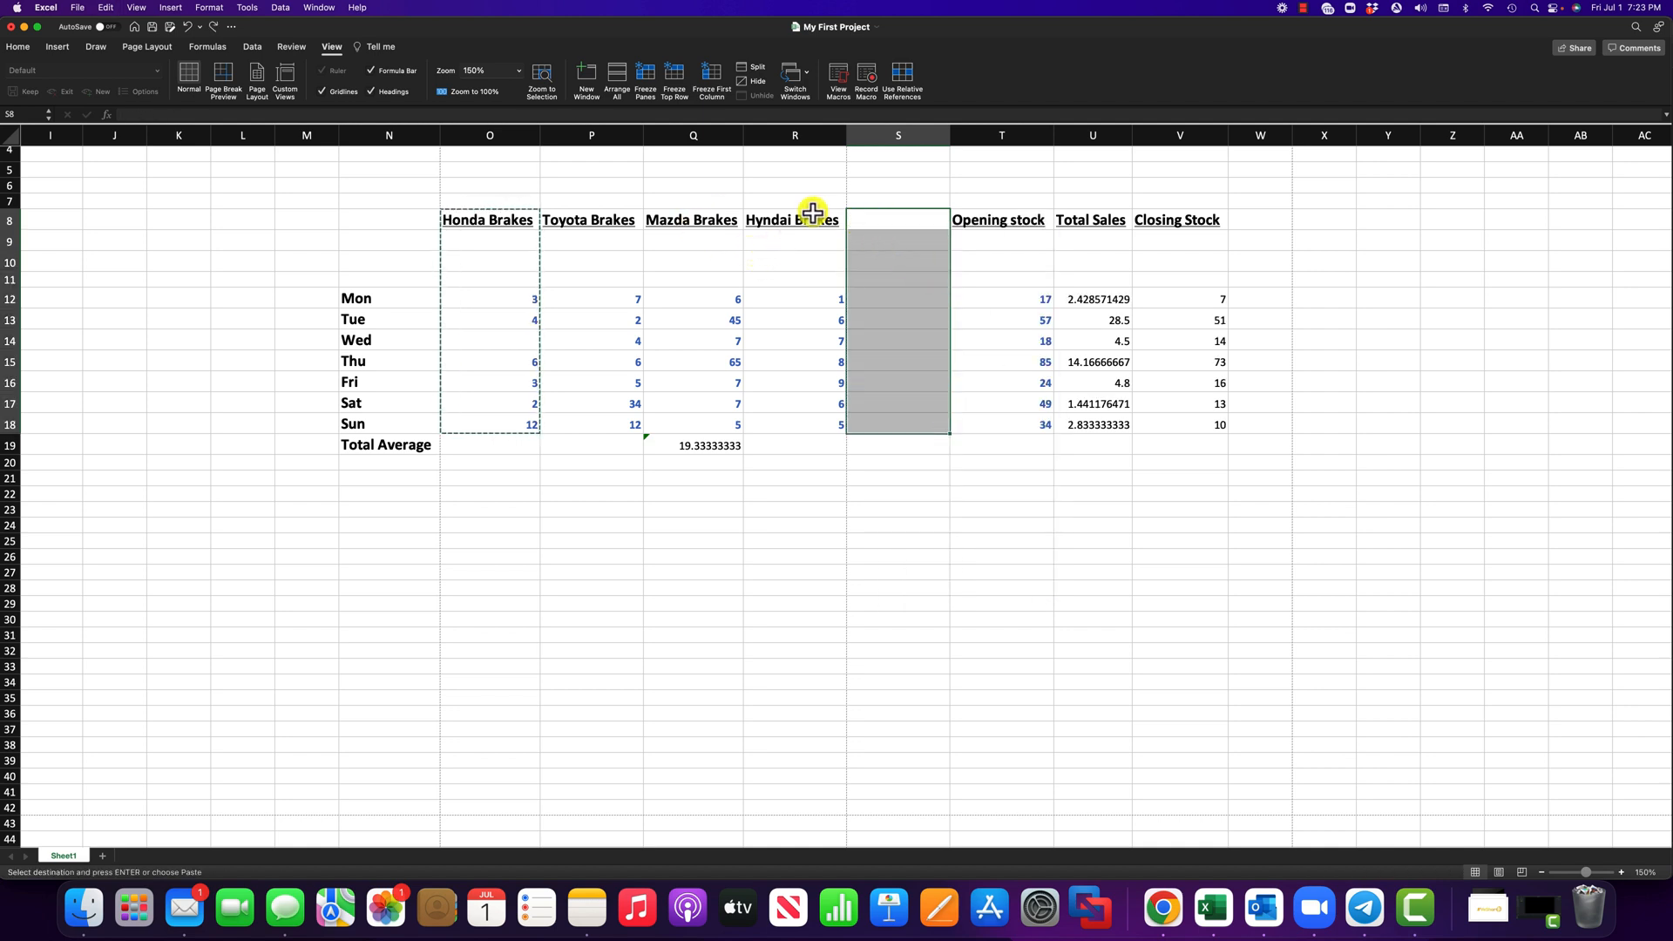
pyautogui.click(822, 203)
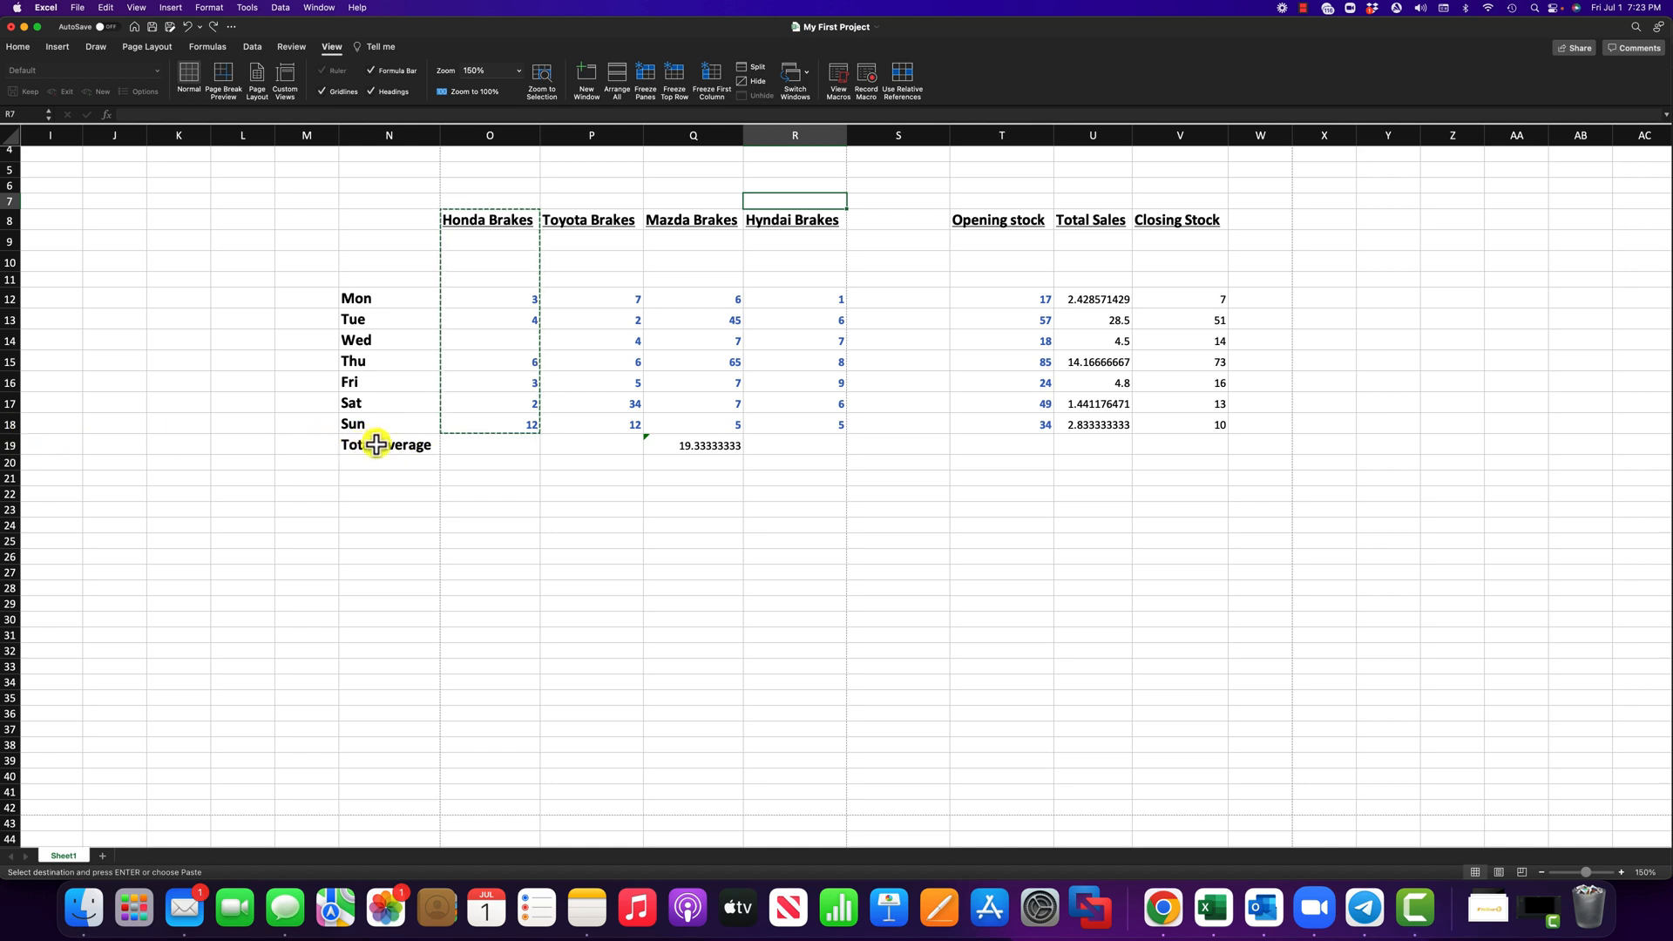
# Step: Select the Total Average label cell and cancel the pending cut of the Honda Brakes cells
pyautogui.click(375, 444)
pyautogui.rightClick(381, 449)
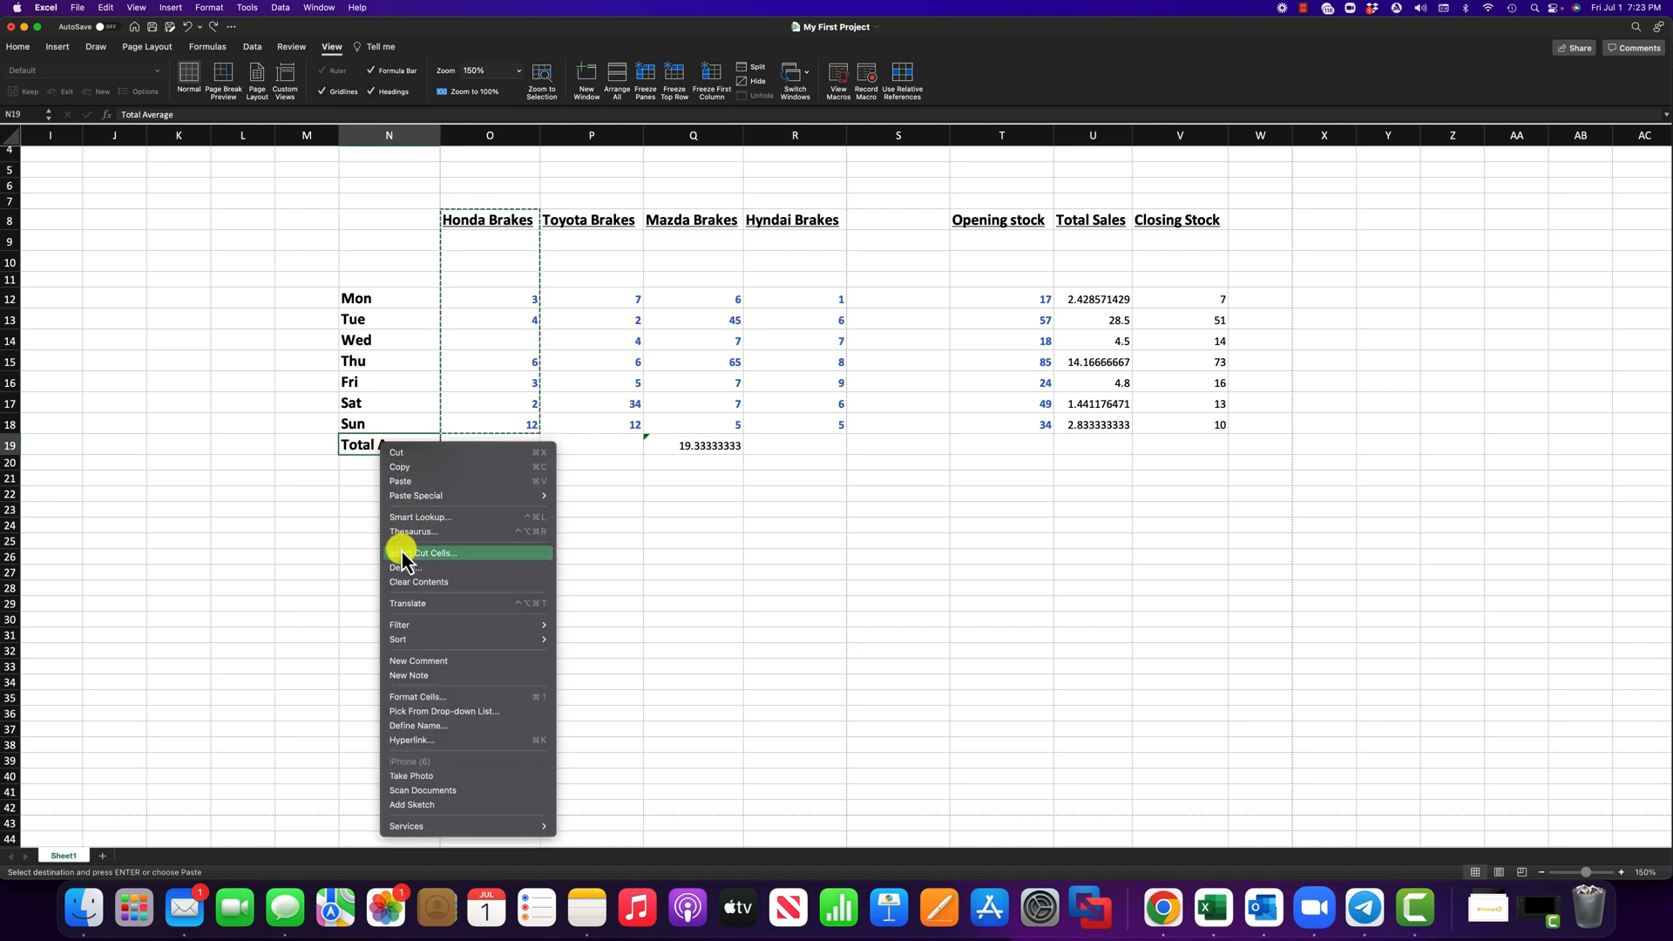
pyautogui.click(642, 556)
pyautogui.press('Escape')
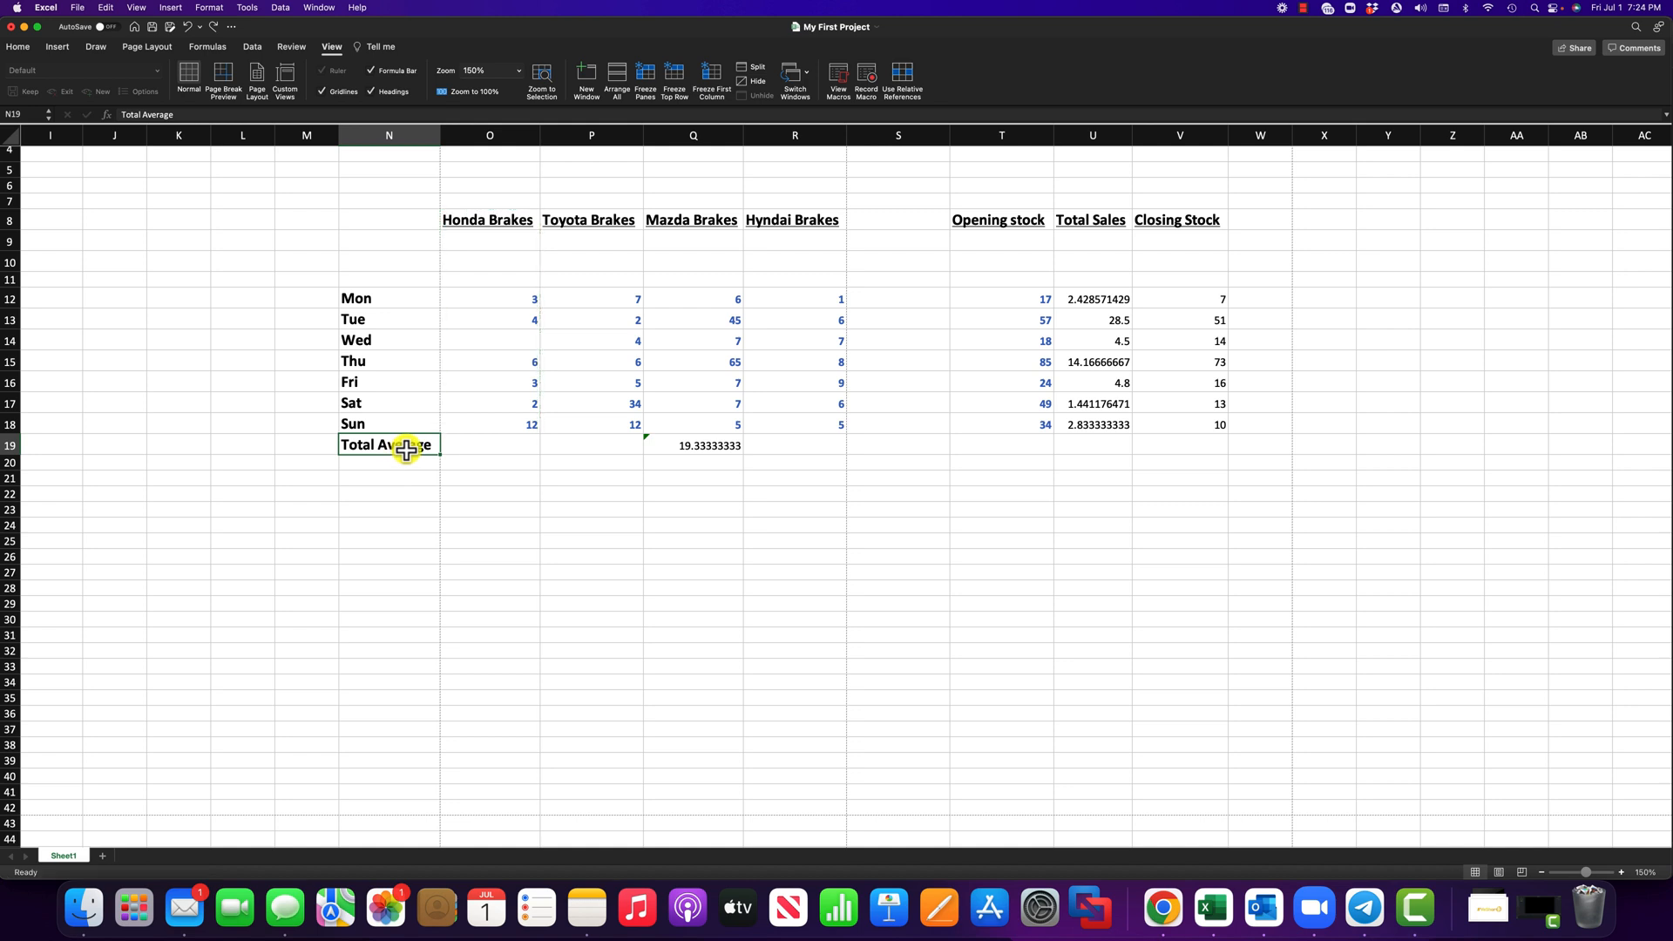
# Step: Insert a blank cell at the Total Average label with cells shifted down, and enter Subtotal in it
pyautogui.rightClick(376, 446)
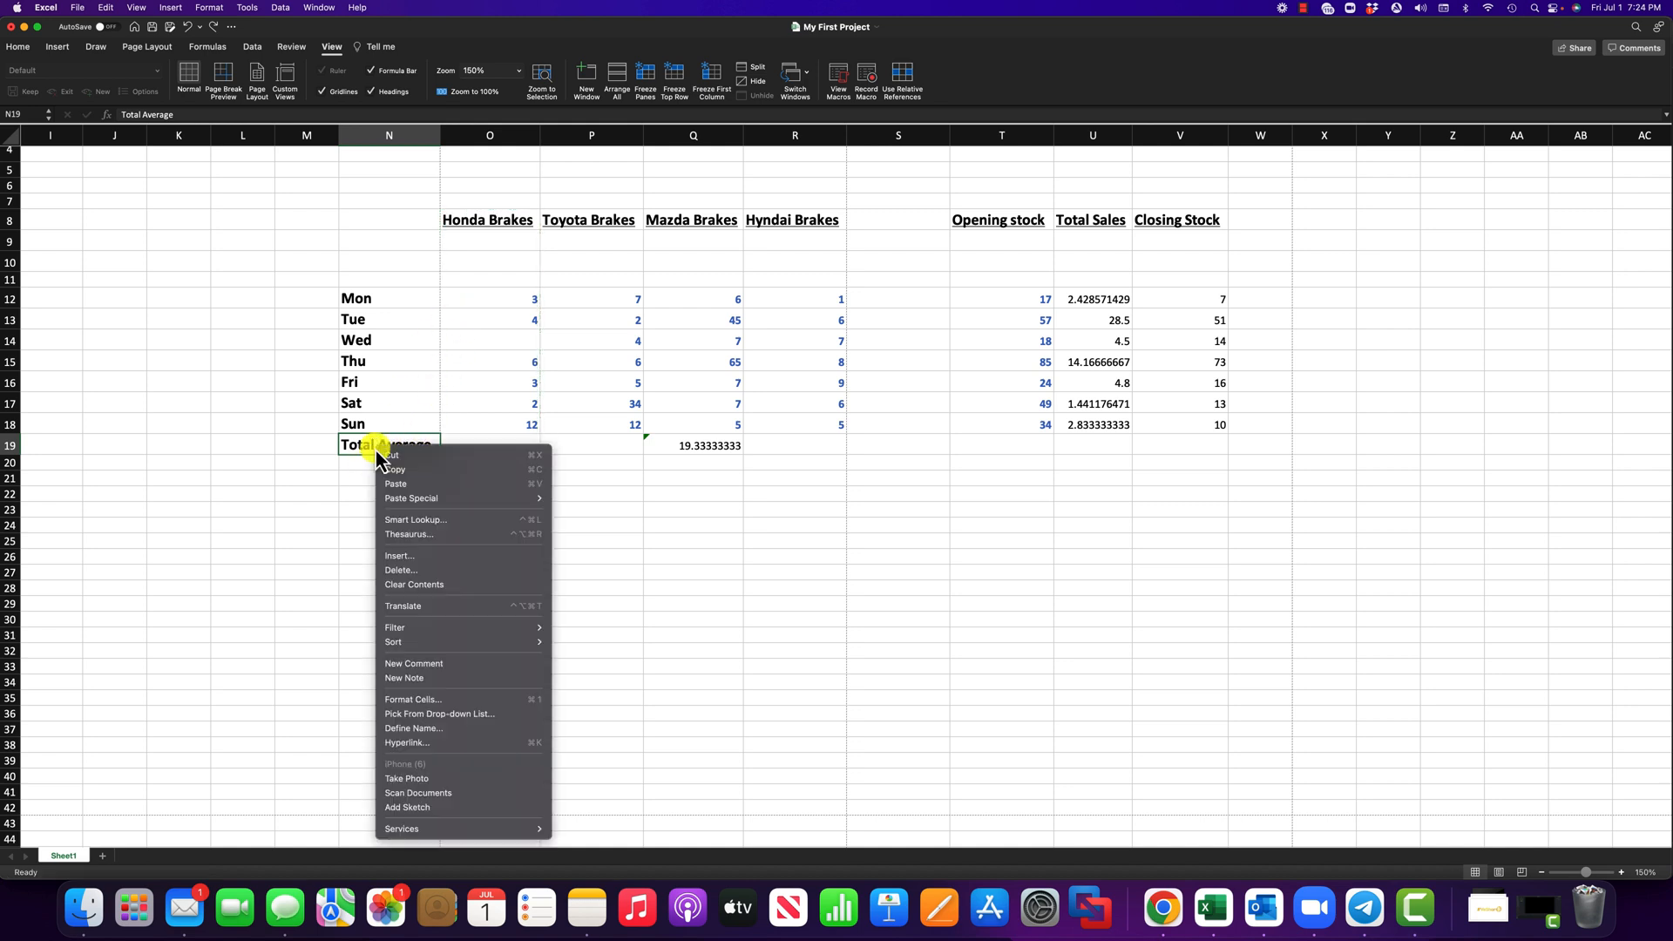
pyautogui.click(399, 555)
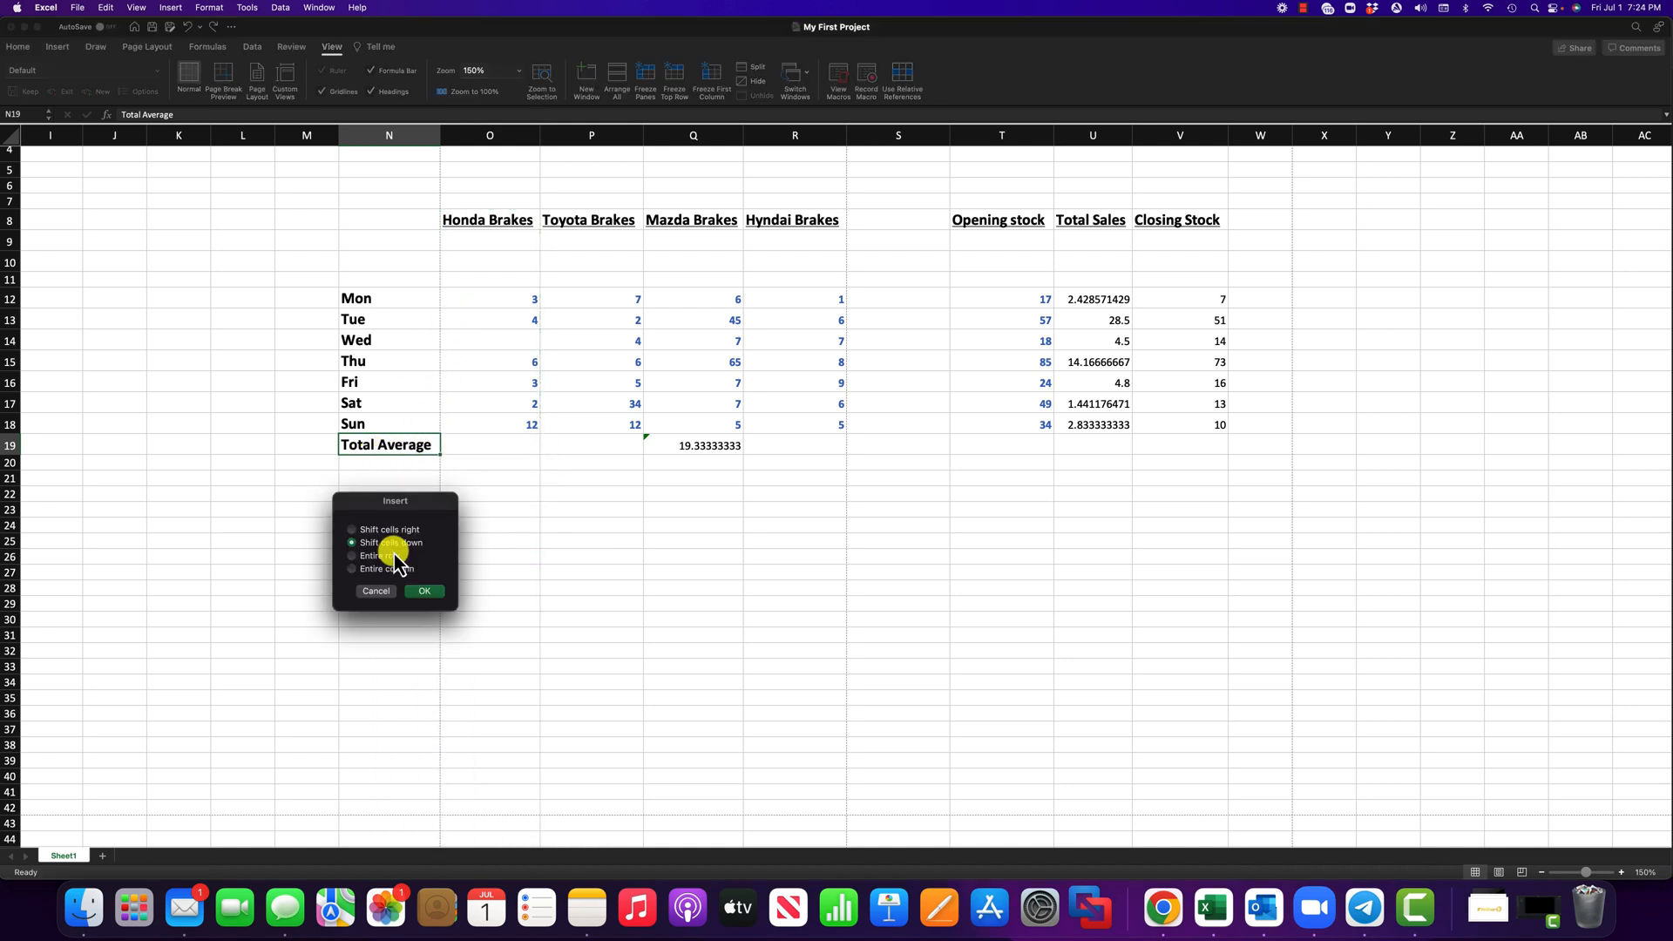
pyautogui.click(424, 591)
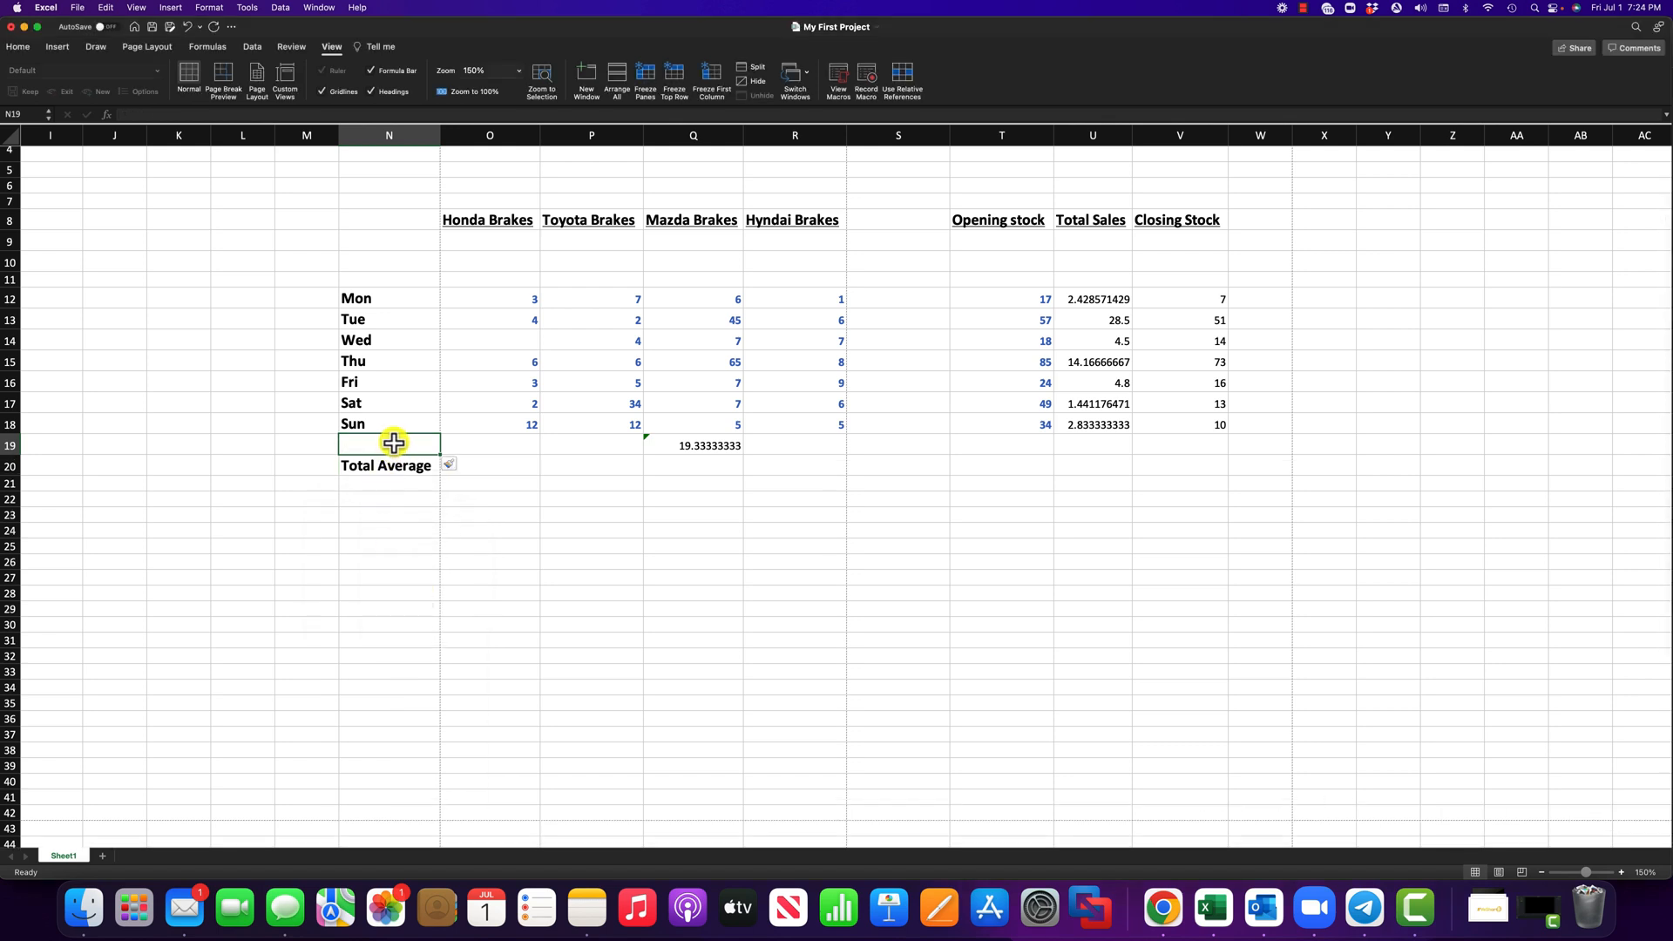
pyautogui.write('Subtotal')
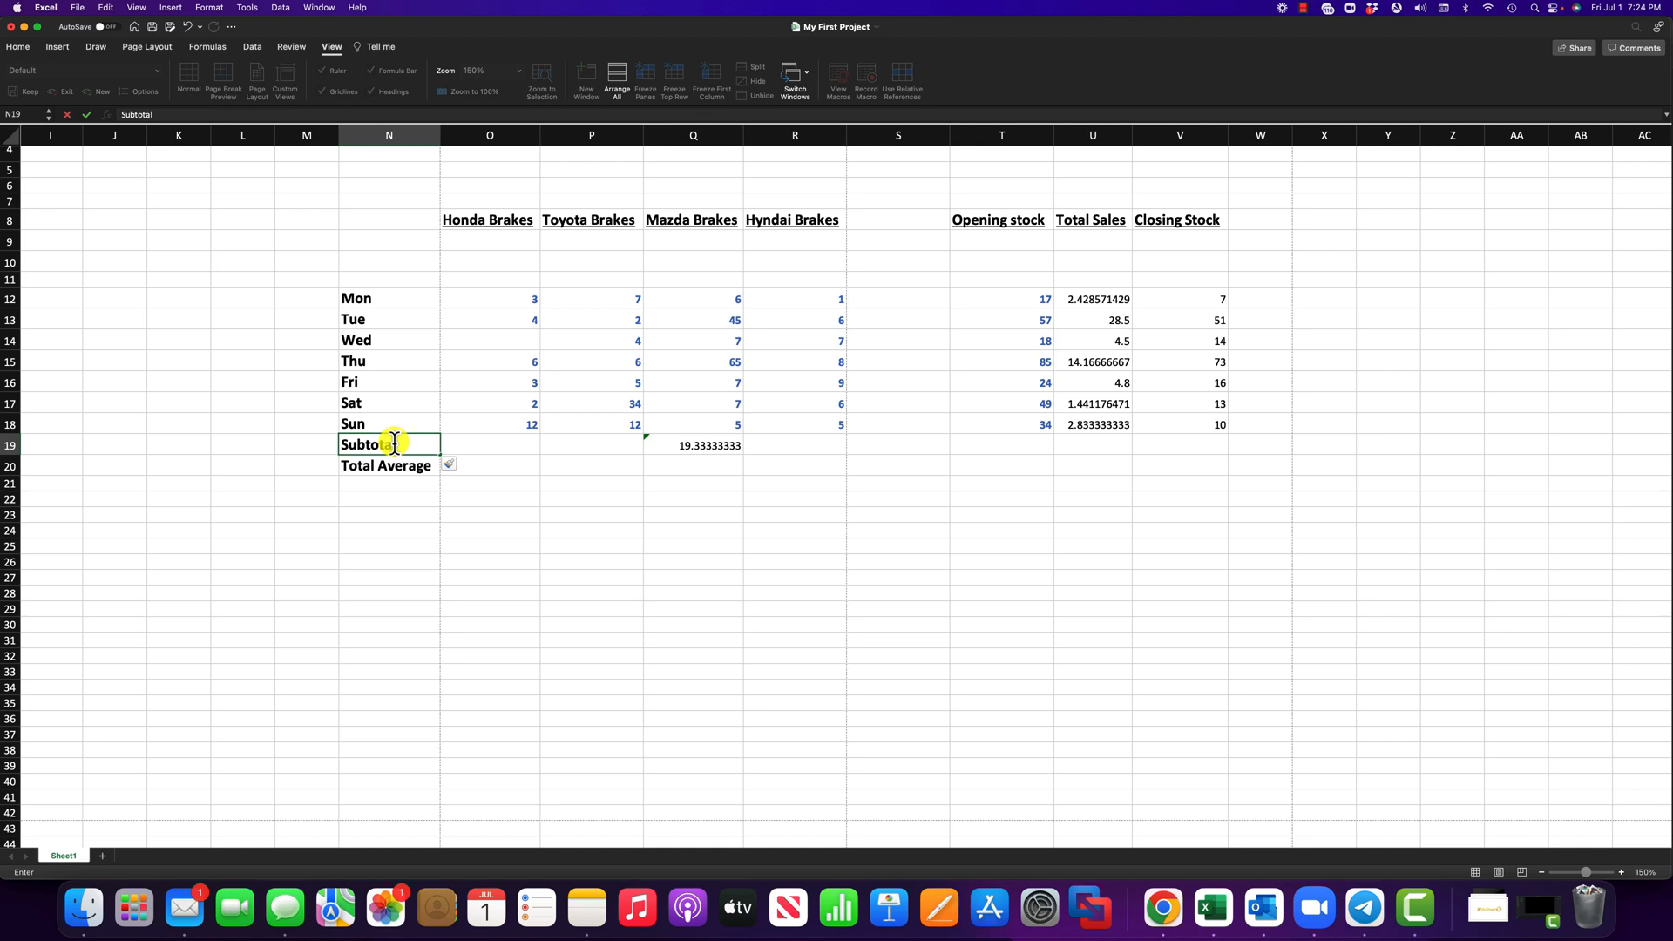
pyautogui.press('Return')
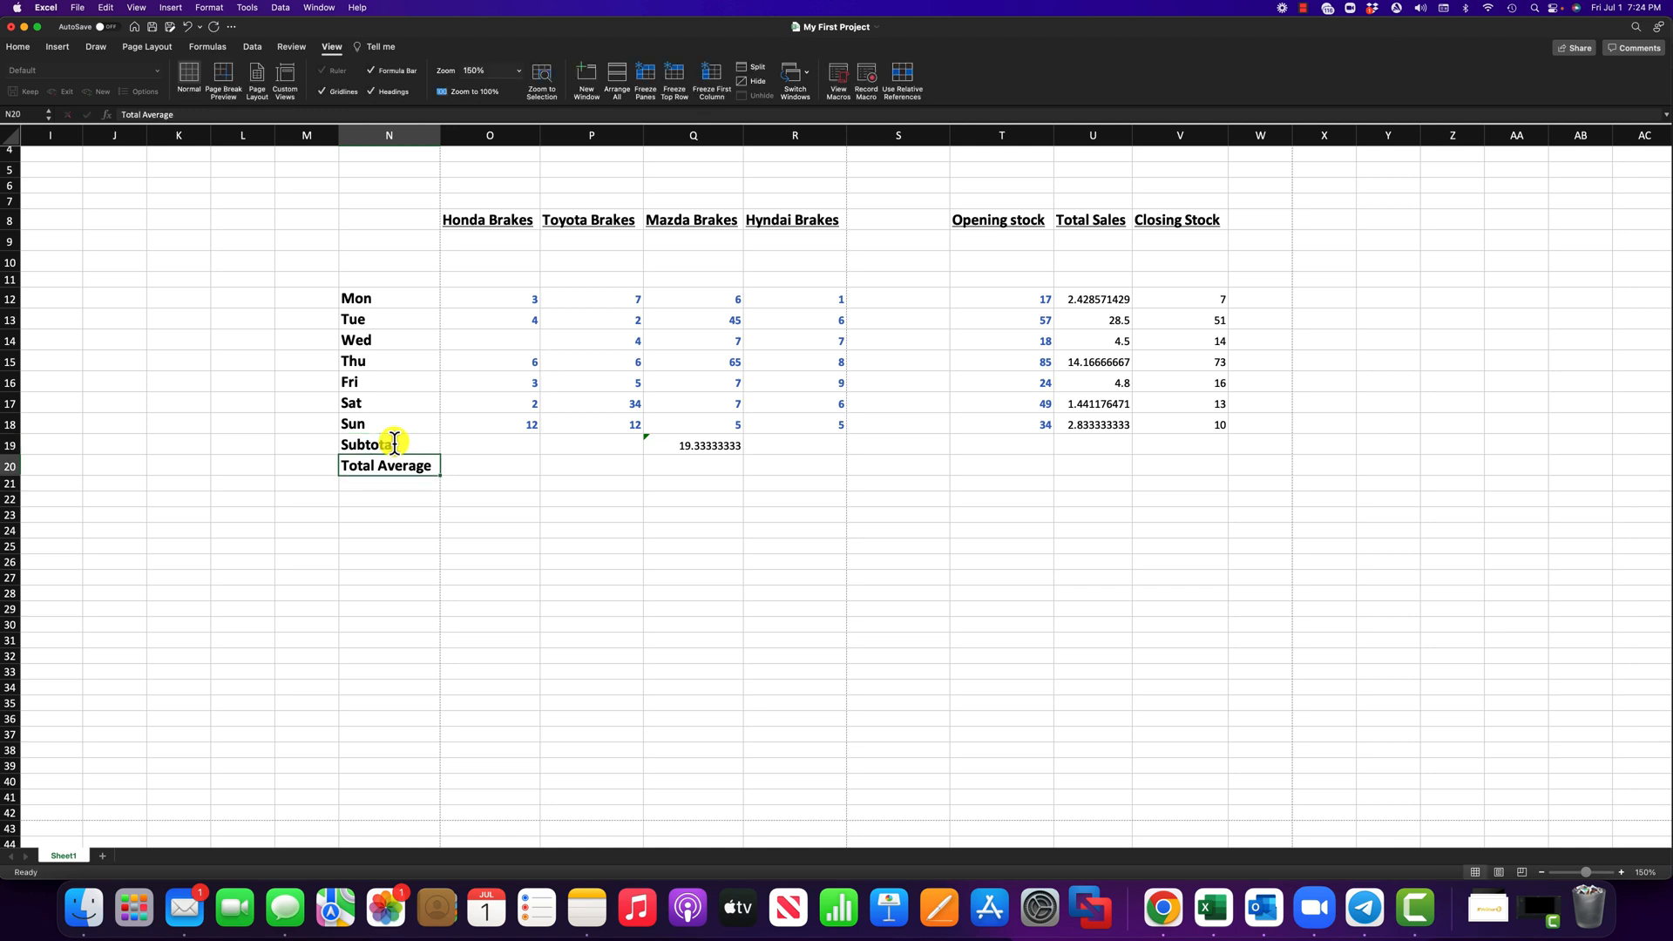